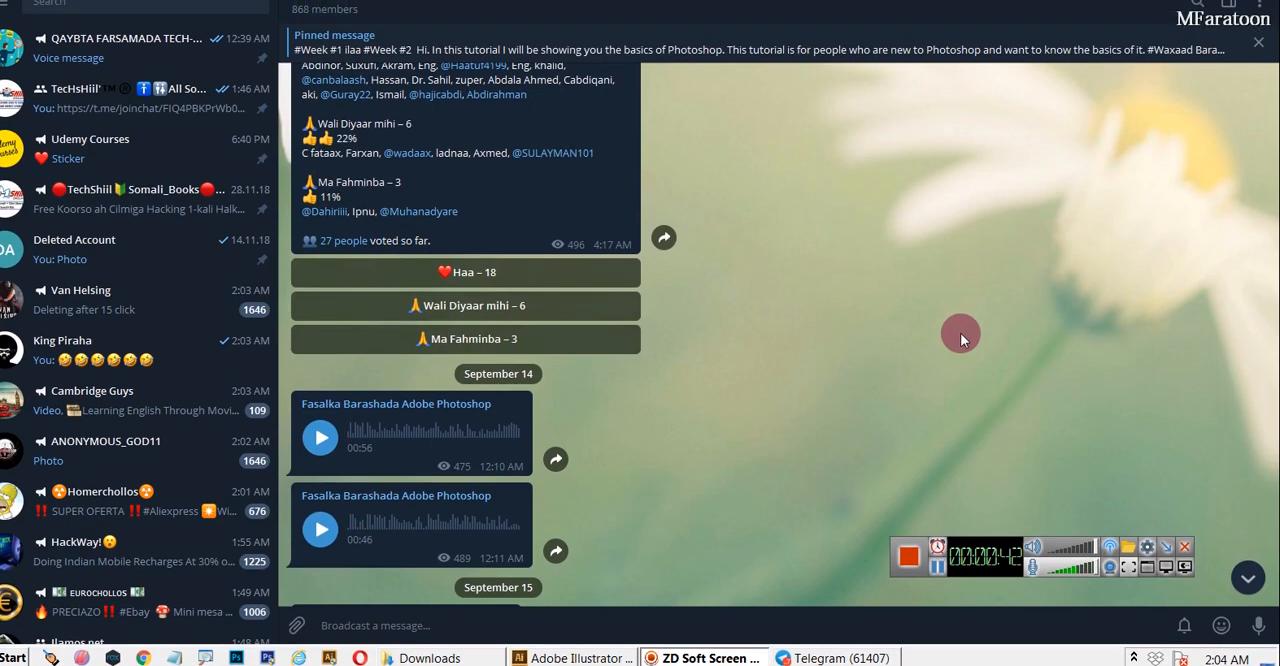
Look back through the earlier course posts in the Fasalka Barashada Adobe Photoshop channel
{"action": "left_click_drag", "start_coordinate": [1275, 183], "coordinate": [1275, 170]}
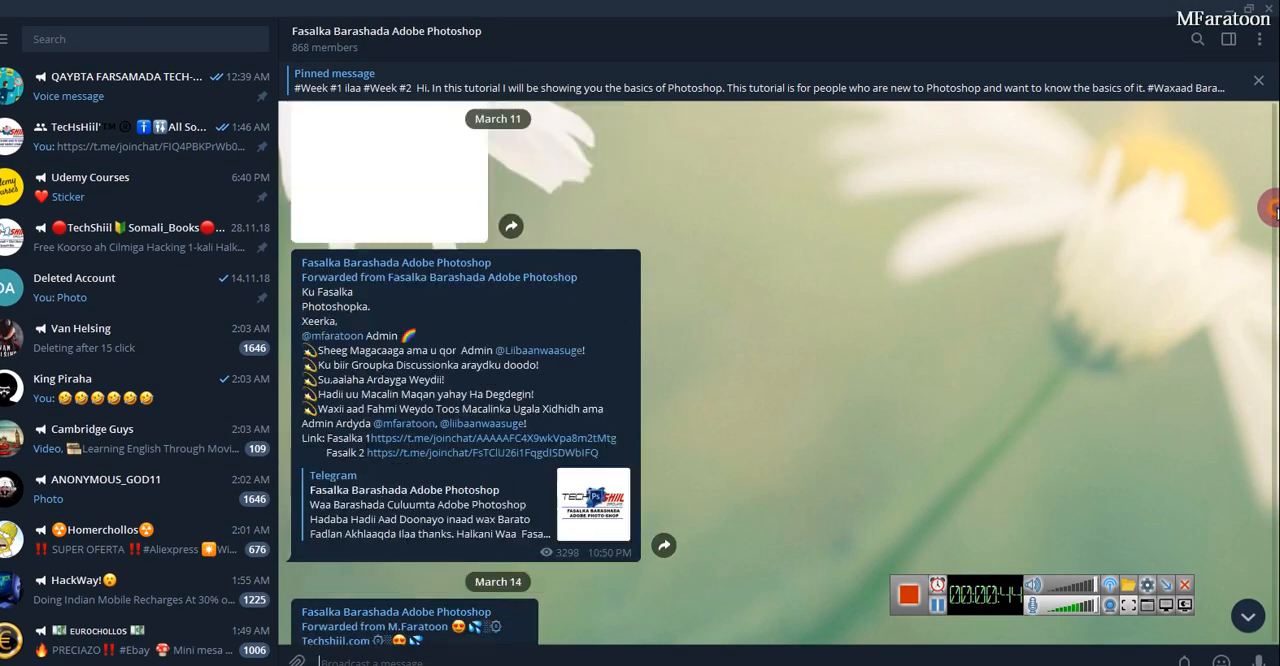
{"action": "left_click_drag", "start_coordinate": [1275, 210], "coordinate": [1261, 160]}
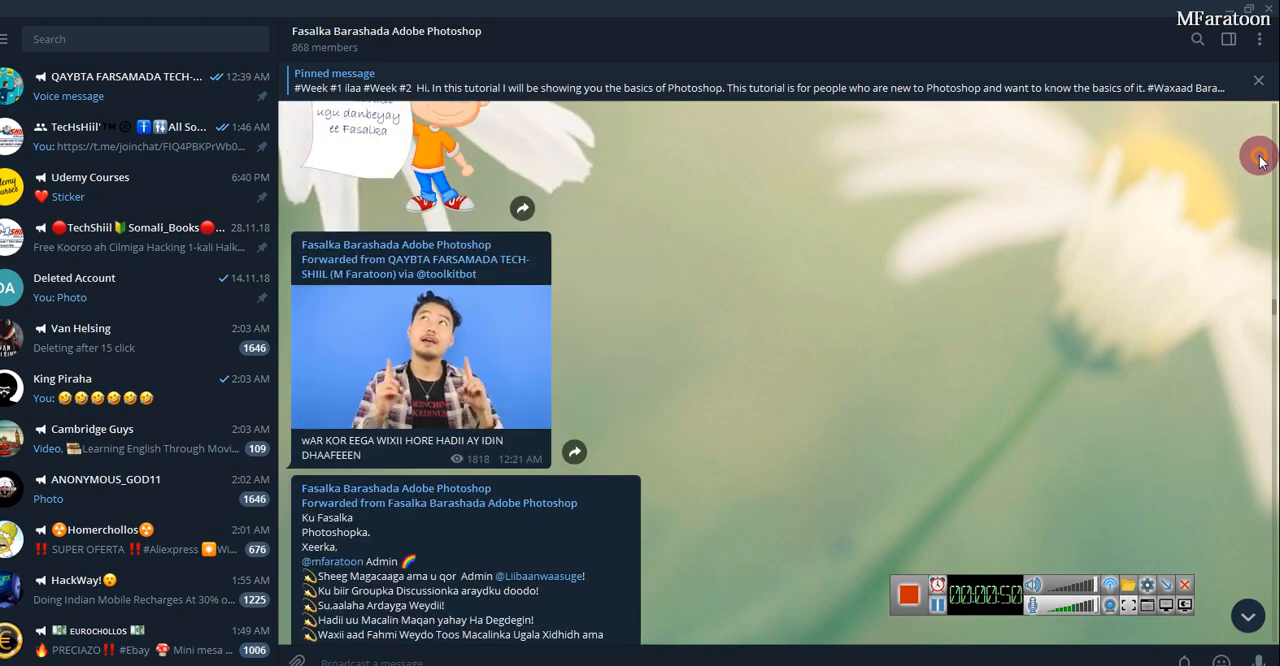
{"action": "left_click_drag", "start_coordinate": [1261, 160], "coordinate": [1259, 156]}
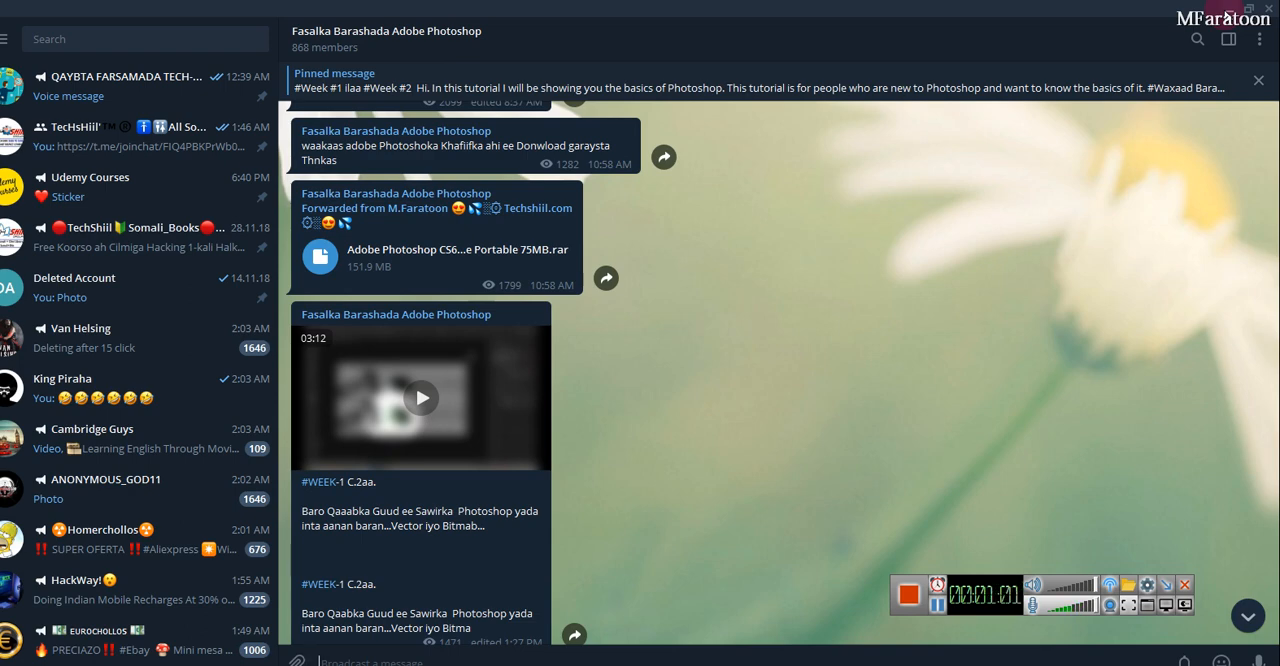
{"action": "left_click", "coordinate": [1275, 181]}
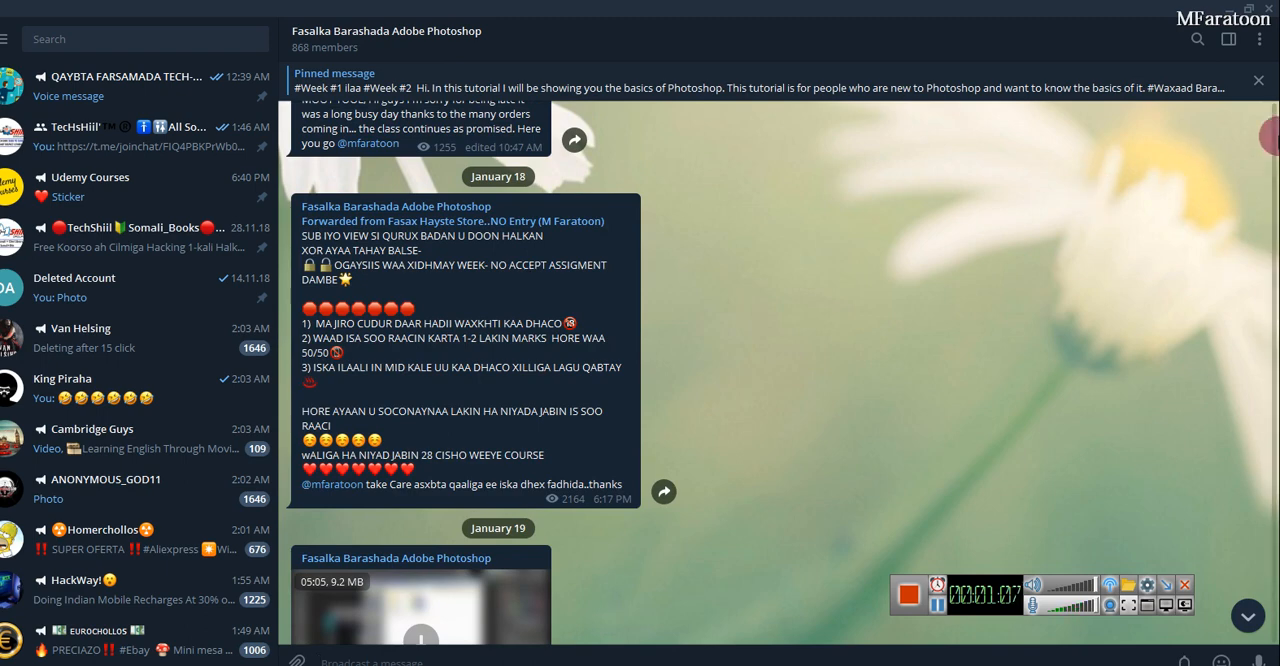
{"action": "left_click", "coordinate": [1275, 138]}
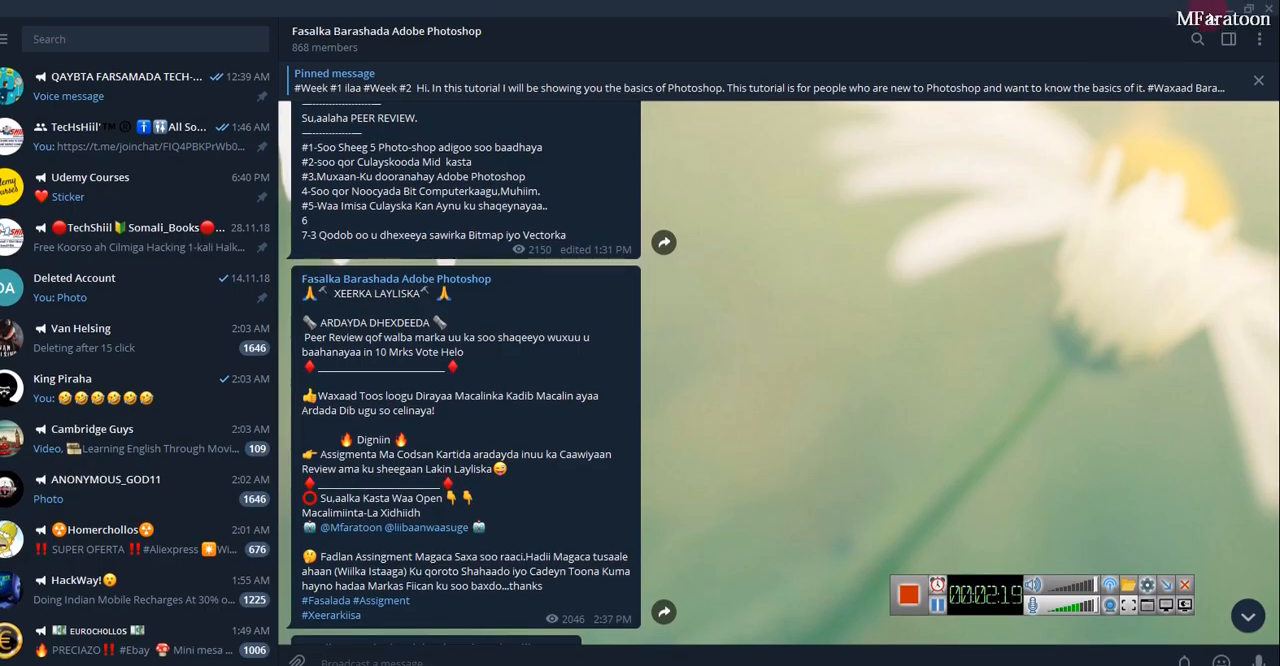
Leave the chat for the desktop and switch to Adobe Illustrator CS6
{"action": "key", "text": "super+d"}
{"action": "mouse_move", "coordinate": [588, 628]}
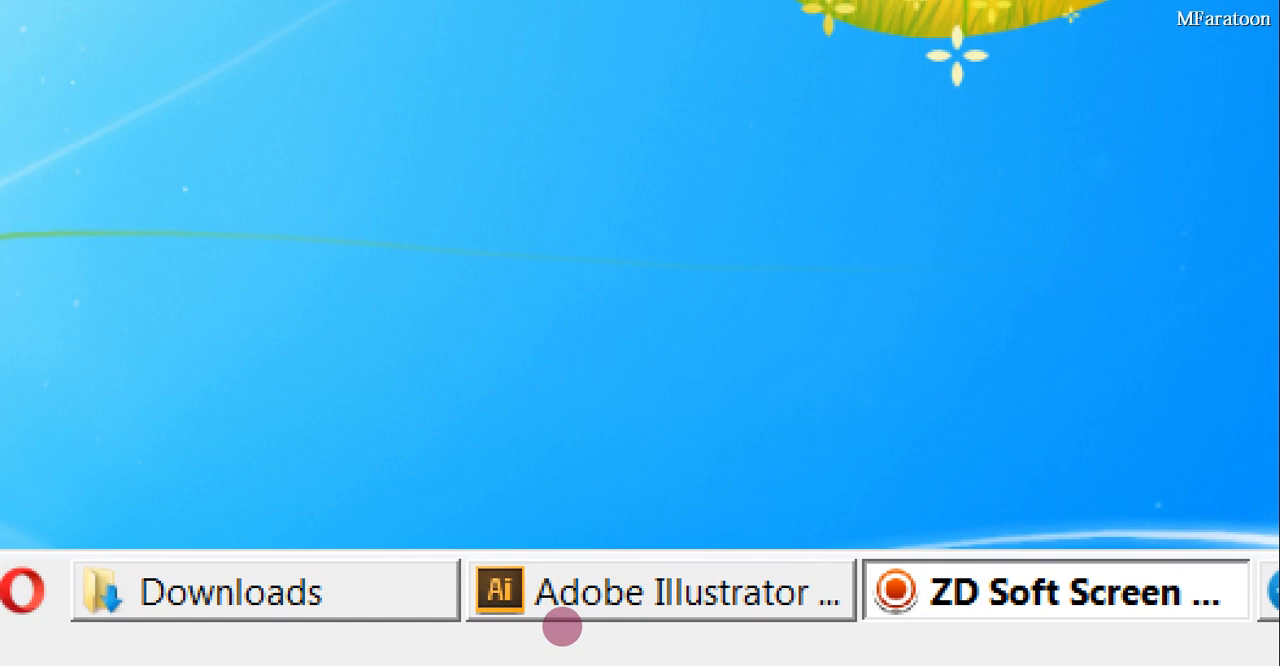
{"action": "mouse_move", "coordinate": [562, 627]}
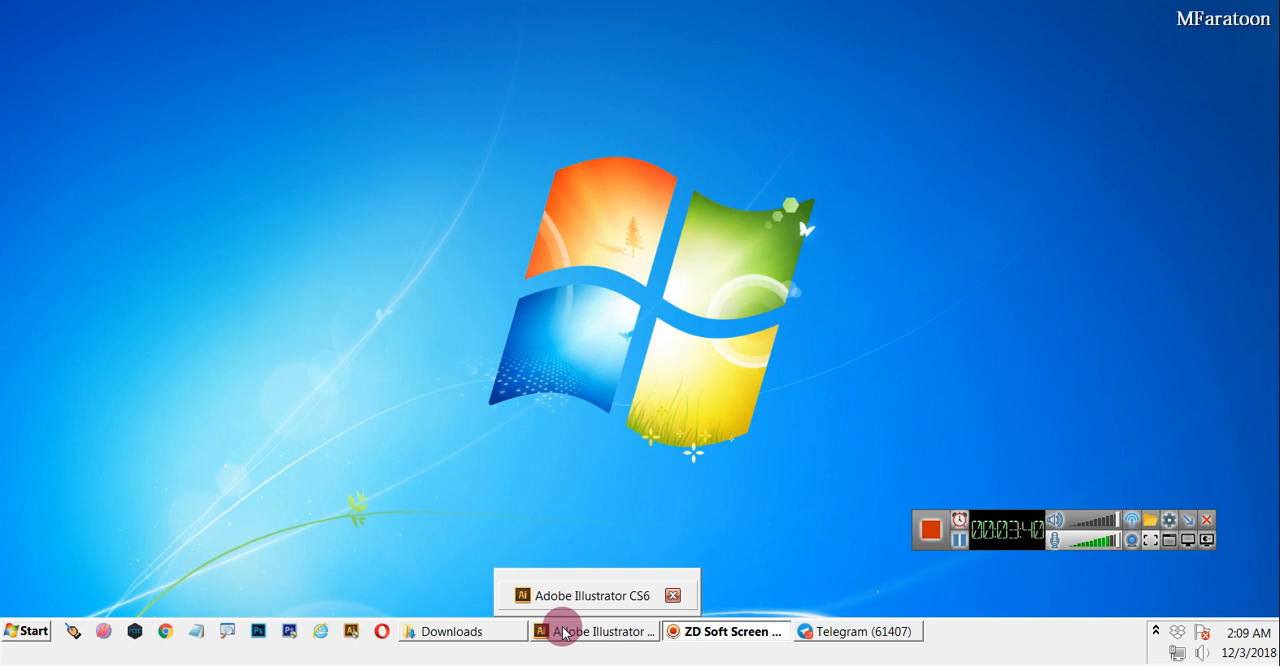
{"action": "left_click", "coordinate": [563, 633]}
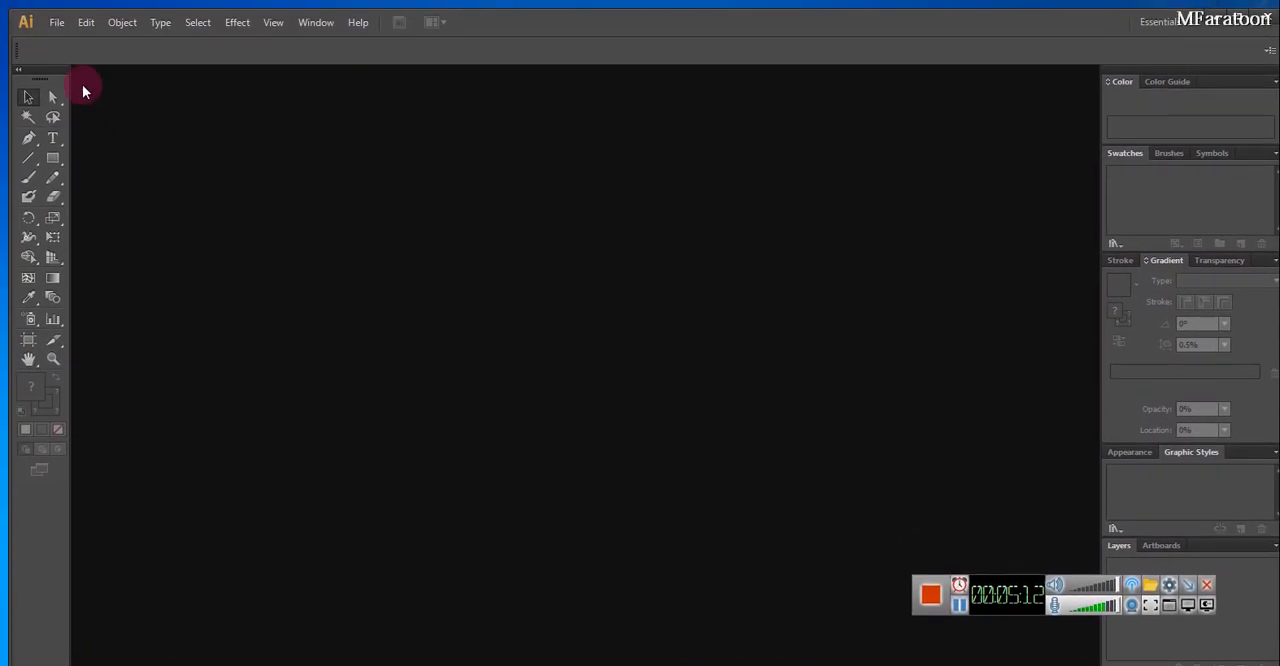
{"action": "left_click", "coordinate": [48, 1]}
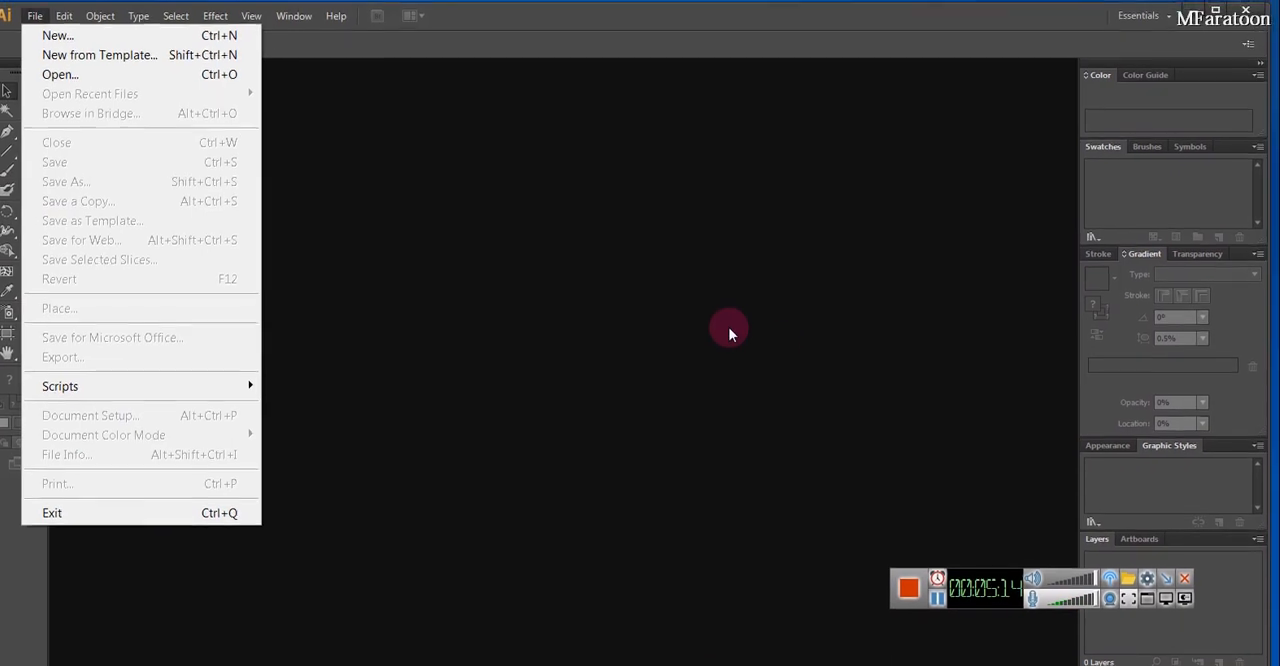
{"action": "left_click", "coordinate": [750, 337]}
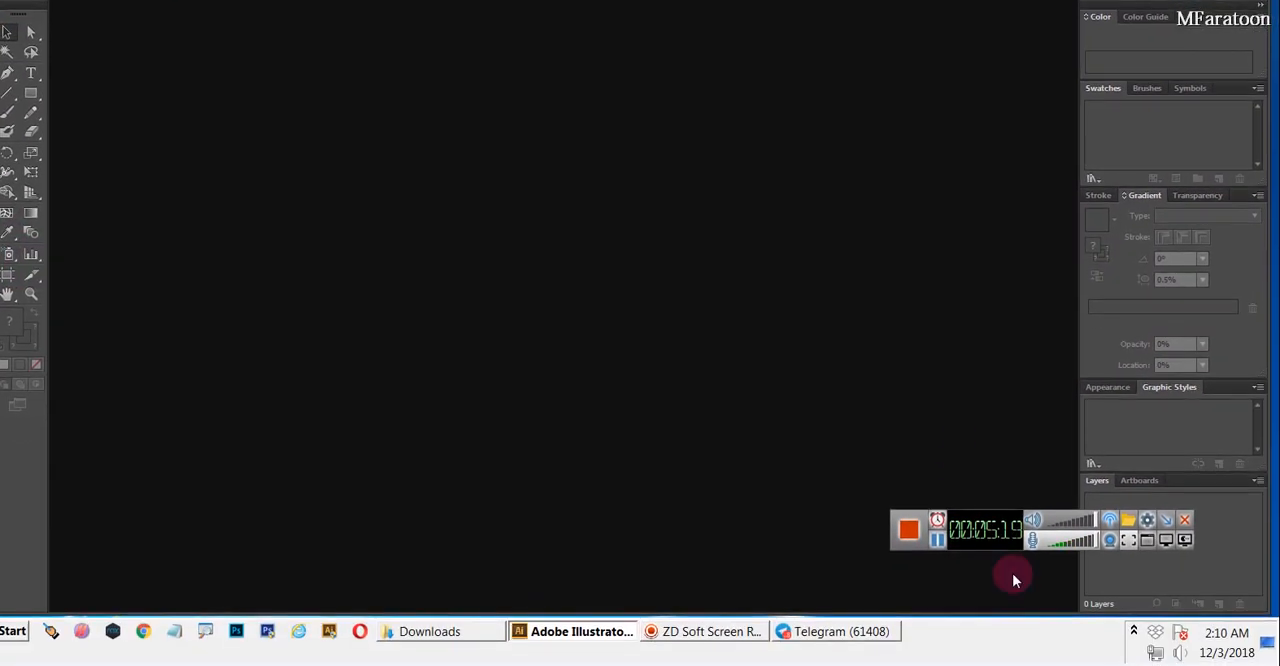
{"action": "left_click", "coordinate": [1167, 521]}
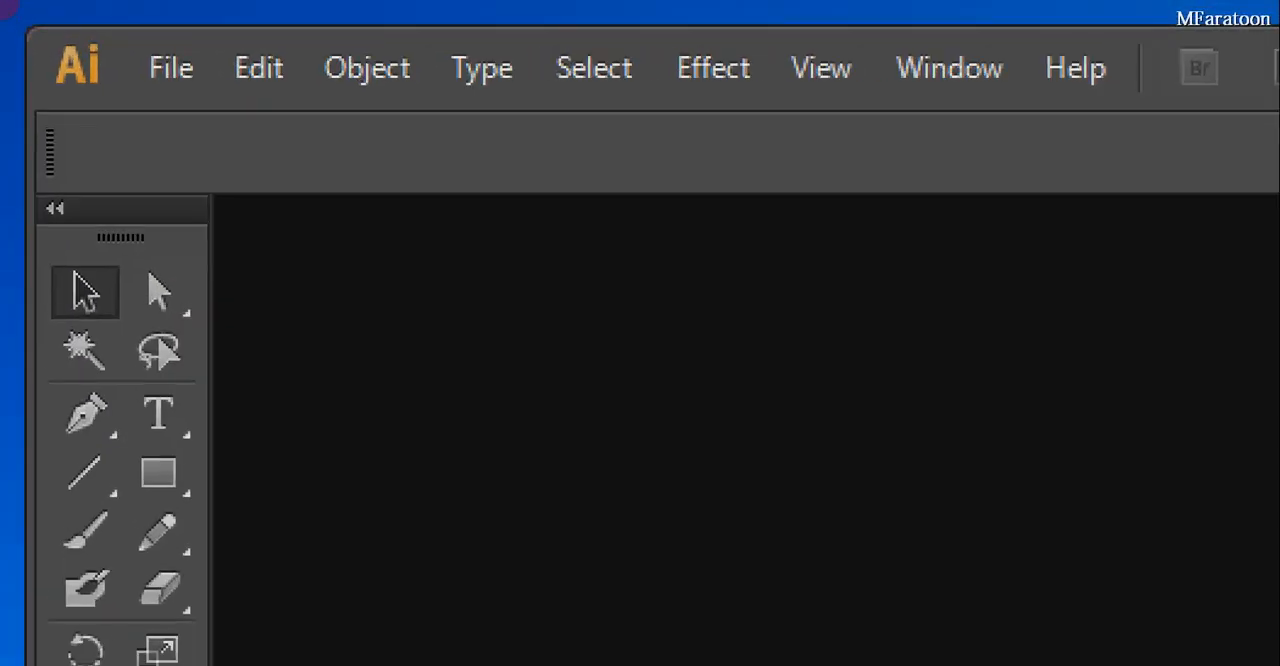
{"action": "mouse_move", "coordinate": [4, 68]}
{"action": "left_mouse_down"}
{"action": "mouse_move", "coordinate": [214, 12]}
{"action": "mouse_move", "coordinate": [8, 13]}
{"action": "left_mouse_up"}
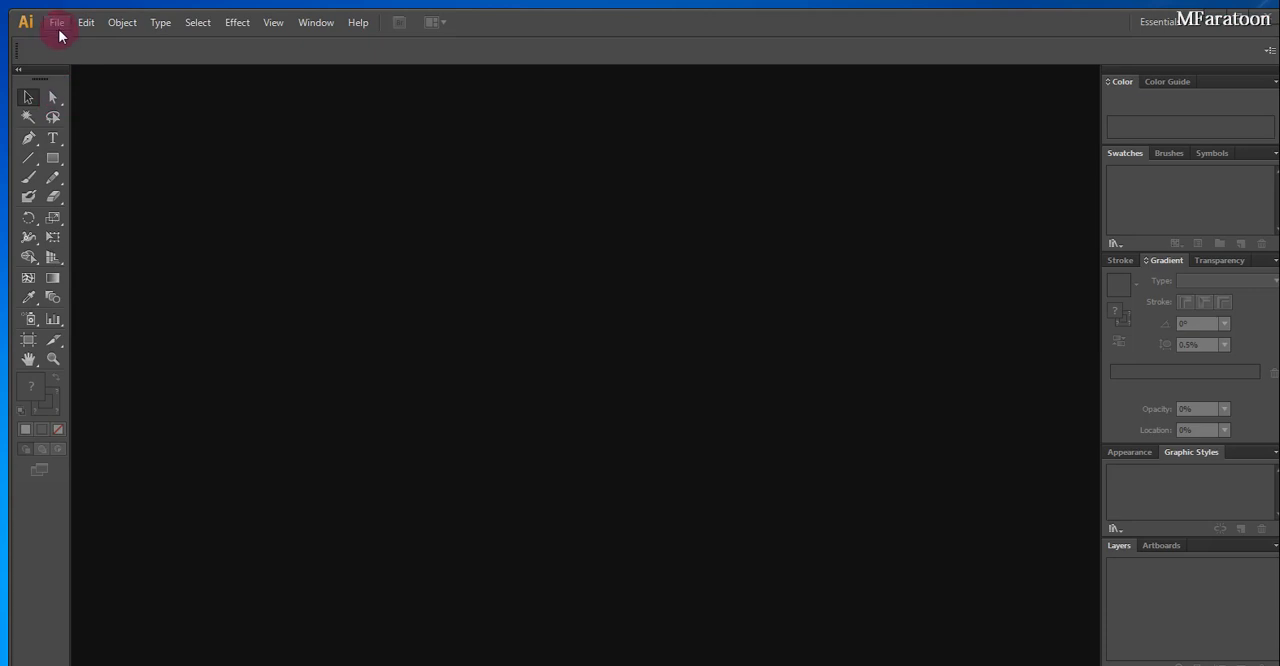
Start a new document and review the measurement units offered in its settings
{"action": "left_click", "coordinate": [57, 24]}
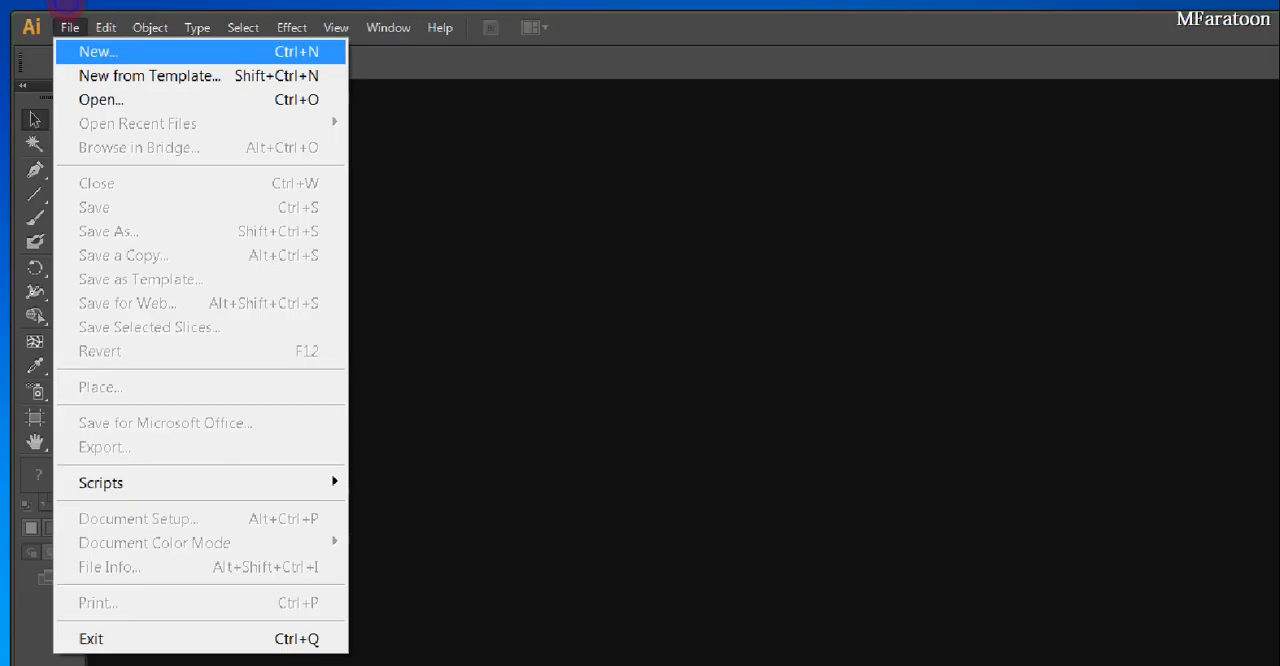
{"action": "left_click", "coordinate": [200, 17]}
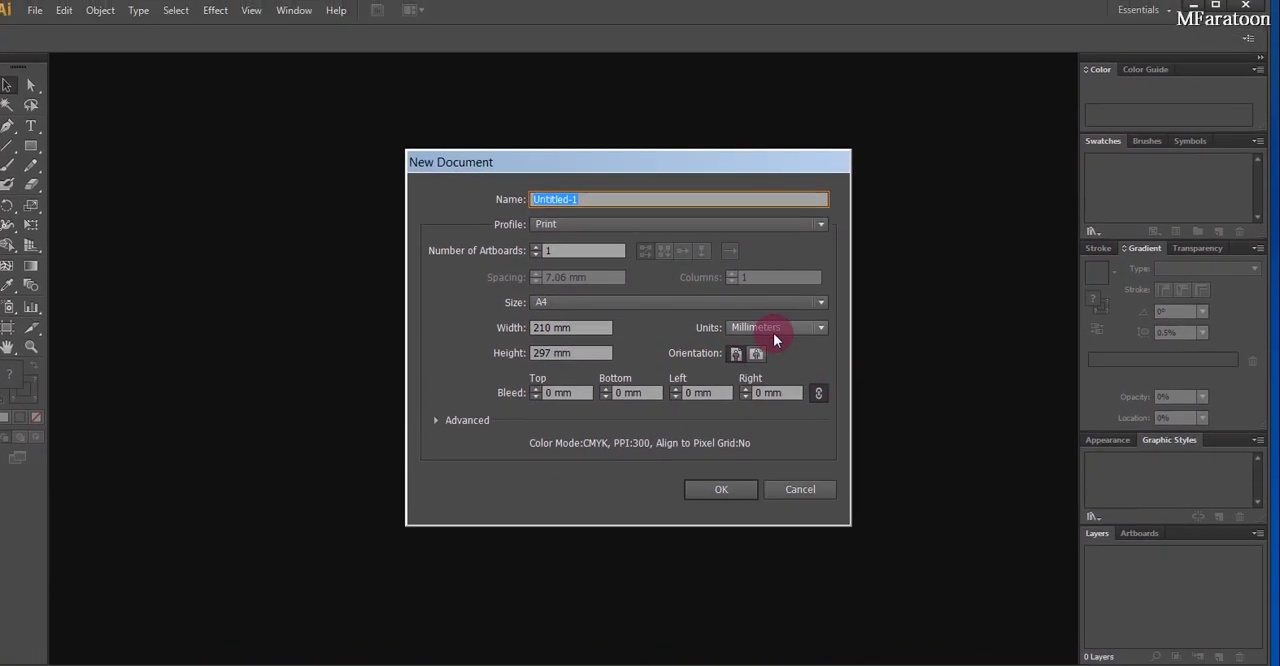
{"action": "left_click", "coordinate": [773, 330]}
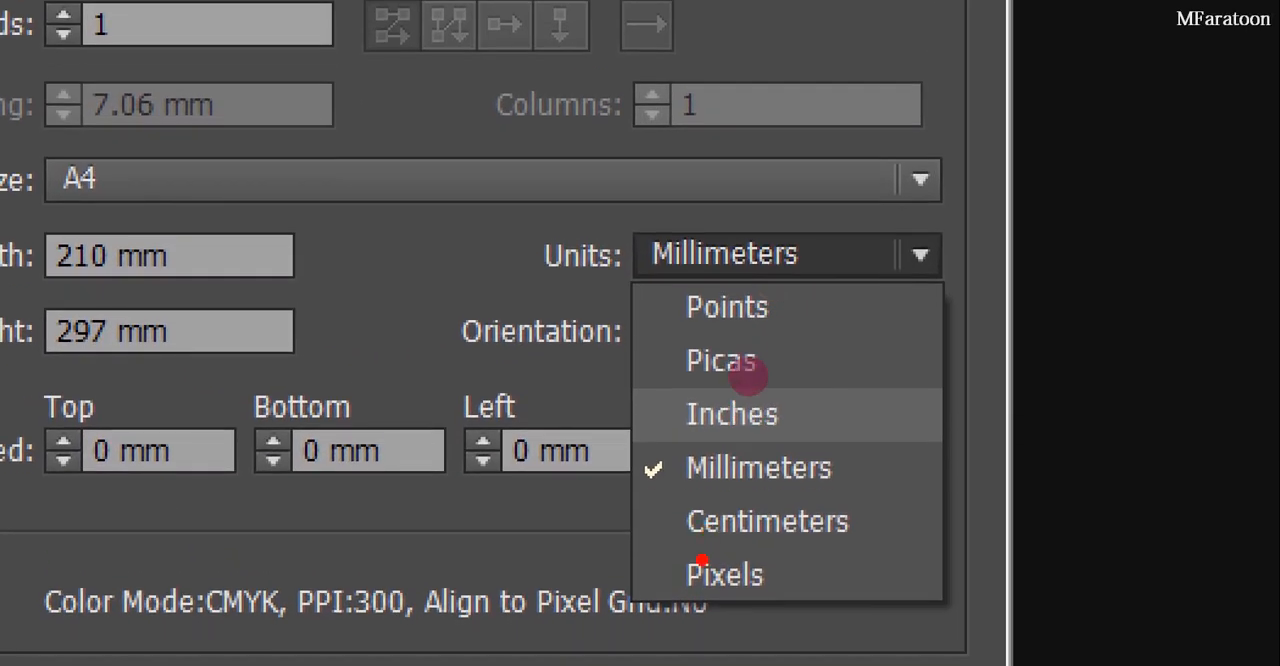
{"action": "mouse_move", "coordinate": [731, 382]}
{"action": "left_mouse_down"}
{"action": "mouse_move", "coordinate": [770, 381]}
{"action": "mouse_move", "coordinate": [748, 375]}
{"action": "left_mouse_up"}
{"action": "key", "text": "Escape"}
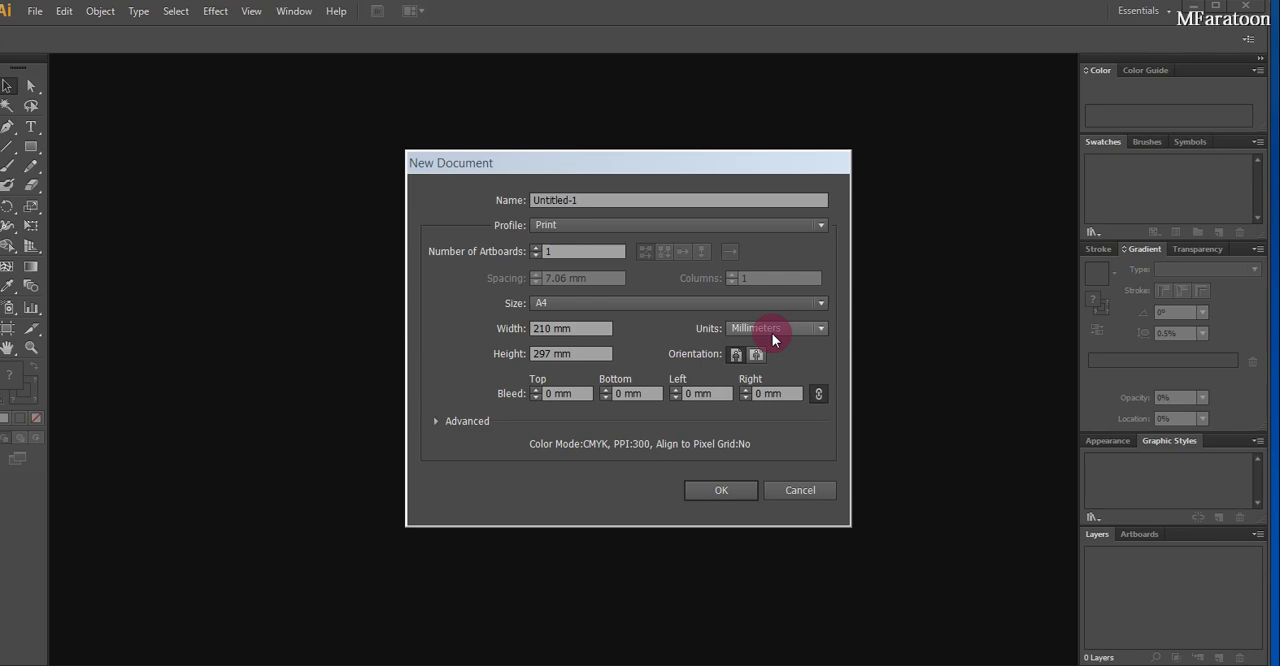
Set the new document's units to Inches, its width to 4 in and its height to 2 in
{"action": "left_click", "coordinate": [778, 330]}
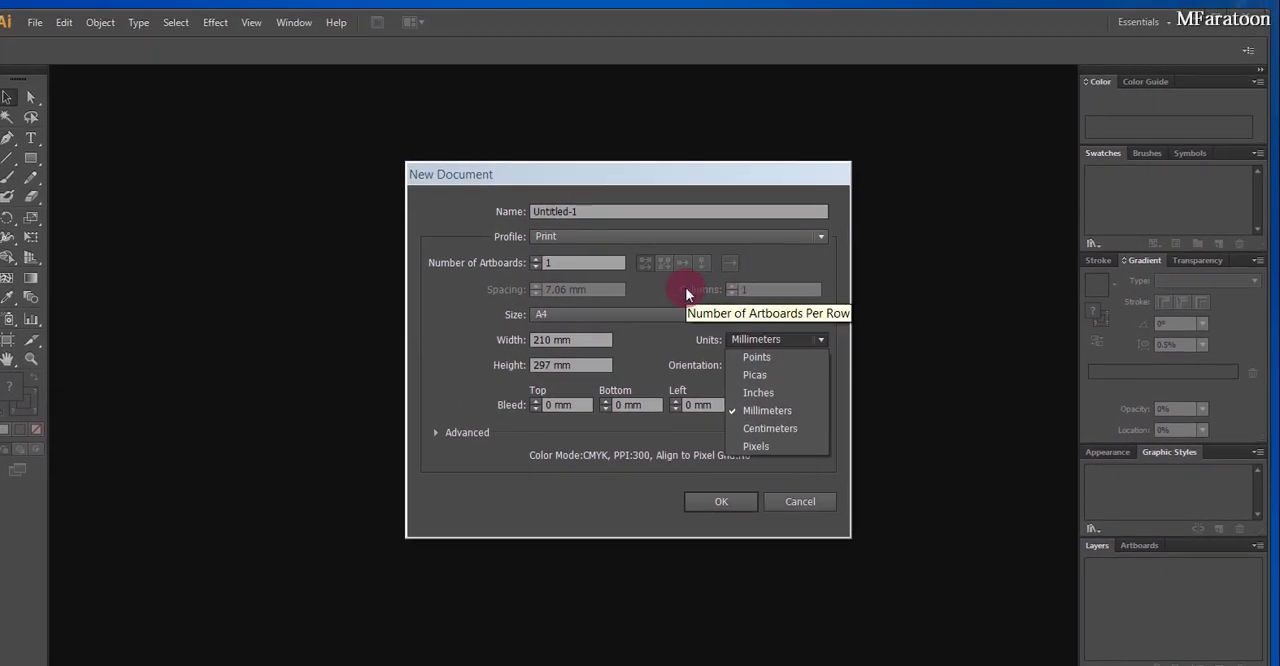
{"action": "left_click", "coordinate": [590, 288]}
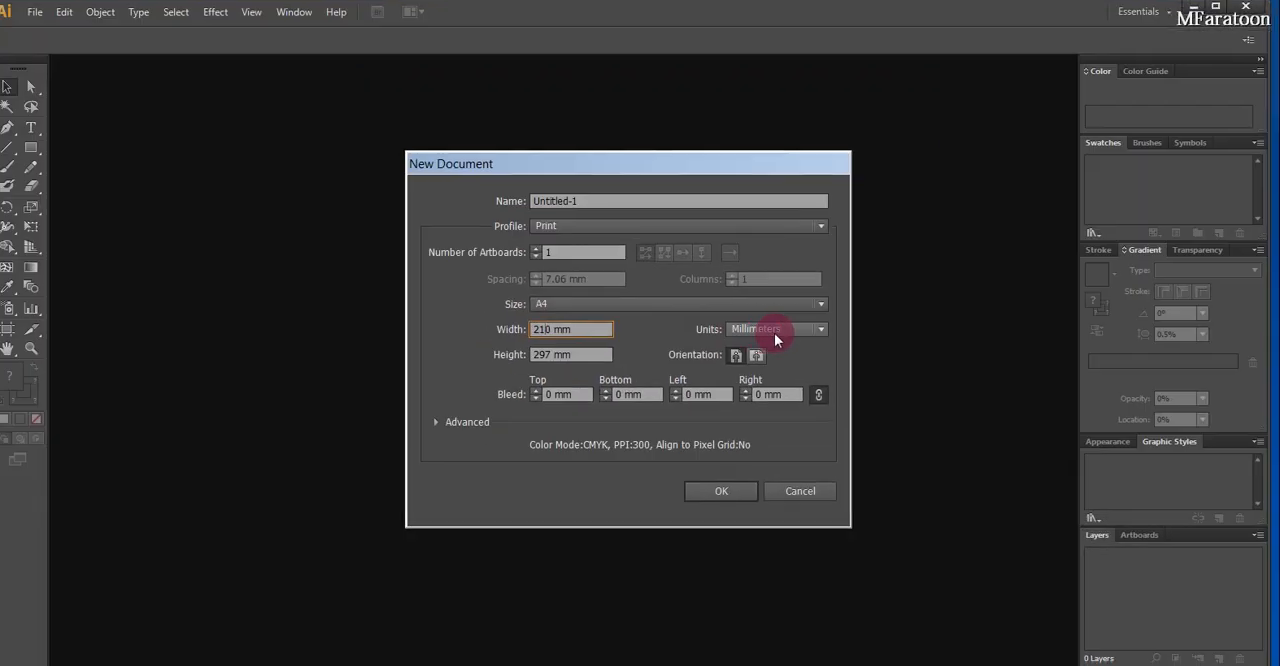
{"action": "left_click", "coordinate": [1210, 352]}
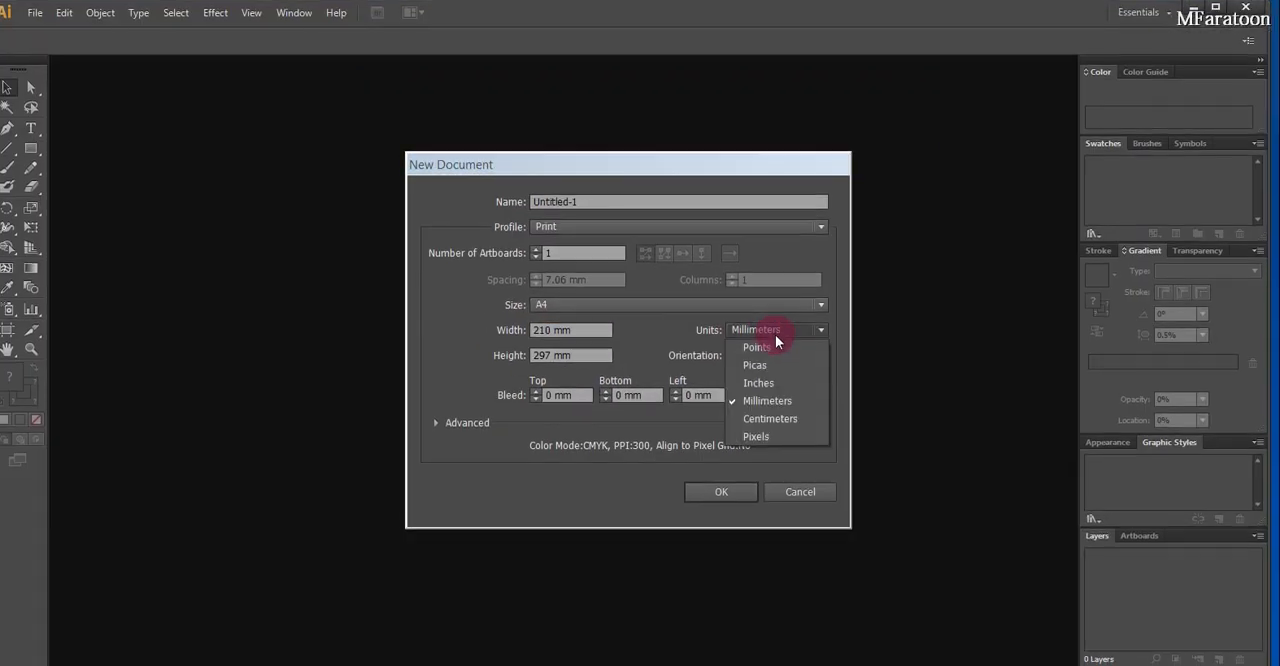
{"action": "left_click", "coordinate": [765, 347]}
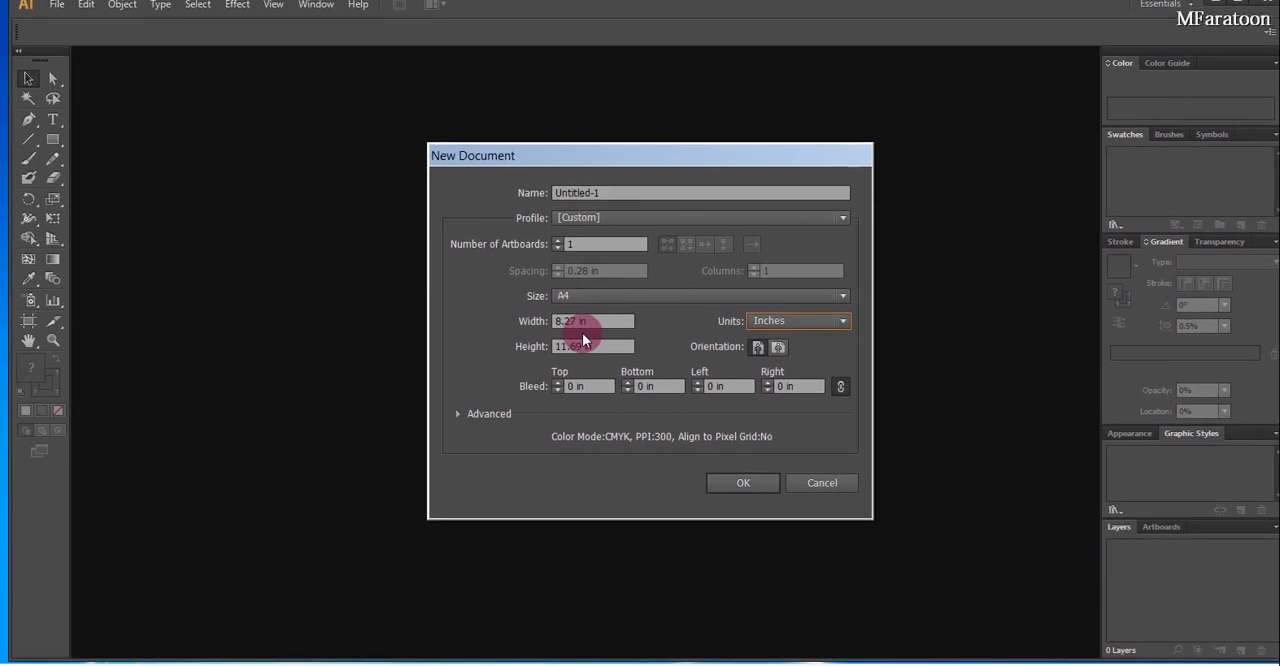
{"action": "left_click", "coordinate": [578, 334]}
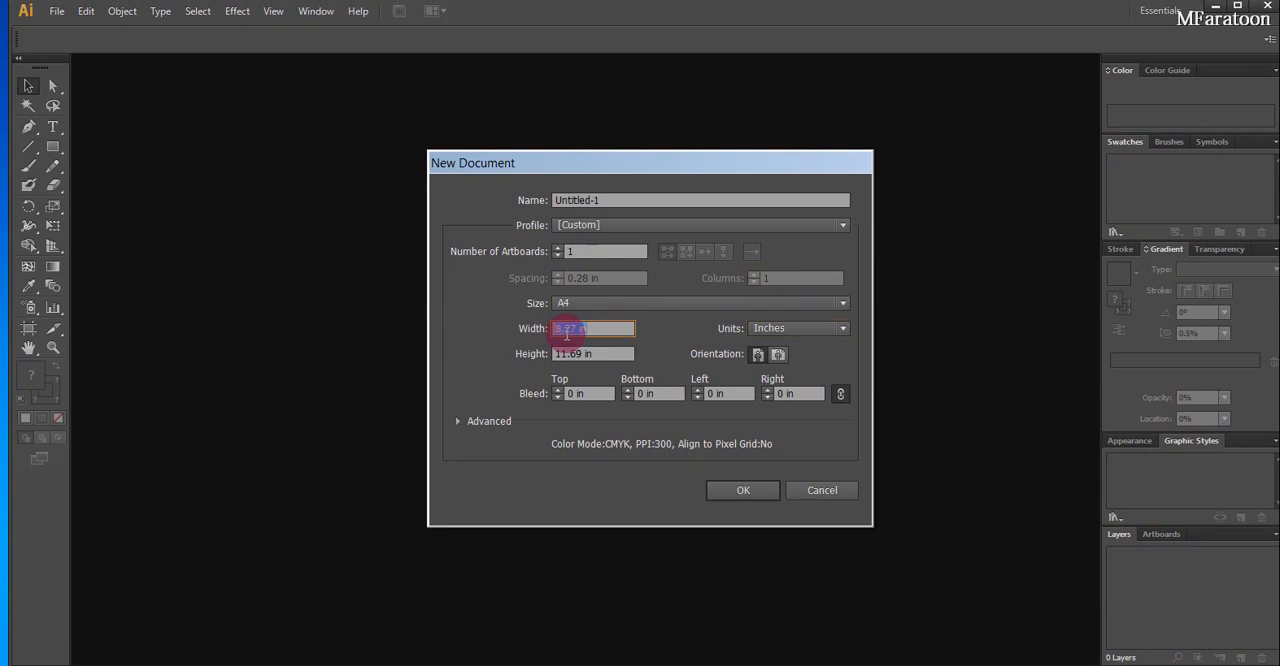
{"action": "type", "text": "4"}
{"action": "left_click", "coordinate": [573, 346]}
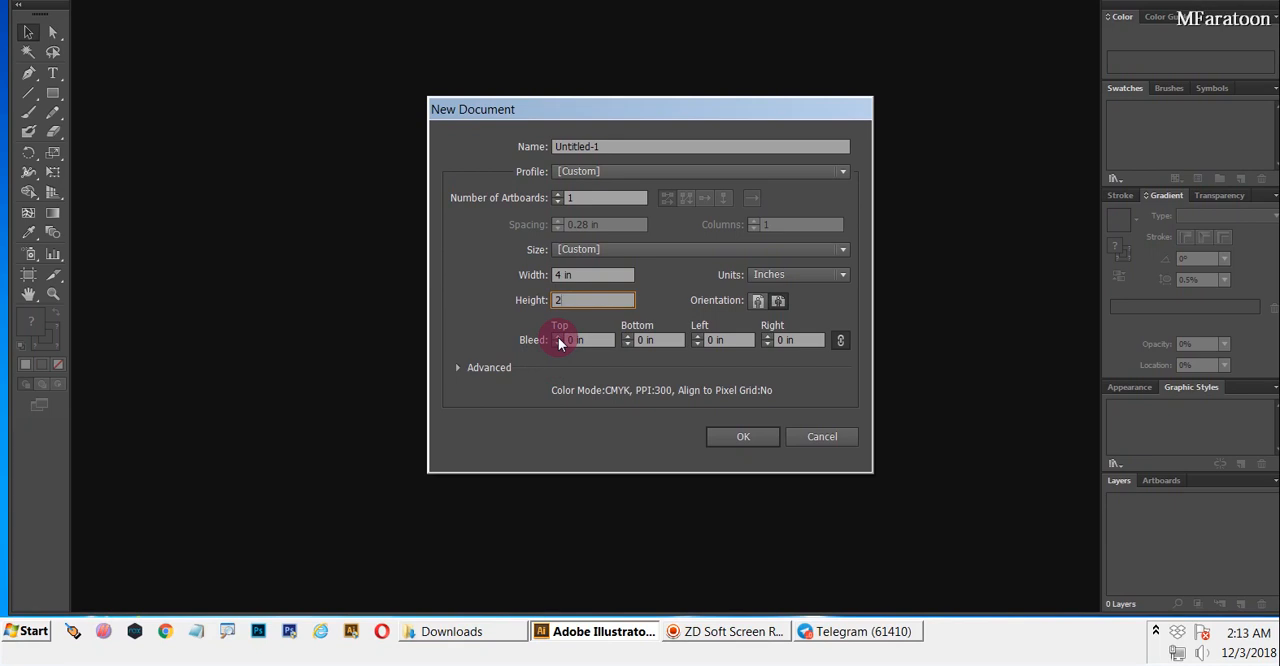
Set the new document's bleed to 0.25 in on all four sides
{"action": "left_click", "coordinate": [698, 336]}
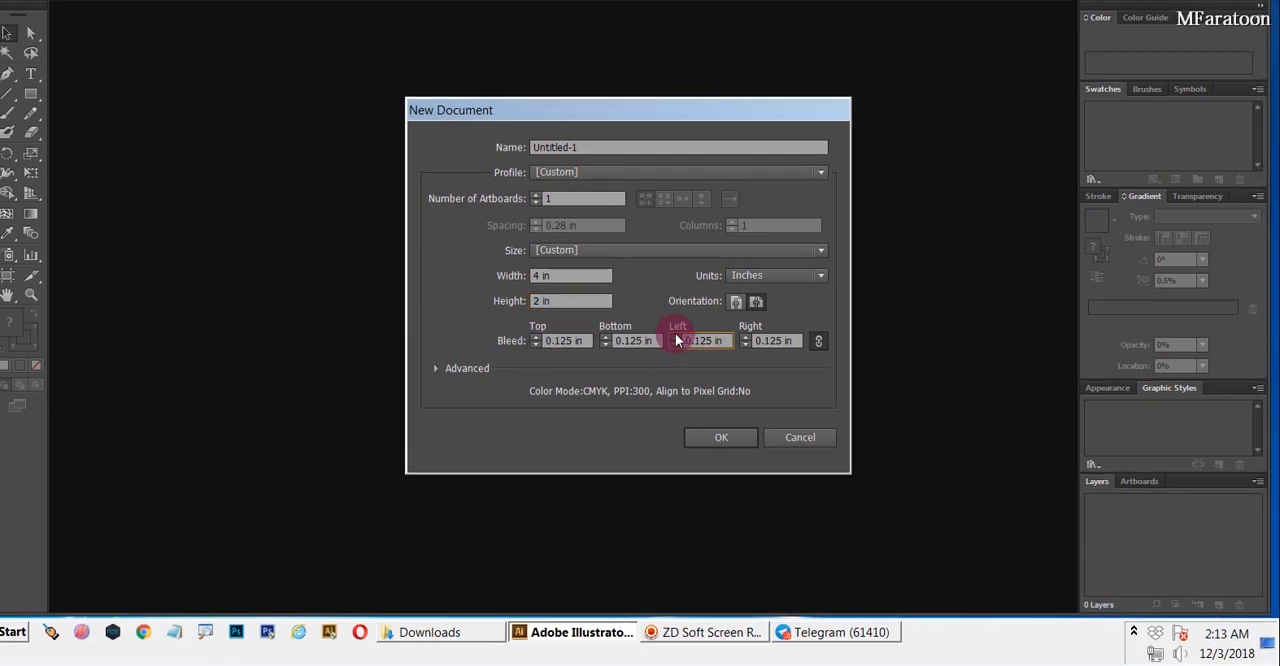
{"action": "left_click", "coordinate": [557, 344]}
{"action": "left_click", "coordinate": [557, 337]}
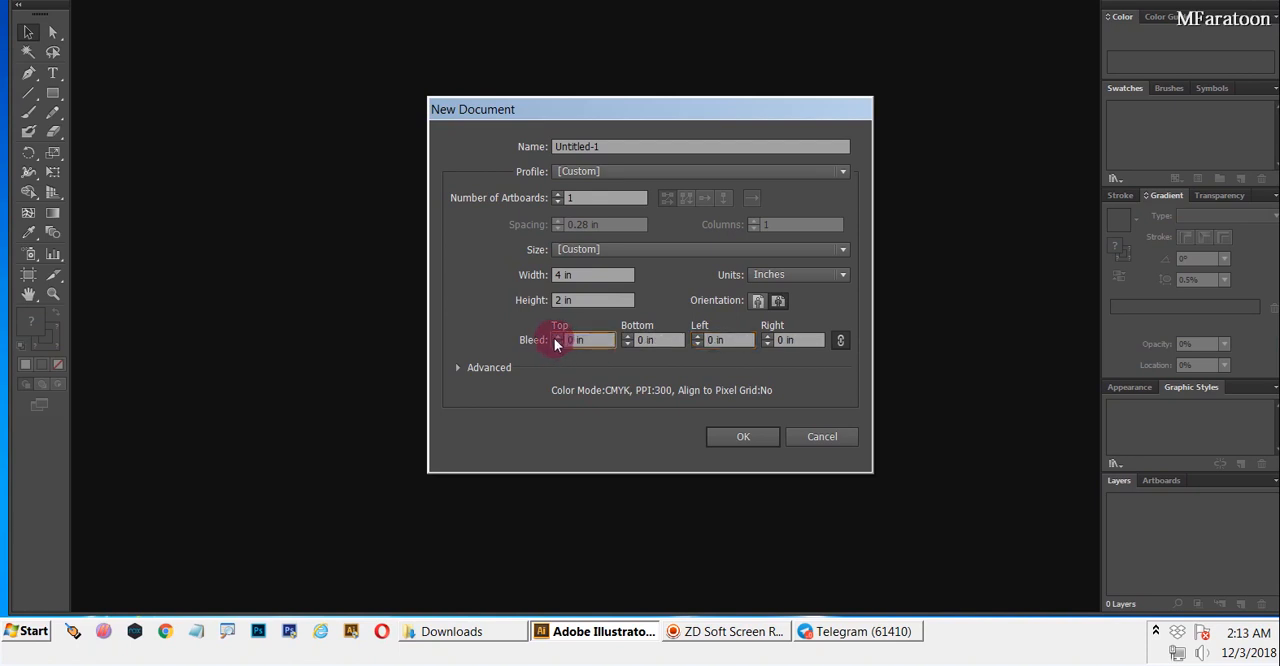
{"action": "left_click", "coordinate": [556, 337]}
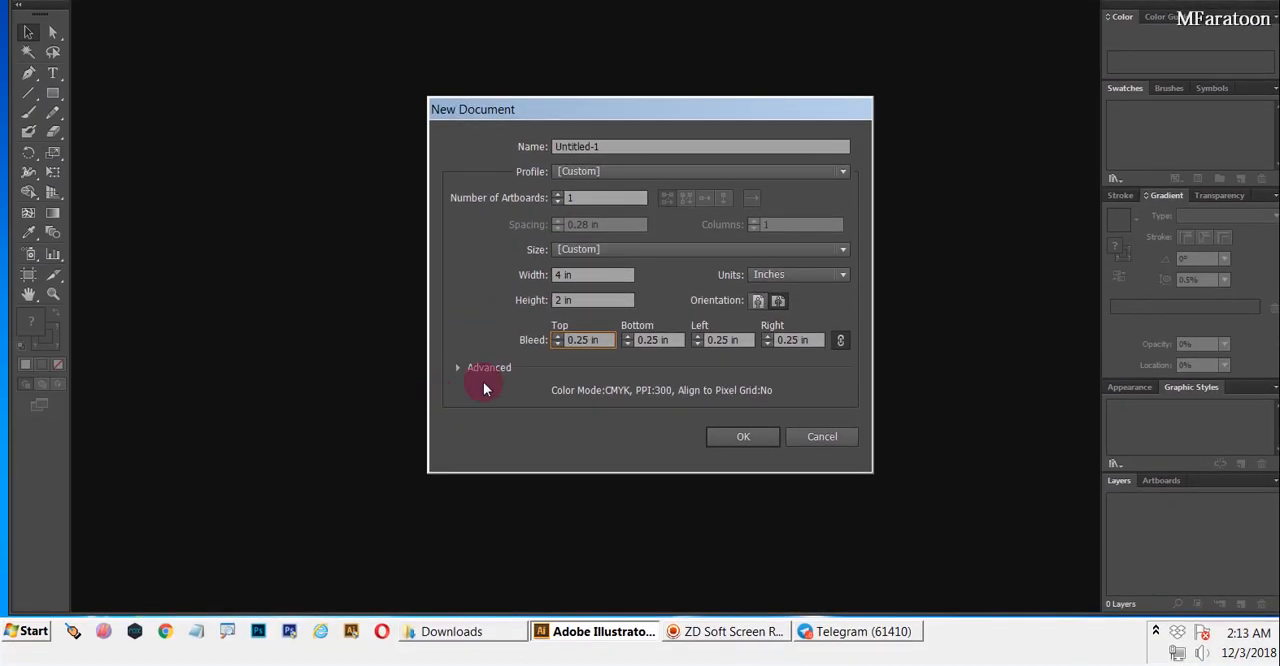
Expand the new document's advanced settings and review the preset page sizes, keeping the custom size
{"action": "left_click", "coordinate": [465, 366]}
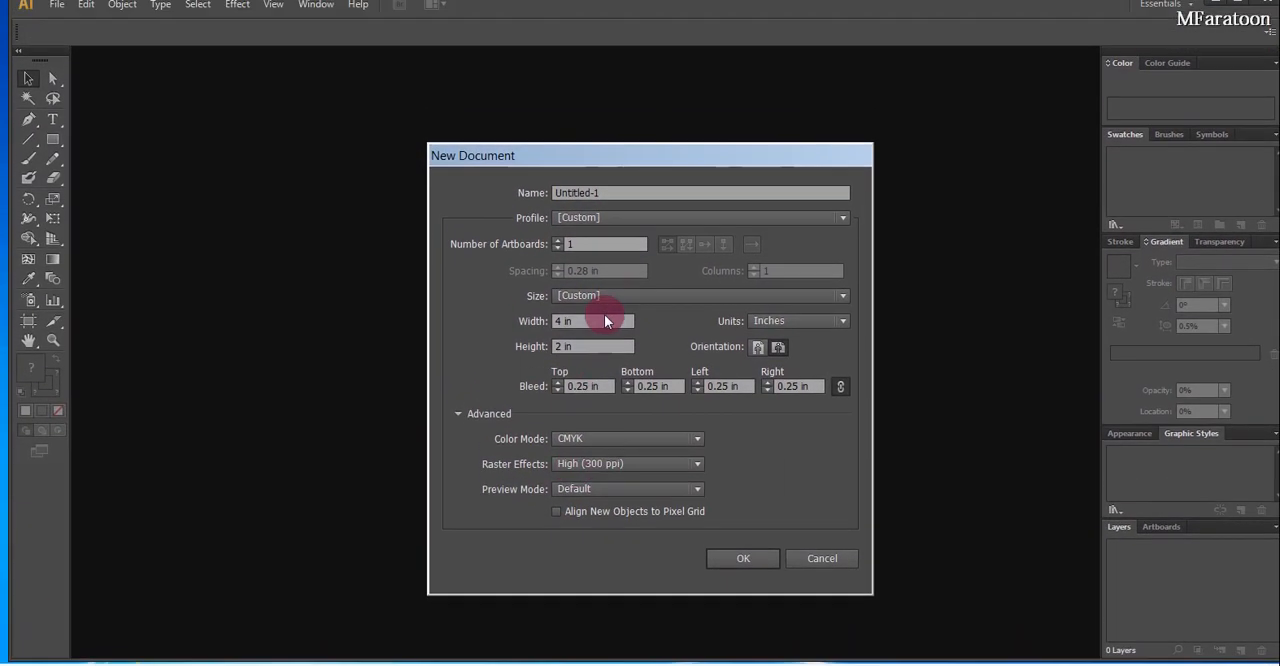
{"action": "left_click", "coordinate": [602, 317]}
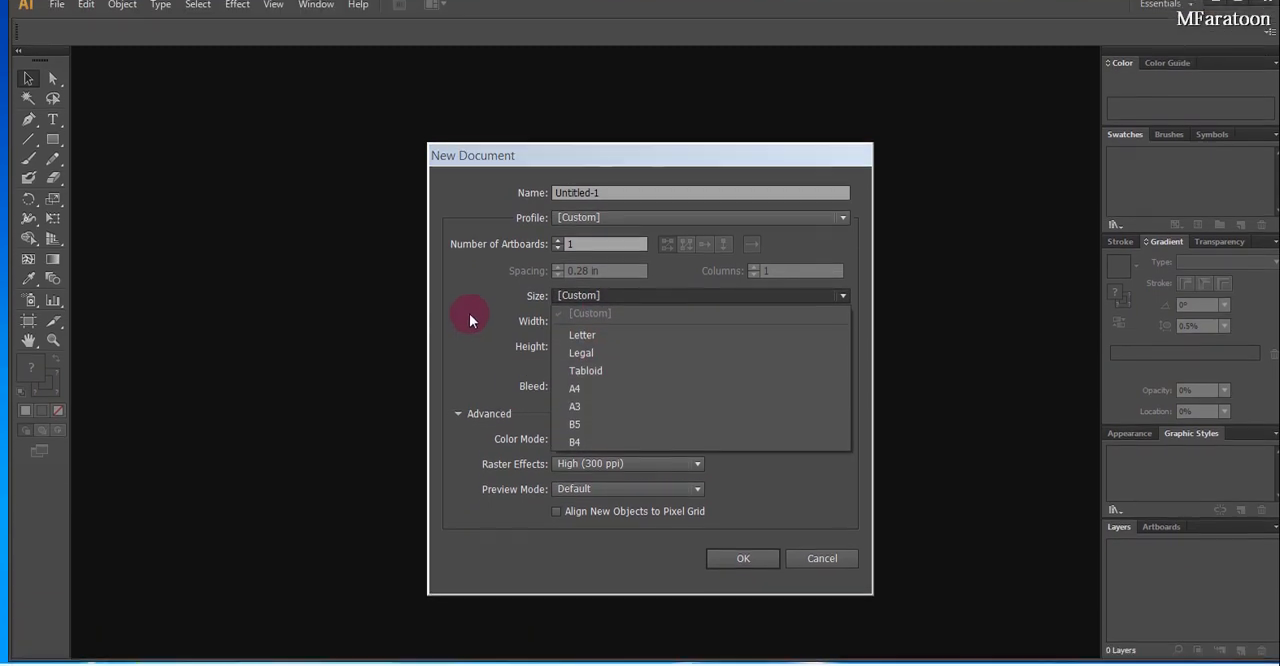
{"action": "left_click", "coordinate": [588, 311]}
{"action": "left_click", "coordinate": [587, 317]}
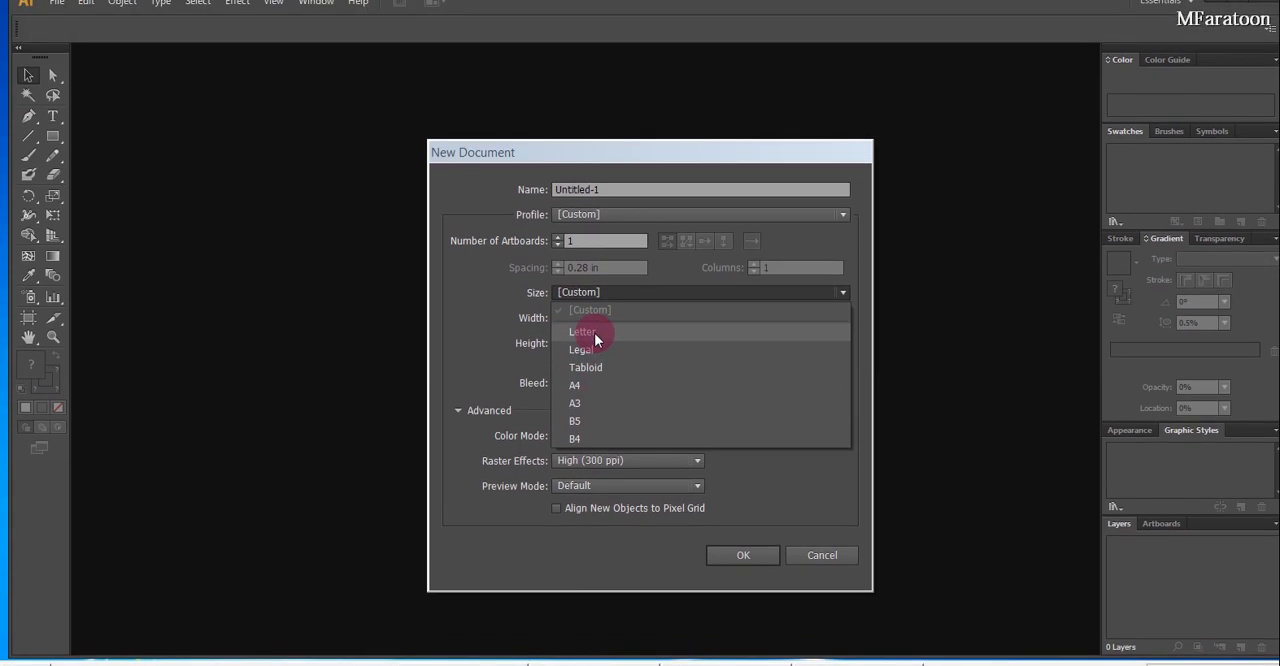
{"action": "left_click", "coordinate": [517, 307]}
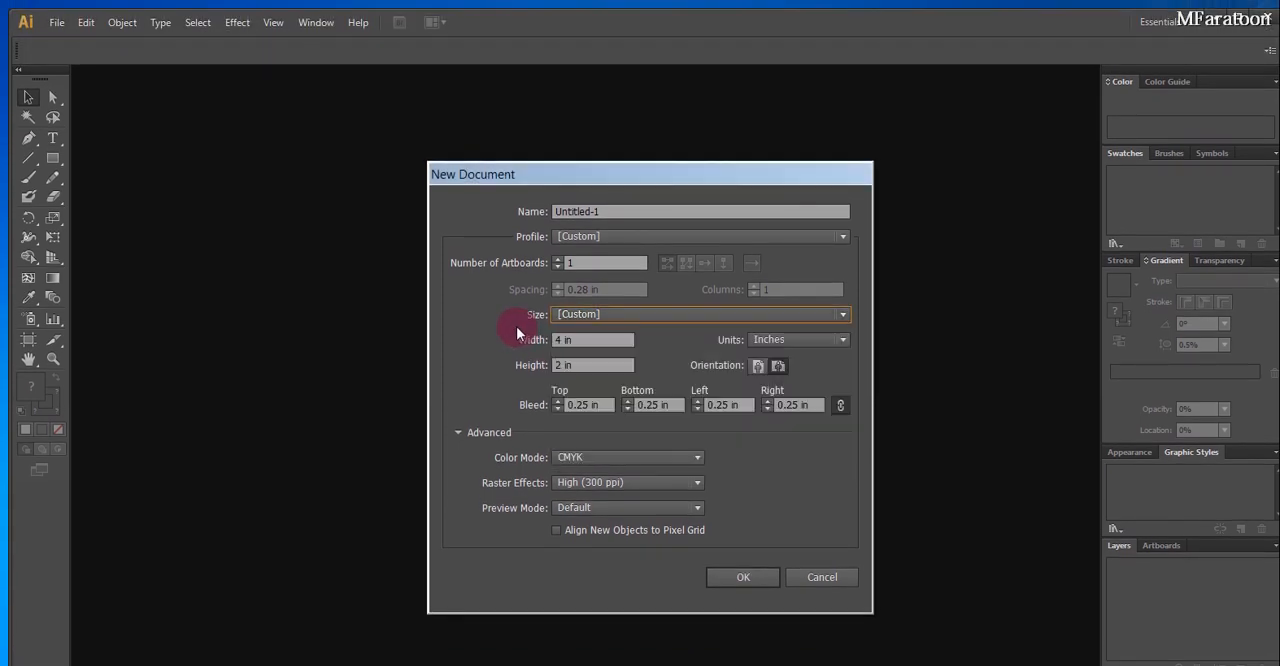
Review the available document profiles and try the Basic RGB profile
{"action": "left_click", "coordinate": [593, 240]}
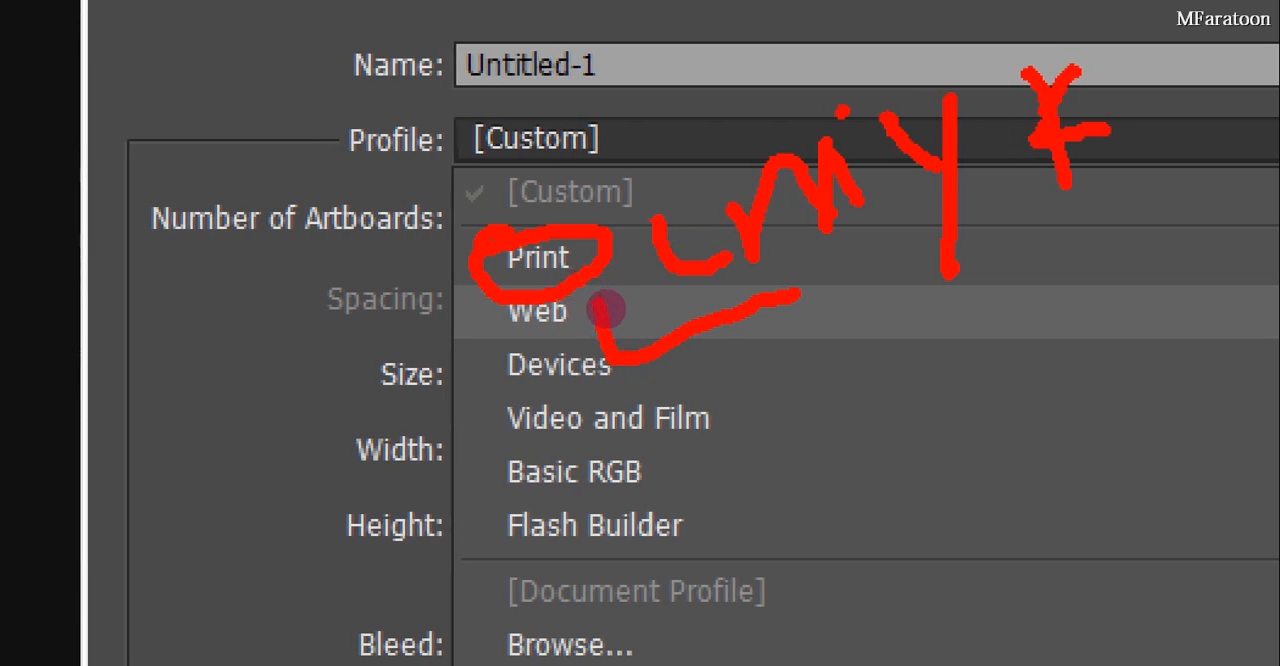
{"action": "mouse_move", "coordinate": [640, 296]}
{"action": "left_mouse_down"}
{"action": "mouse_move", "coordinate": [670, 313]}
{"action": "mouse_move", "coordinate": [643, 311]}
{"action": "mouse_move", "coordinate": [651, 319]}
{"action": "left_mouse_up"}
{"action": "left_click", "coordinate": [683, 307]}
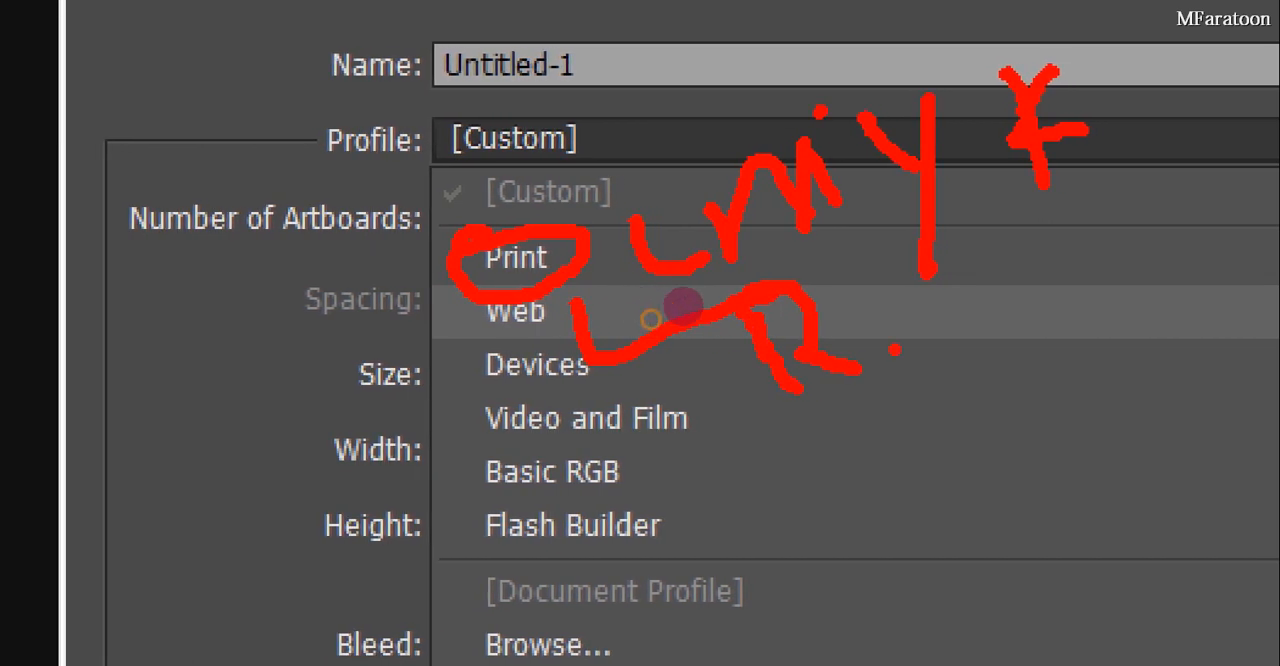
{"action": "key", "text": "Escape"}
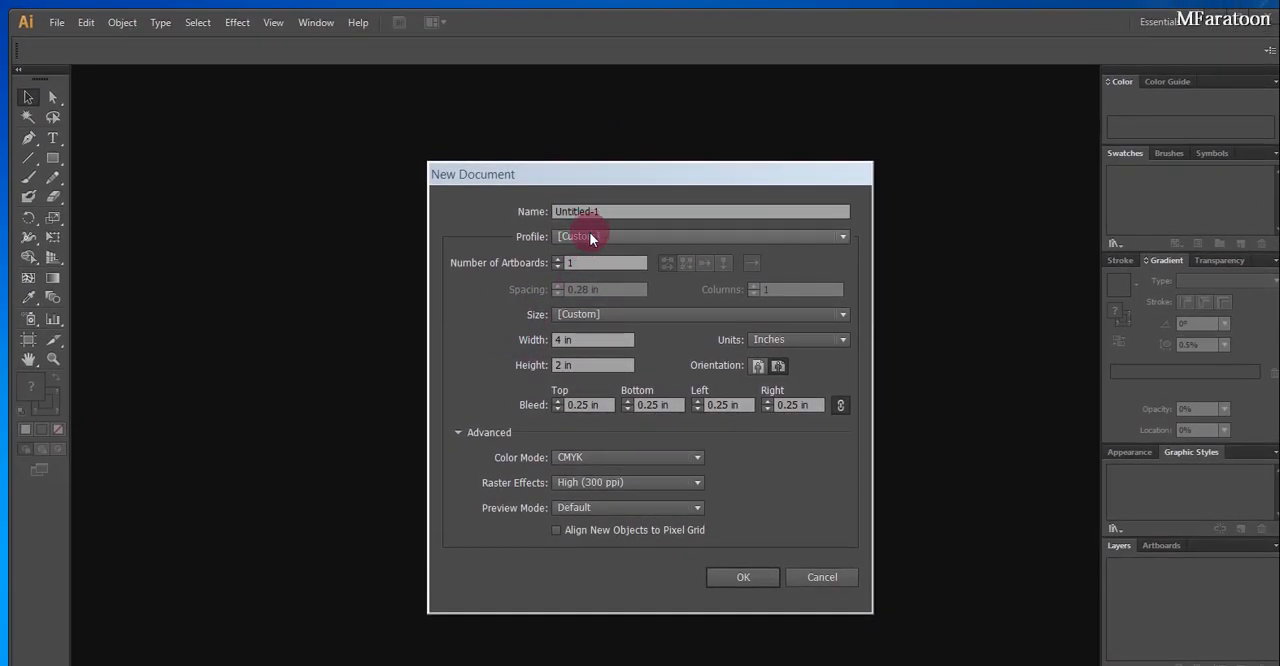
{"action": "left_click", "coordinate": [591, 237]}
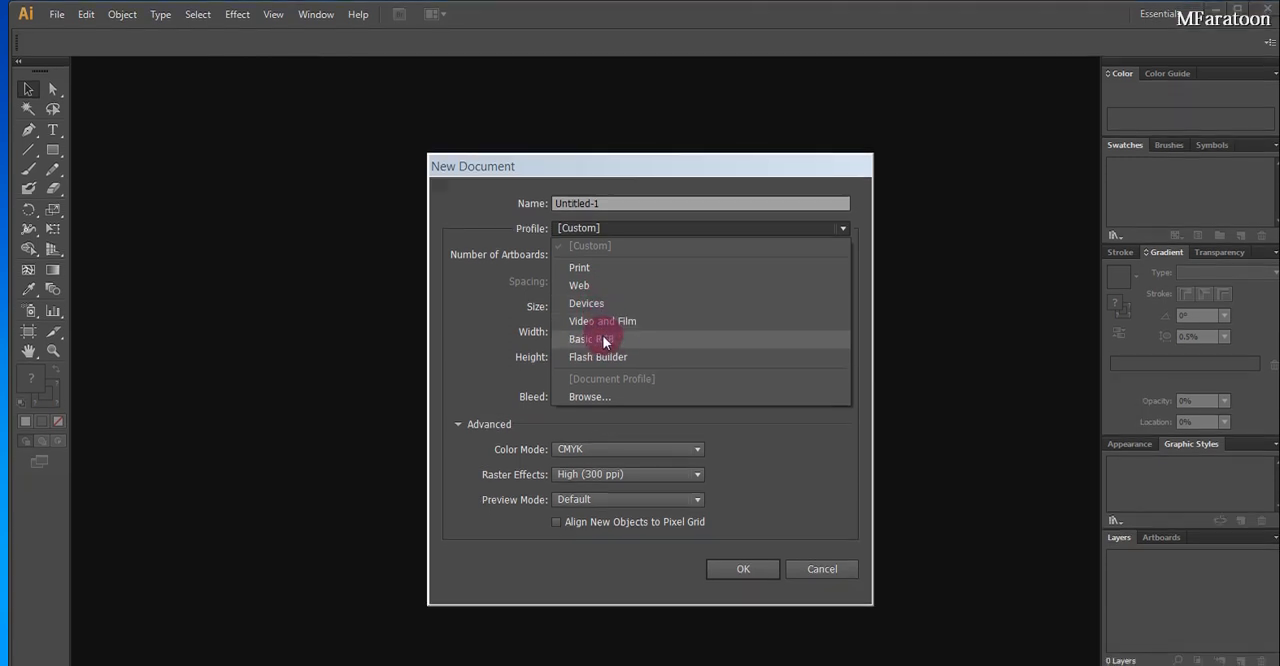
{"action": "left_click", "coordinate": [607, 347]}
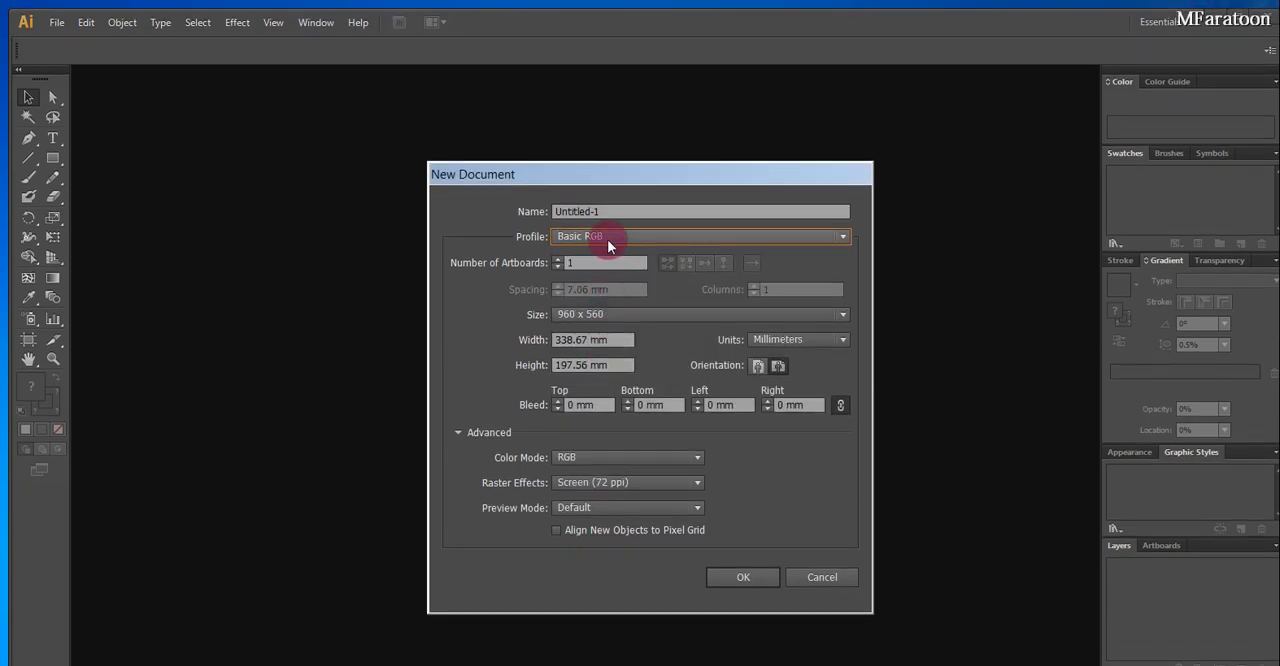
Choose the Print profile and create the A4 document with its default settings
{"action": "left_click", "coordinate": [607, 240]}
{"action": "left_click", "coordinate": [590, 291]}
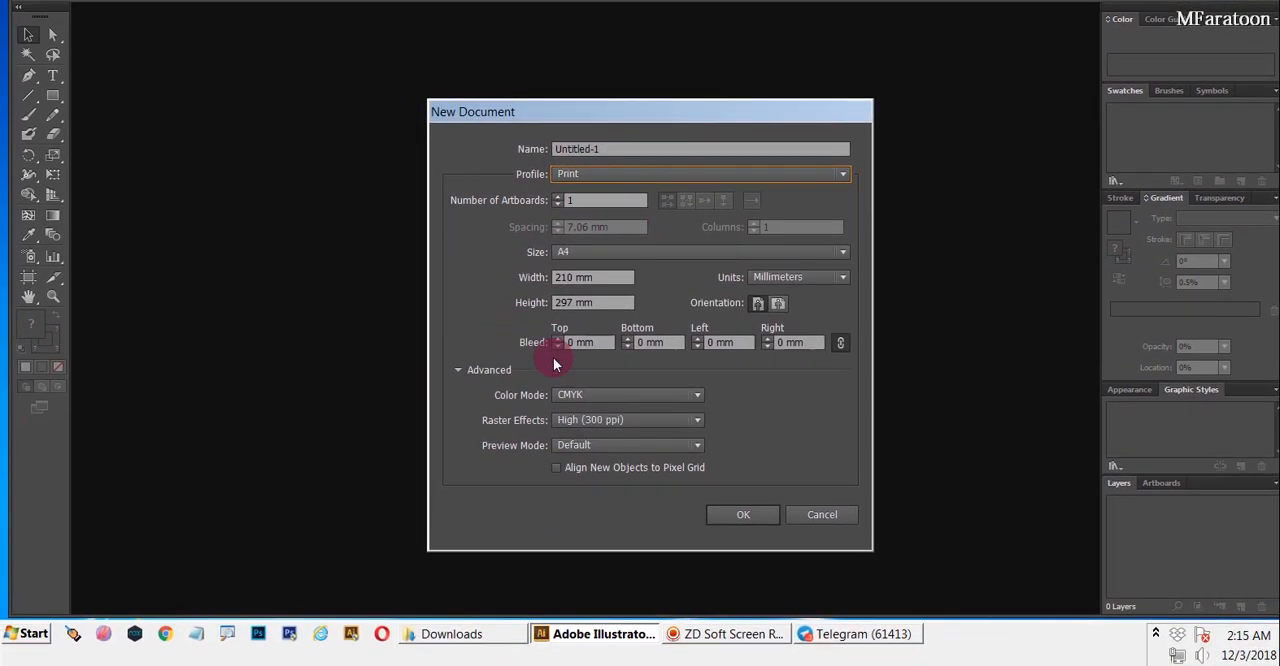
{"action": "left_click", "coordinate": [735, 522]}
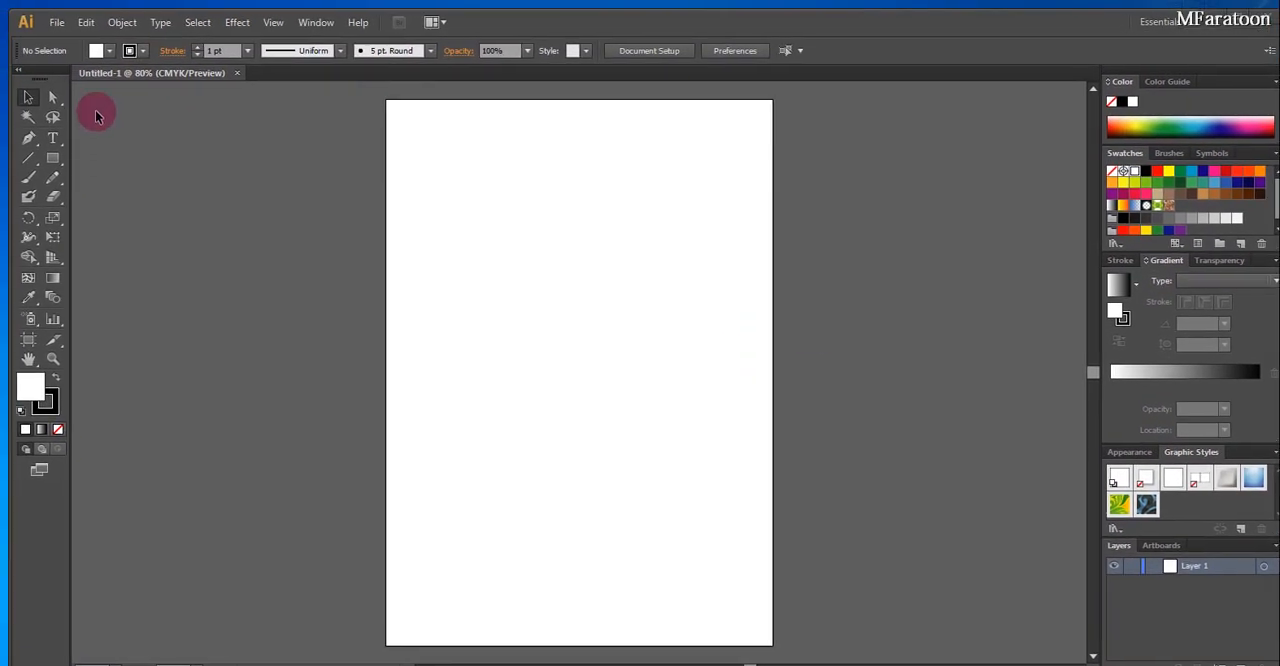
Start a new document in inches with a width of 4 in and a height of 2 in
{"action": "left_click", "coordinate": [56, 24]}
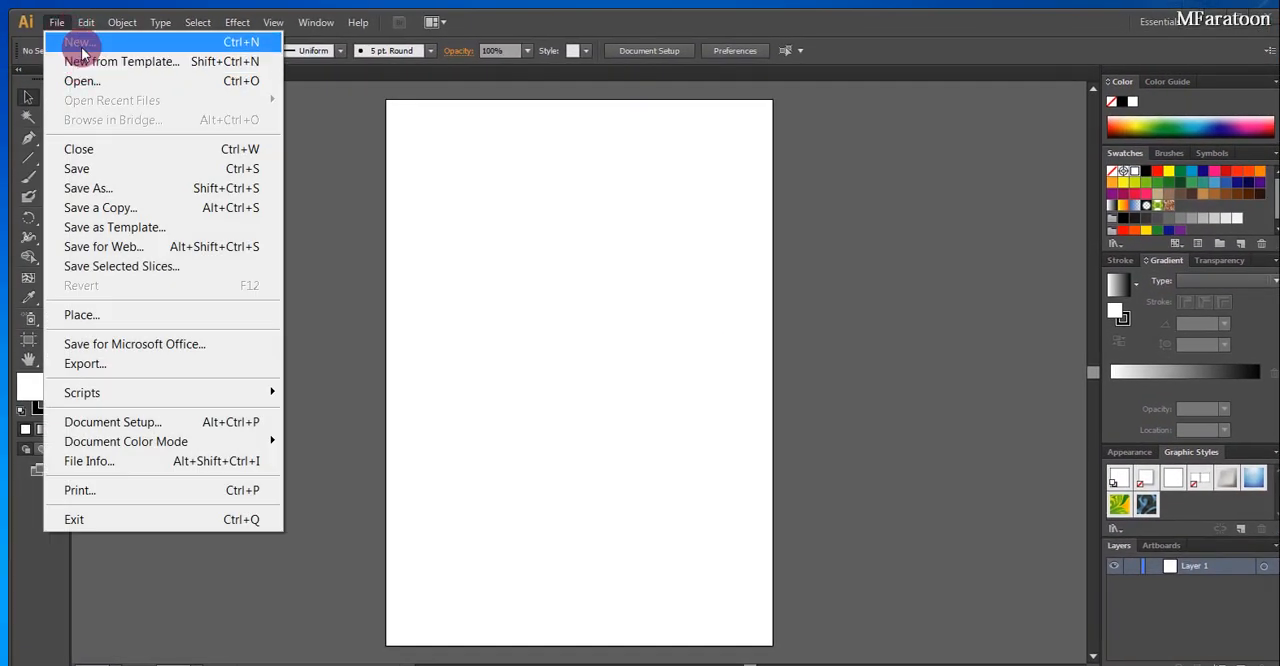
{"action": "left_click", "coordinate": [40, 40]}
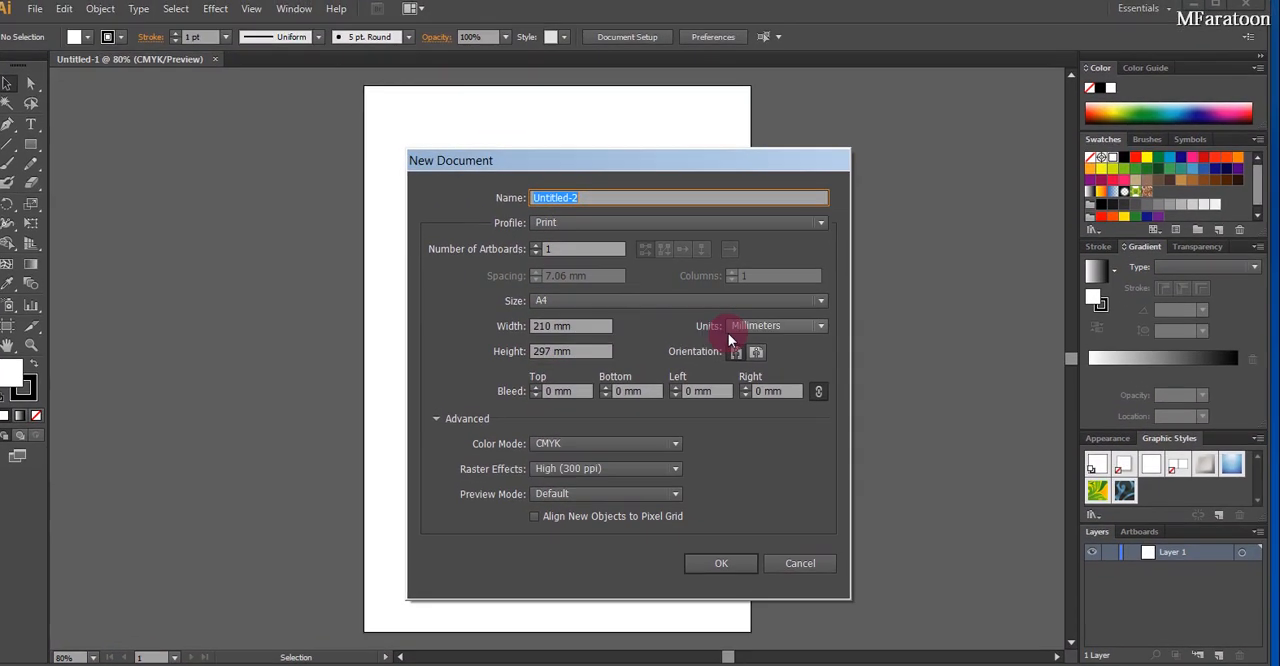
{"action": "left_click", "coordinate": [740, 330]}
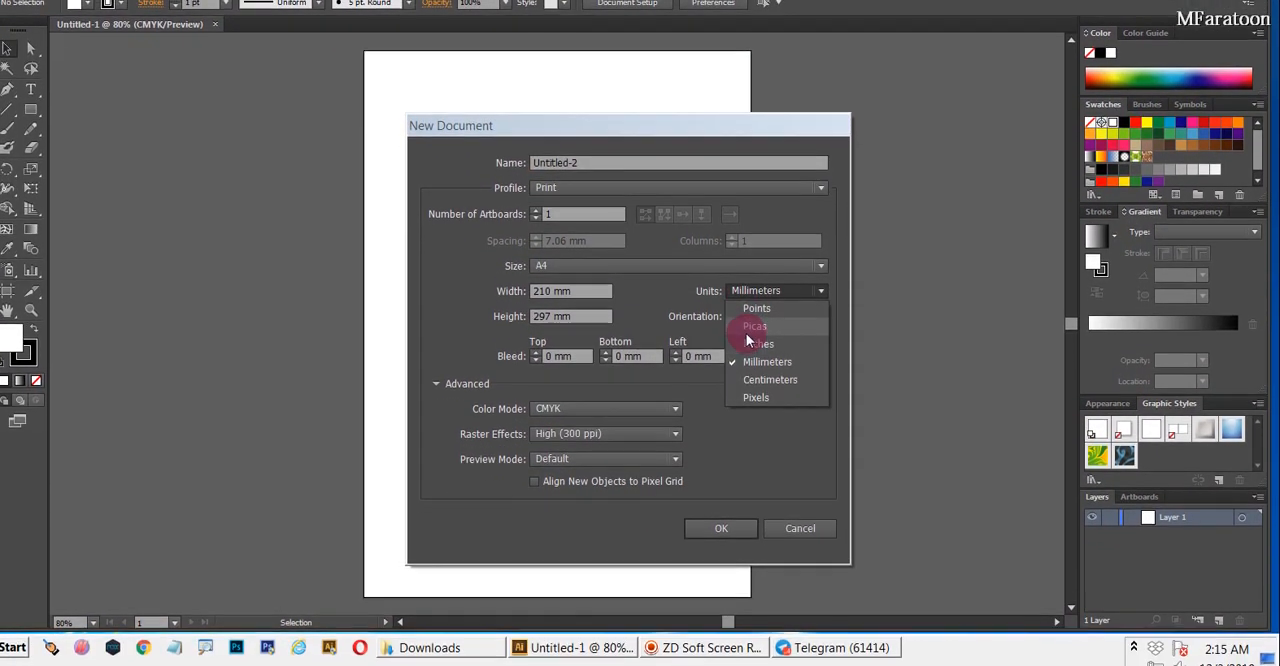
{"action": "left_click", "coordinate": [753, 341]}
{"action": "left_click", "coordinate": [542, 292]}
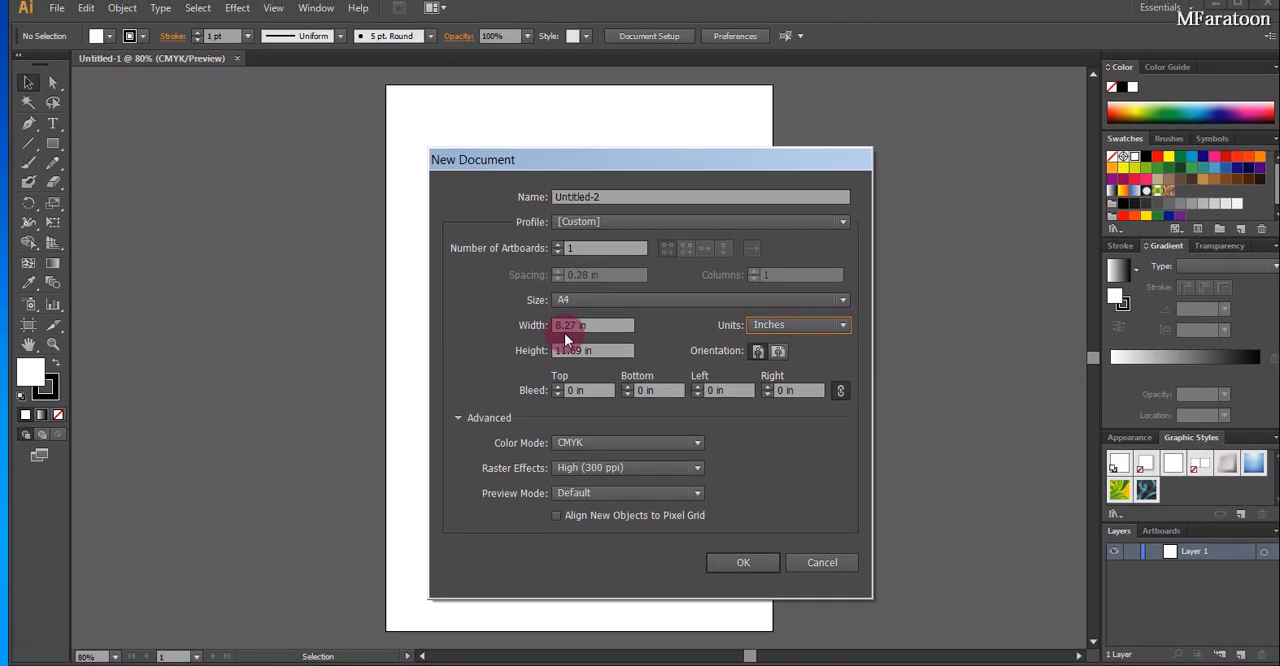
{"action": "double_click", "coordinate": [564, 330]}
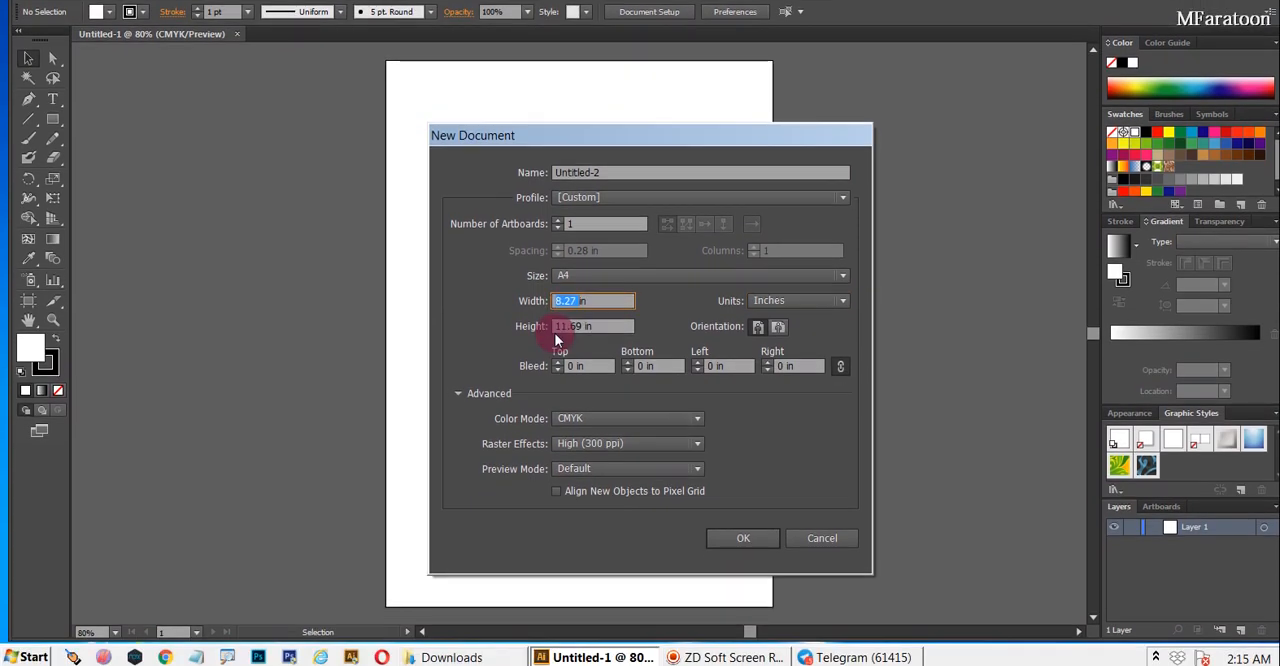
{"action": "double_click", "coordinate": [562, 330]}
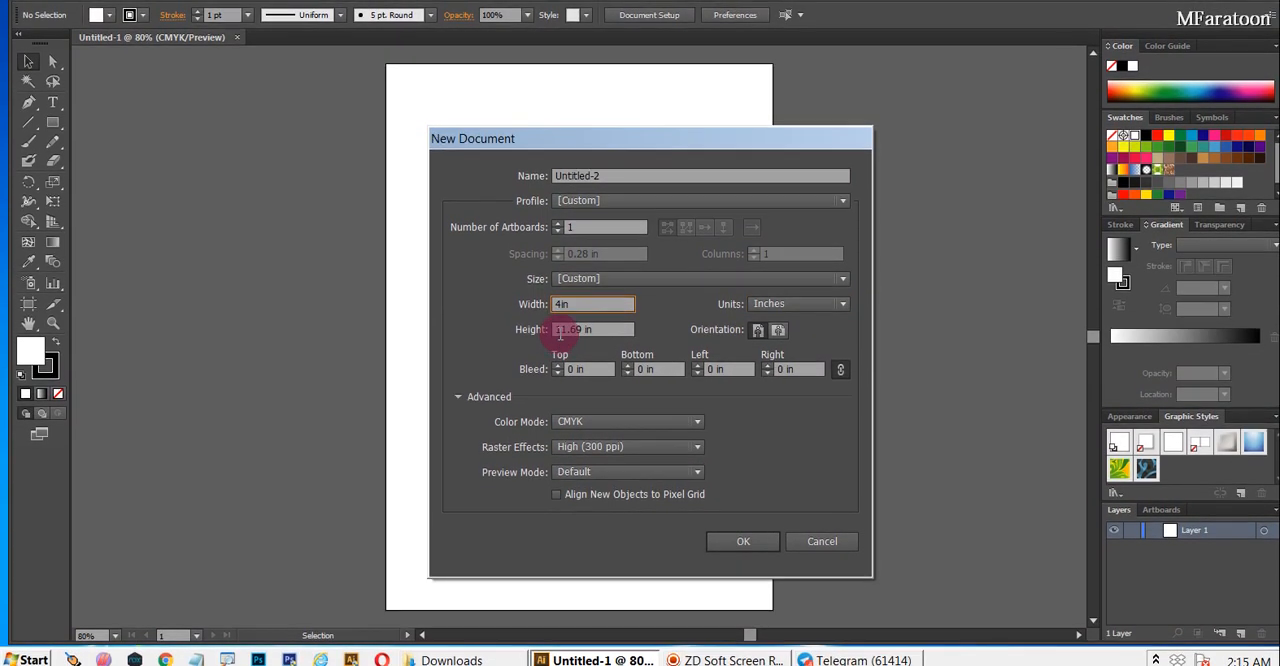
{"action": "type", "text": "2in"}
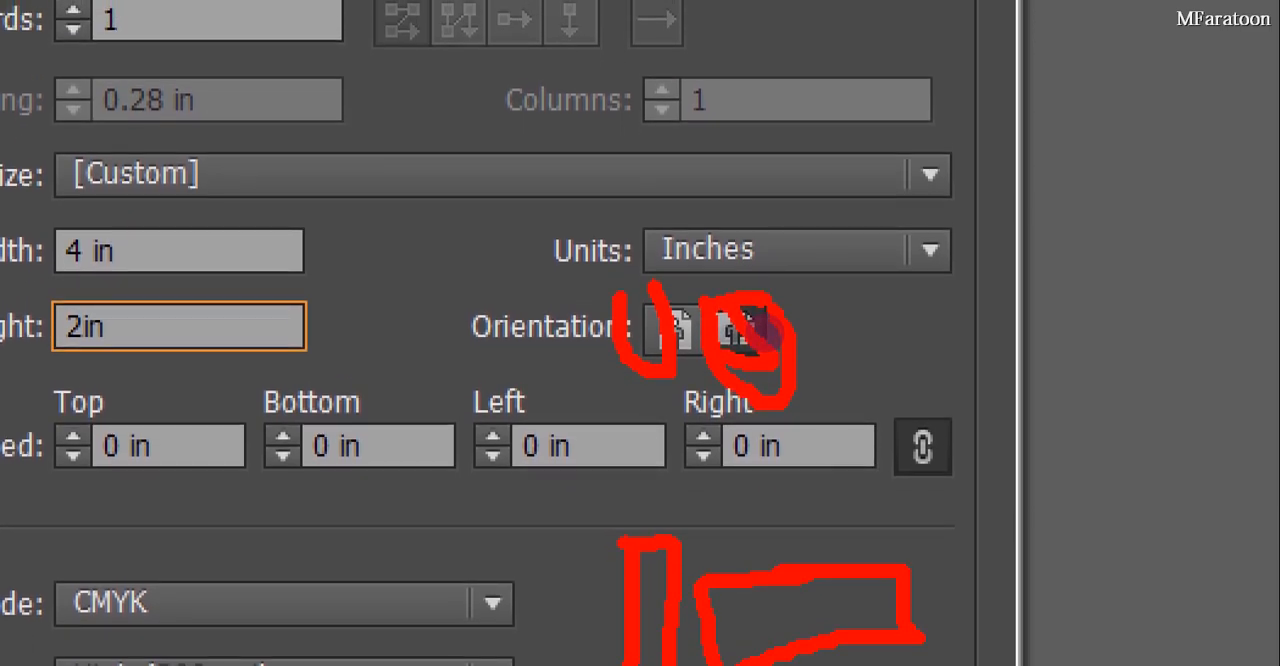
Keep the landscape orientation, set the bleed to 0.25 in on all four sides, and create the document
{"action": "key", "text": "Escape"}
{"action": "left_click", "coordinate": [758, 330]}
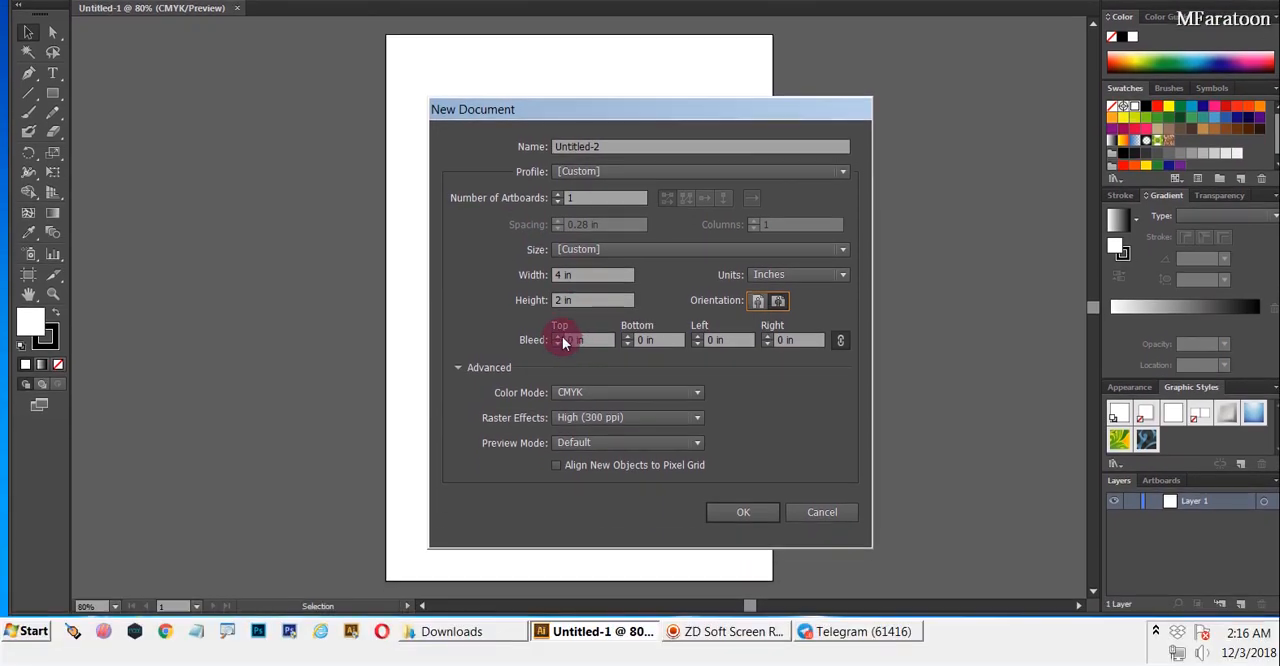
{"action": "left_click", "coordinate": [563, 341]}
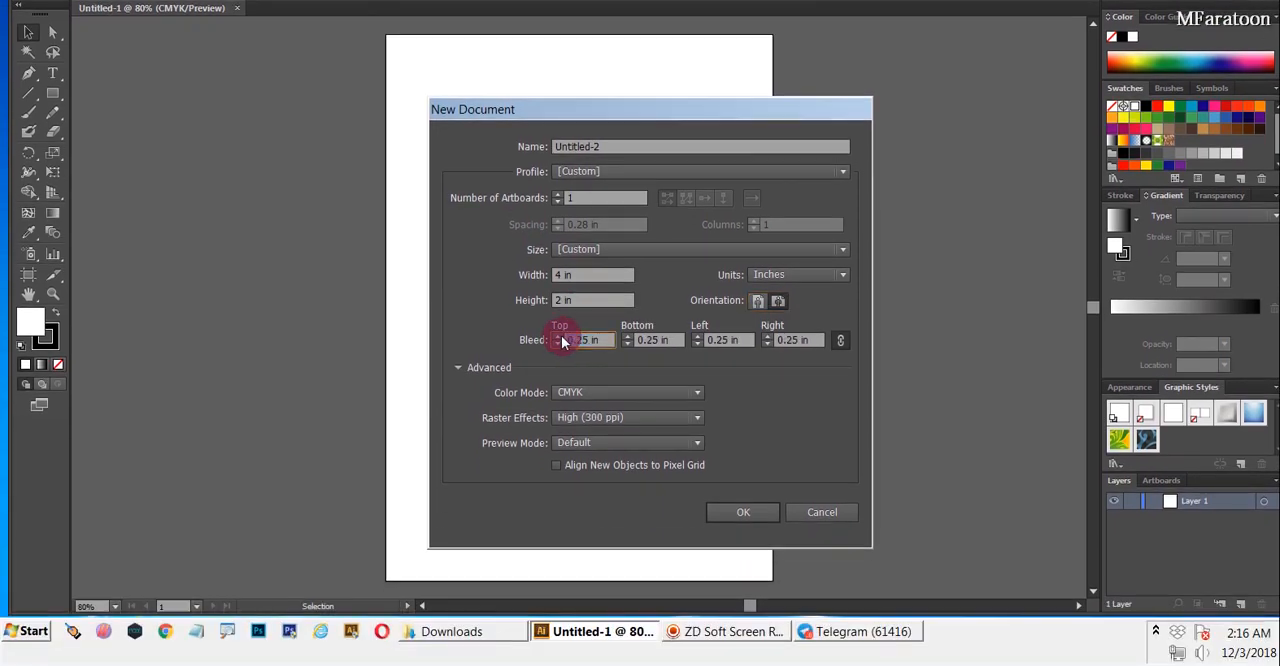
{"action": "left_click", "coordinate": [733, 515]}
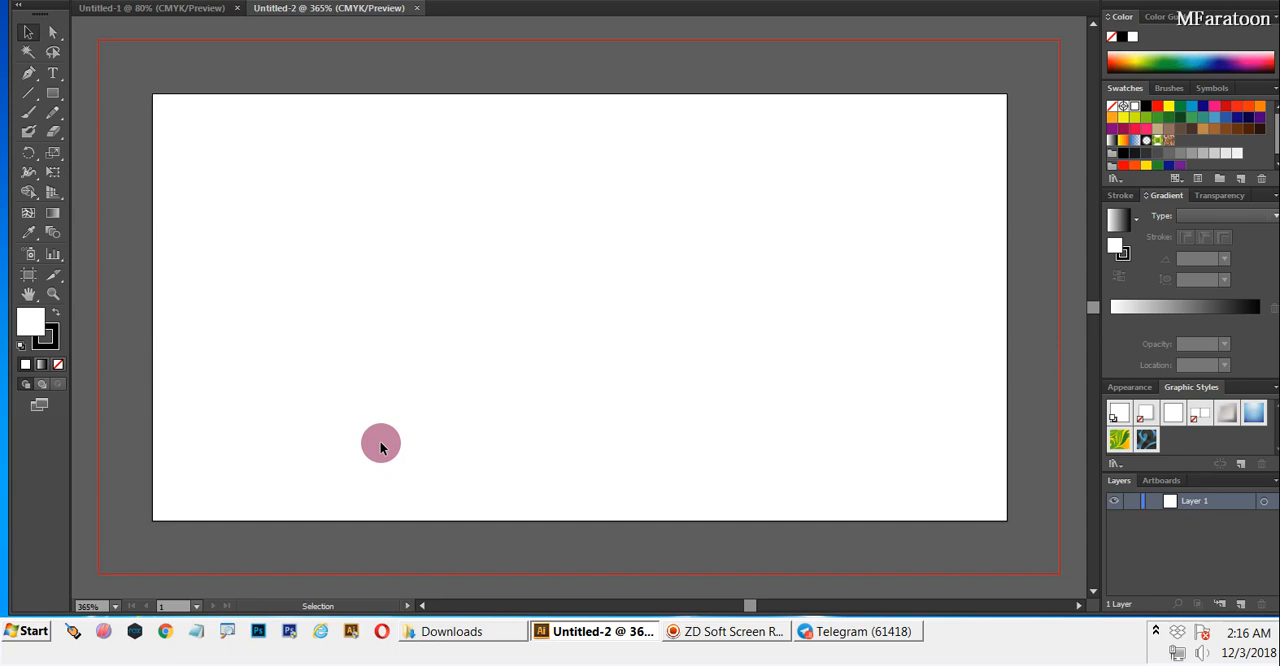
Create a 10-point star with radii of 0.3472 in and 0.6944 in on the left half of the artboard
{"action": "key", "text": "ctrl+1"}
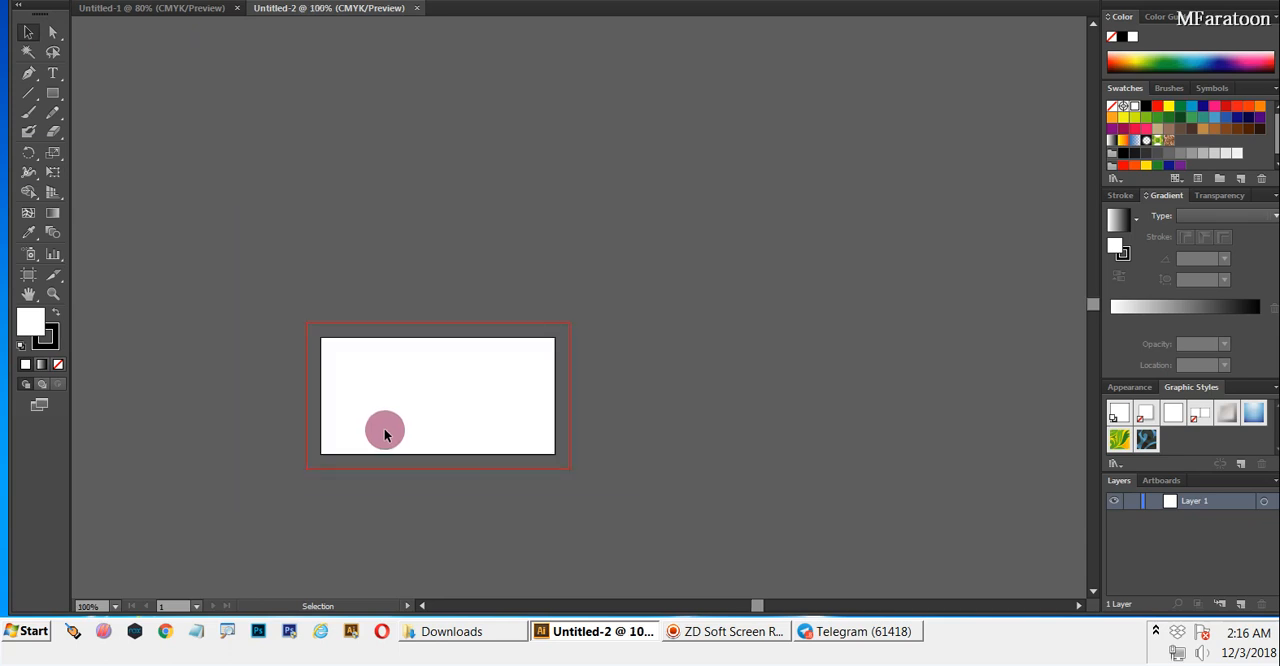
{"action": "scroll", "coordinate": [385, 430], "scroll_direction": "up", "scroll_amount": 2}
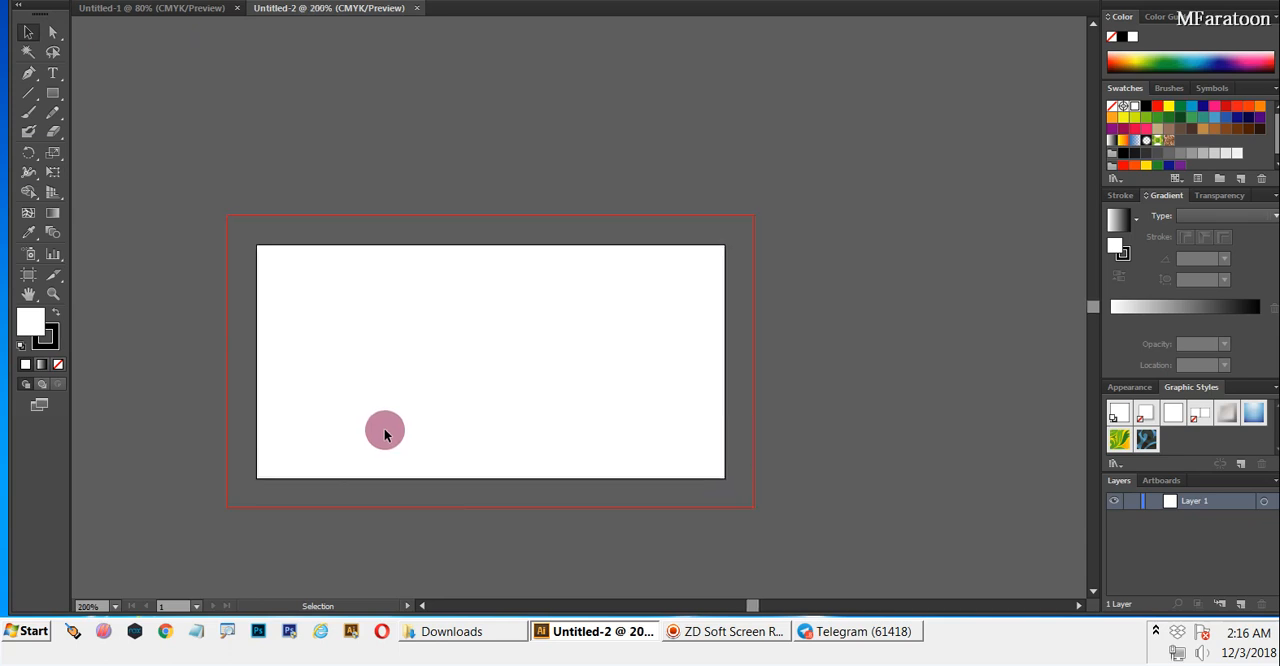
{"action": "scroll", "coordinate": [384, 432], "scroll_direction": "up", "scroll_amount": 1}
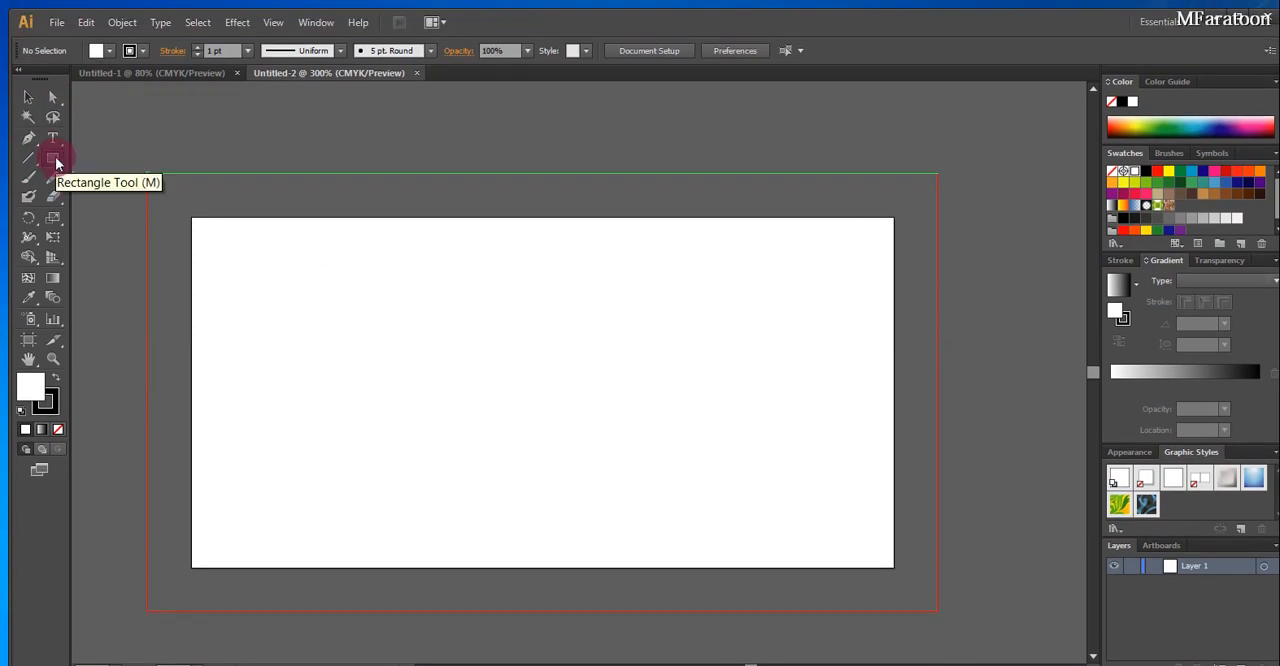
{"action": "left_click", "coordinate": [56, 163]}
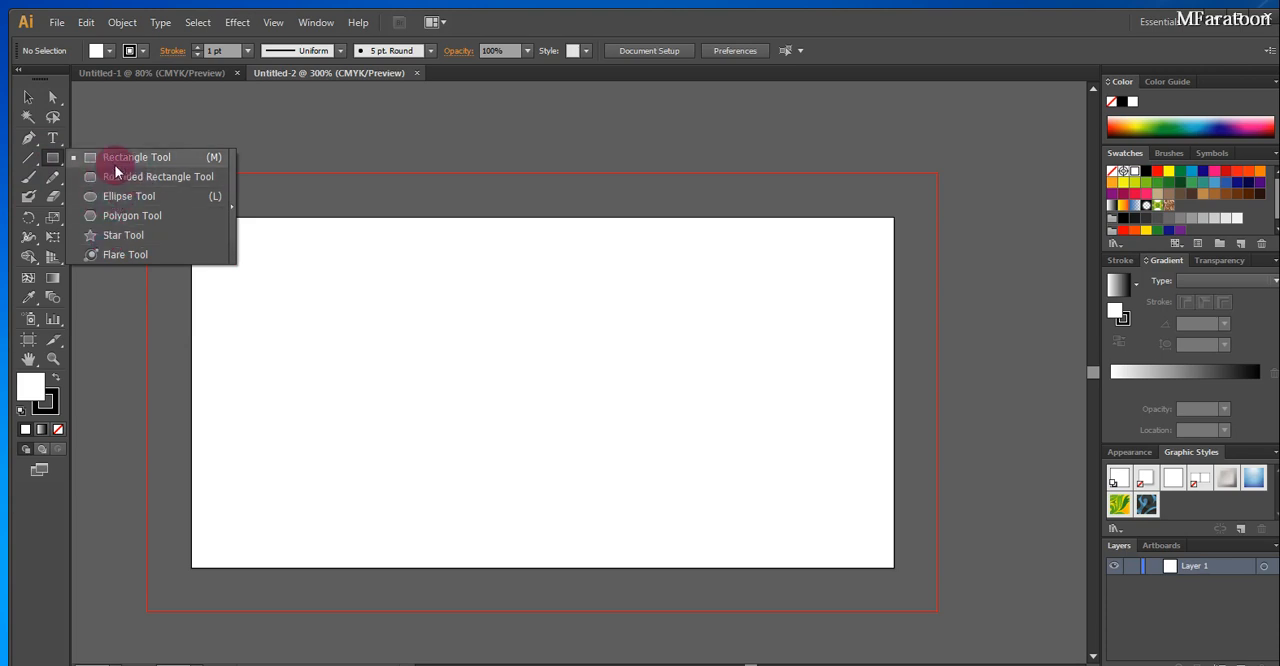
{"action": "left_click", "coordinate": [100, 237]}
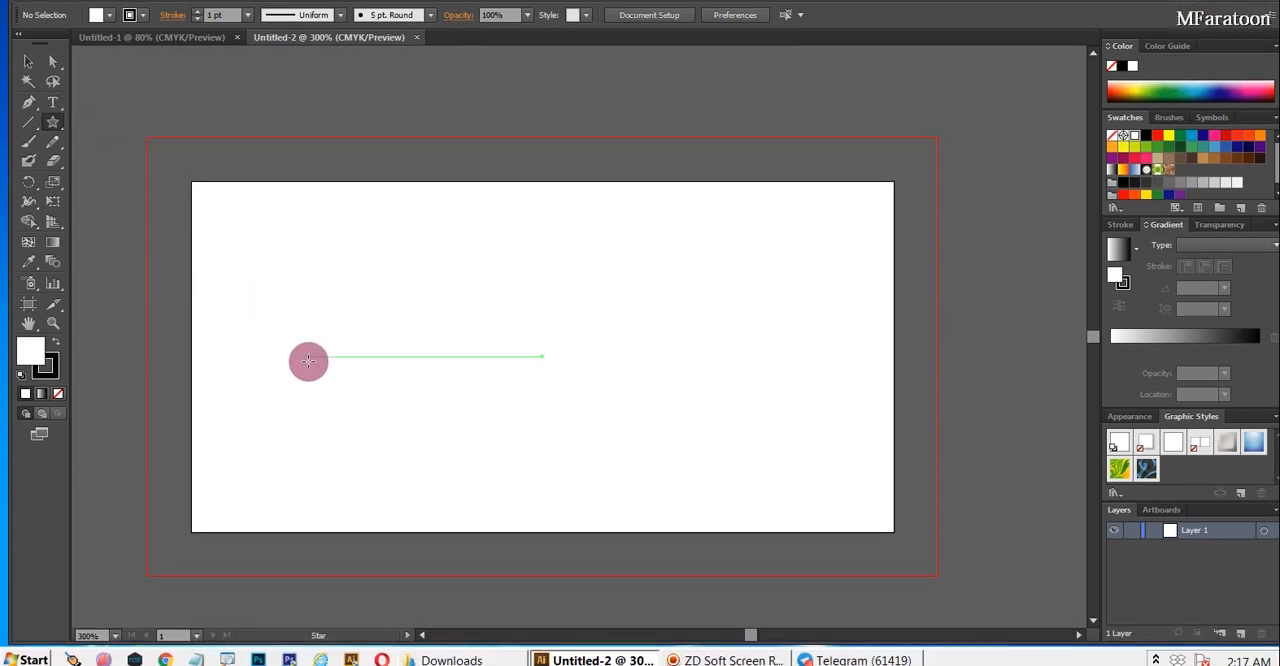
{"action": "left_click", "coordinate": [432, 357]}
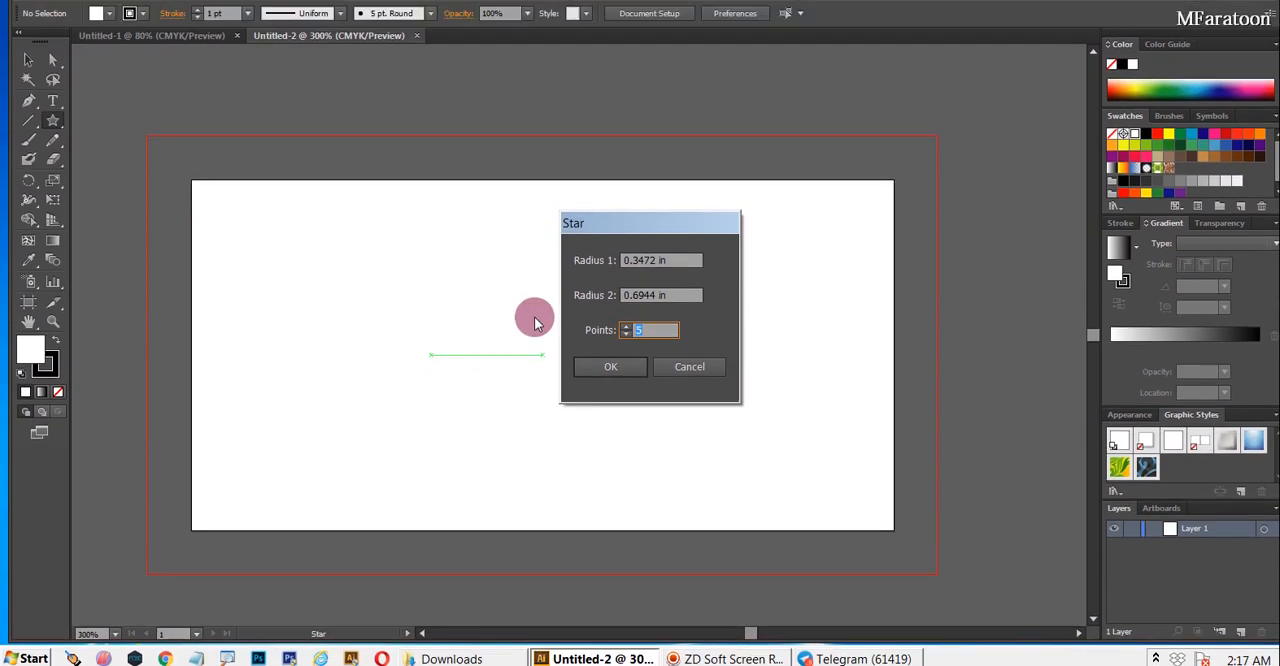
{"action": "left_click", "coordinate": [656, 302]}
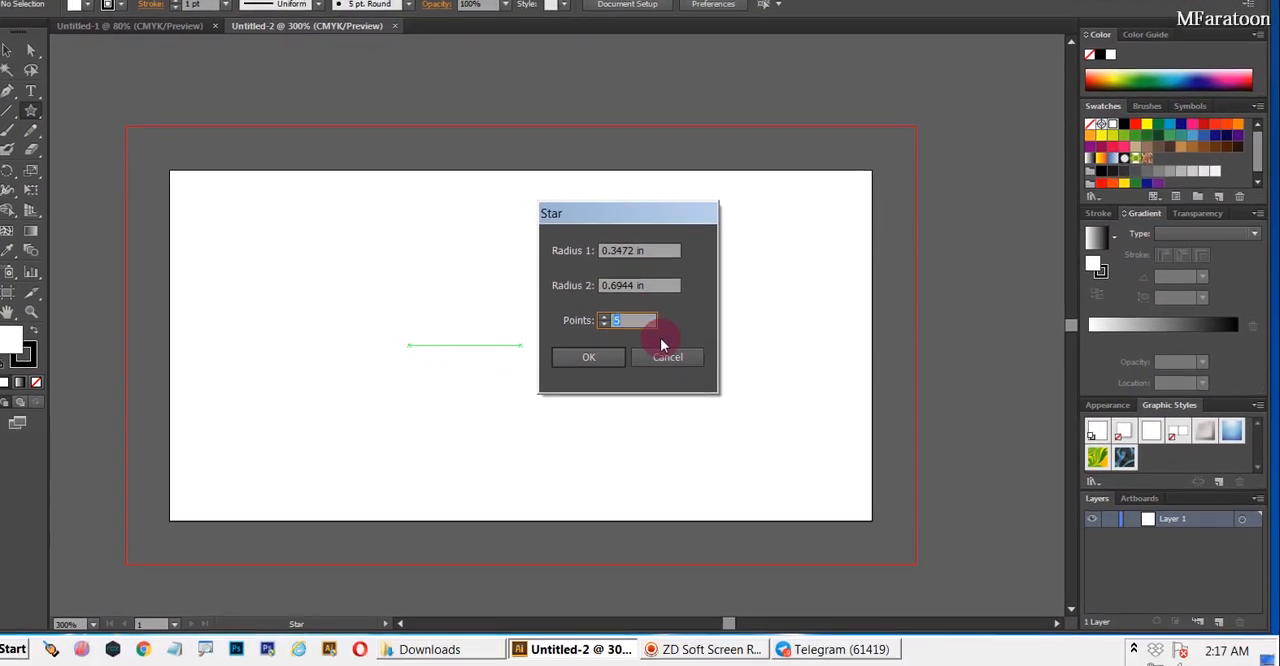
{"action": "type", "text": "10"}
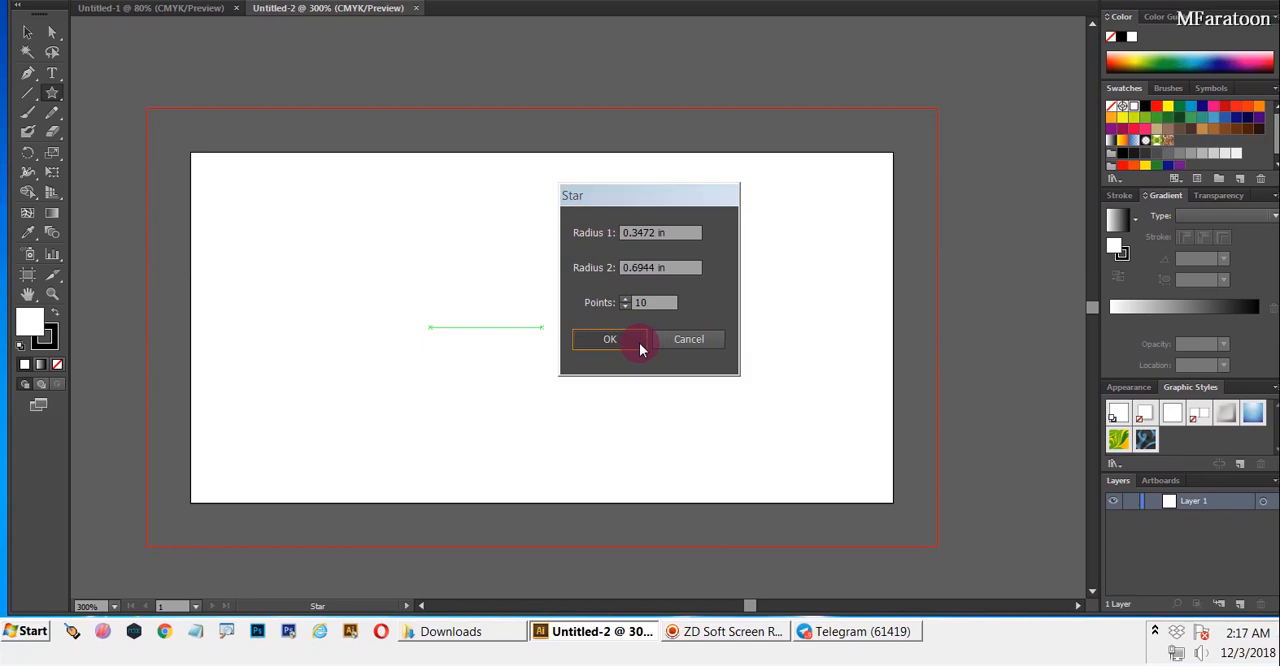
{"action": "left_click", "coordinate": [620, 405]}
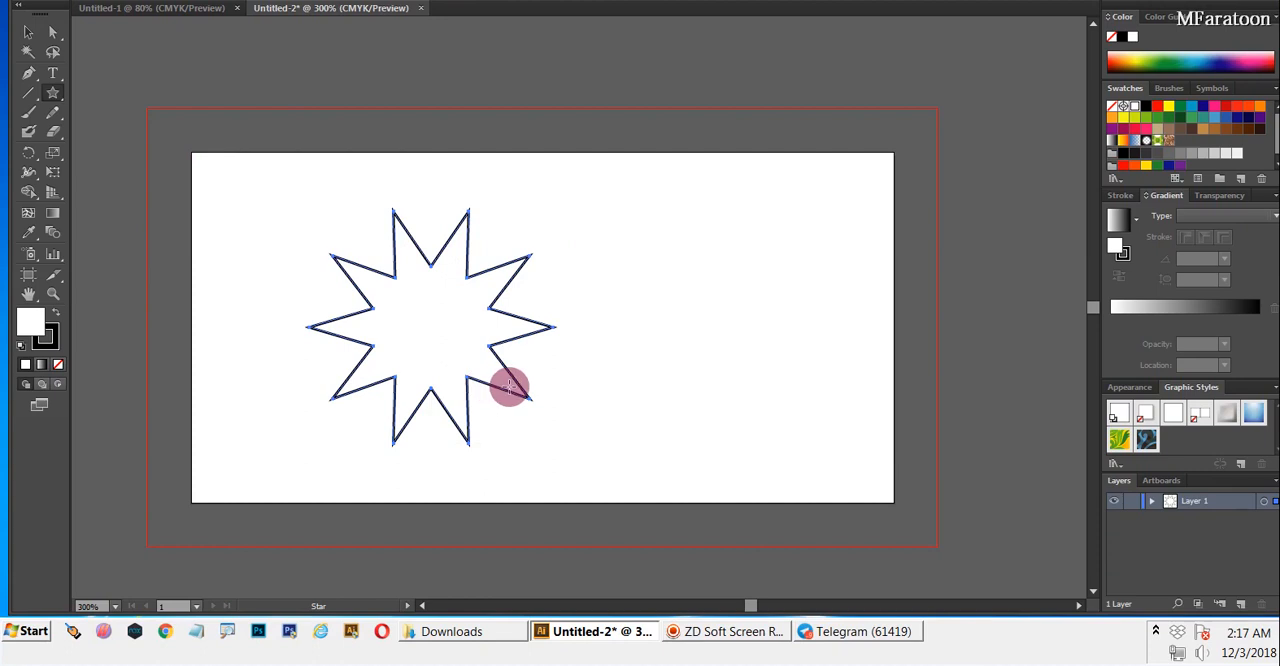
Duplicate the star repeatedly in small upward nudges so the copies overlap the original
{"action": "key", "text": "alt+Up"}
{"action": "key", "text": "alt+Up"}
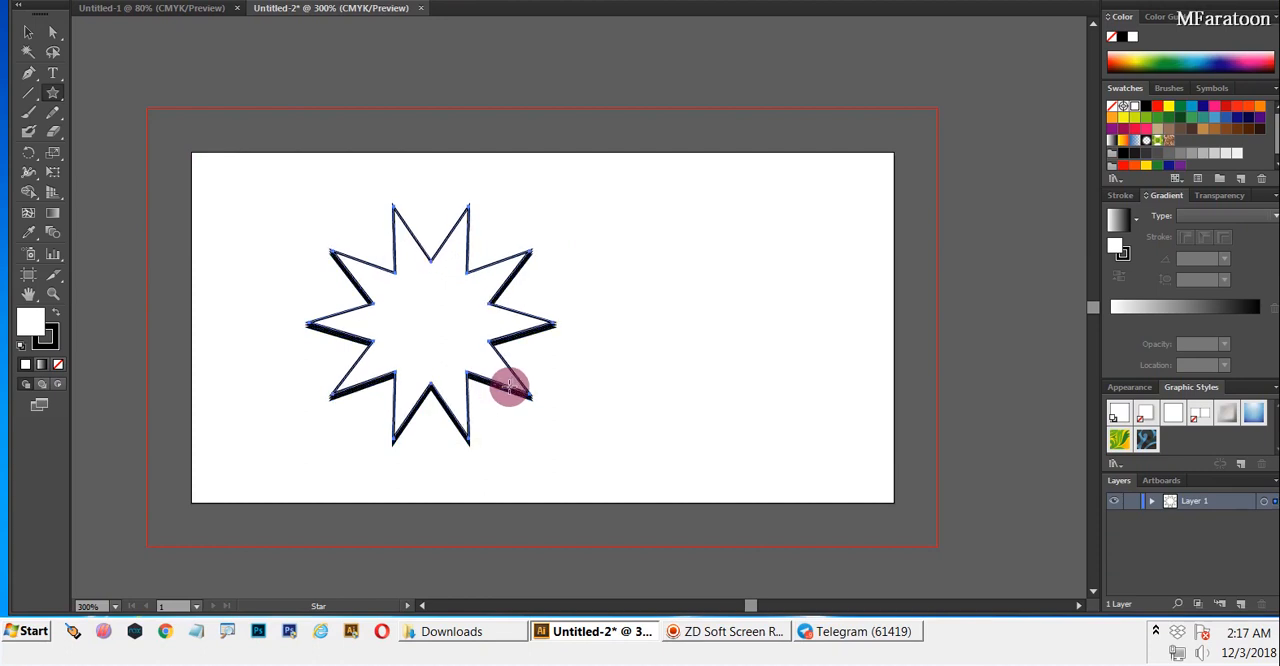
{"action": "key", "text": "ctrl+Down"}
{"action": "key", "text": "ctrl+Down"}
{"action": "key", "text": "ctrl+Down"}
{"action": "key", "text": "Up"}
{"action": "key", "text": "Up"}
{"action": "key", "text": "alt+Up"}
{"action": "key", "text": "alt+Up"}
{"action": "key", "text": "alt+Up"}
{"action": "key", "text": "alt+Up"}
{"action": "key", "text": "alt+Up"}
{"action": "key", "text": "alt+Up"}
{"action": "key", "text": "alt+Up"}
{"action": "key", "text": "alt+Up"}
{"action": "key", "text": "alt+Up"}
{"action": "key", "text": "alt+Up"}
{"action": "key", "text": "alt+Up"}
{"action": "key", "text": "alt+Up"}
{"action": "key", "text": "alt+Up"}
{"action": "key", "text": "alt+Up"}
{"action": "key", "text": "alt+Up"}
{"action": "key", "text": "alt+Up"}
{"action": "key", "text": "alt+Up"}
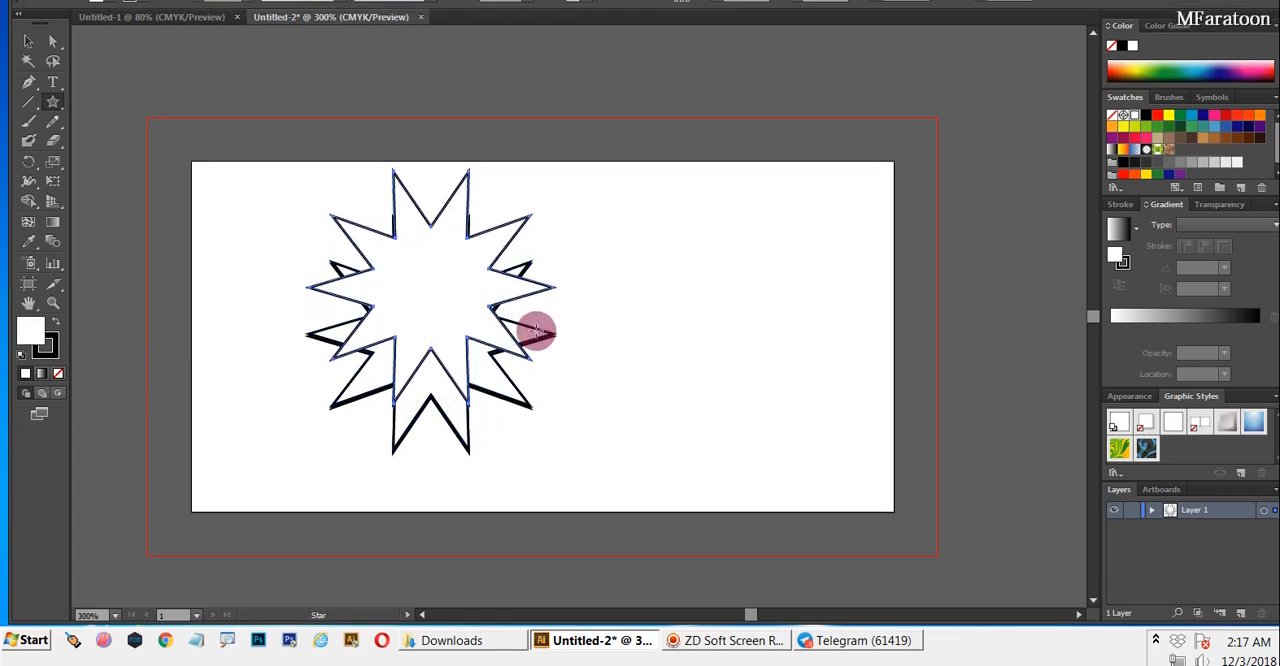
Create another 10-point star with radii of 0.3472 in and 0.6944 in on the right half and fill it yellow
{"action": "left_click", "coordinate": [639, 297]}
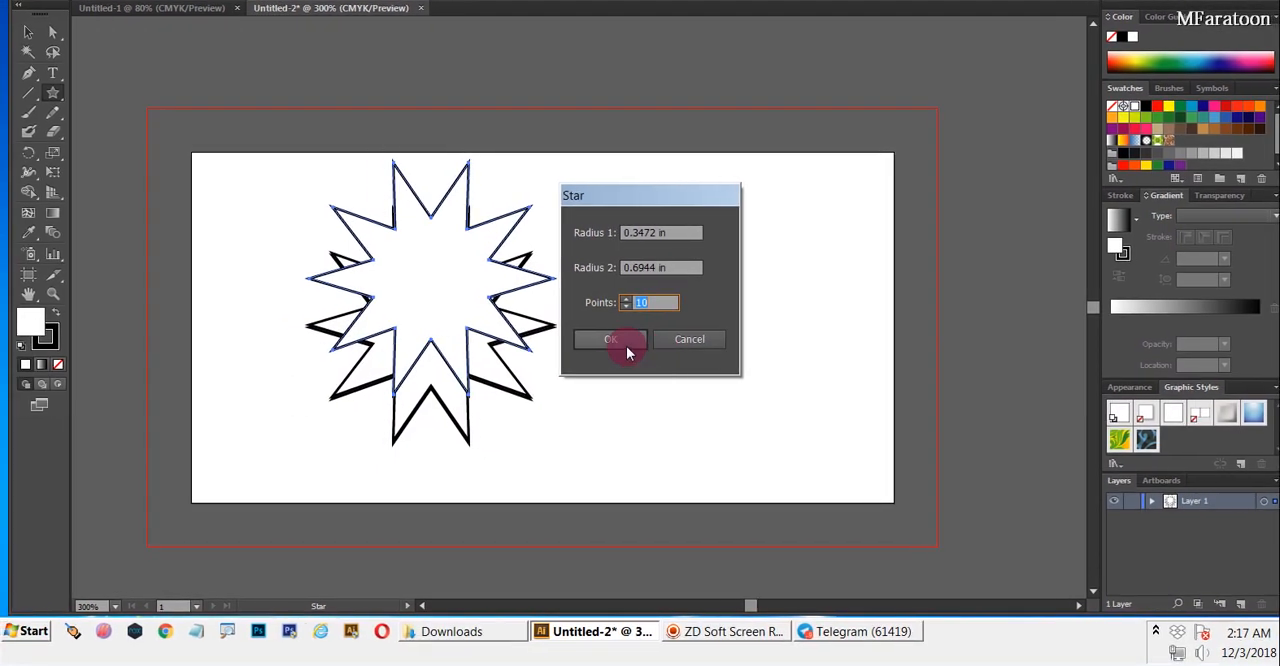
{"action": "left_click", "coordinate": [624, 344]}
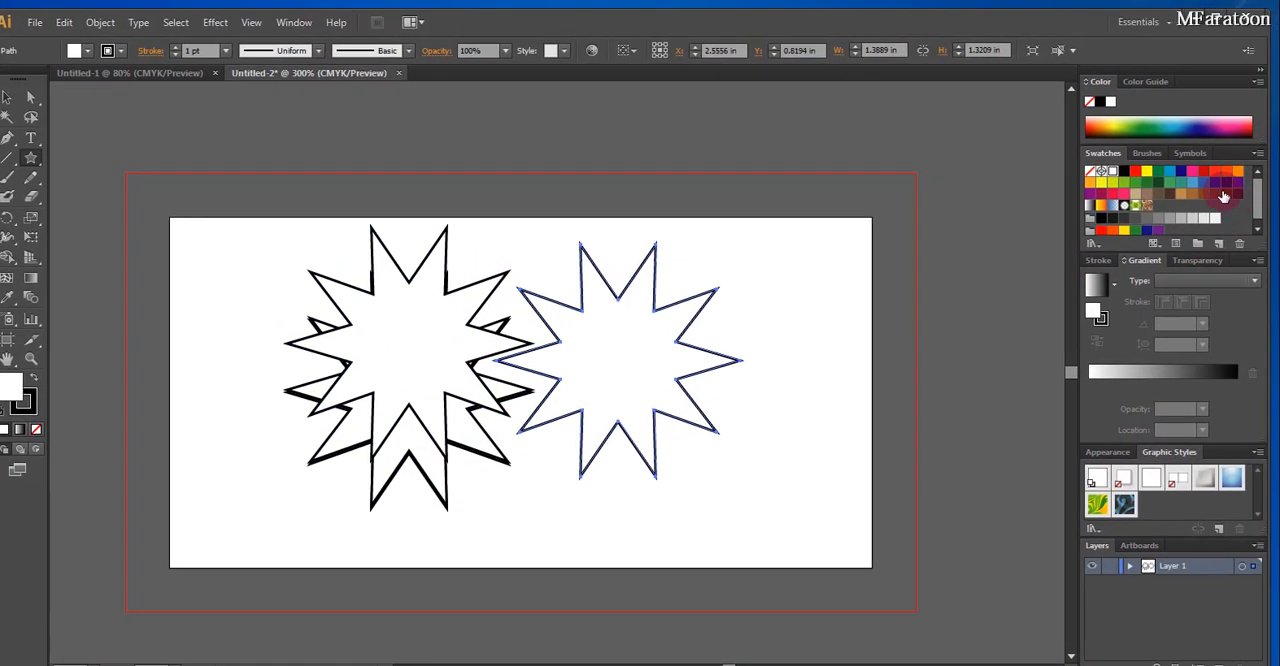
{"action": "left_click", "coordinate": [1149, 175]}
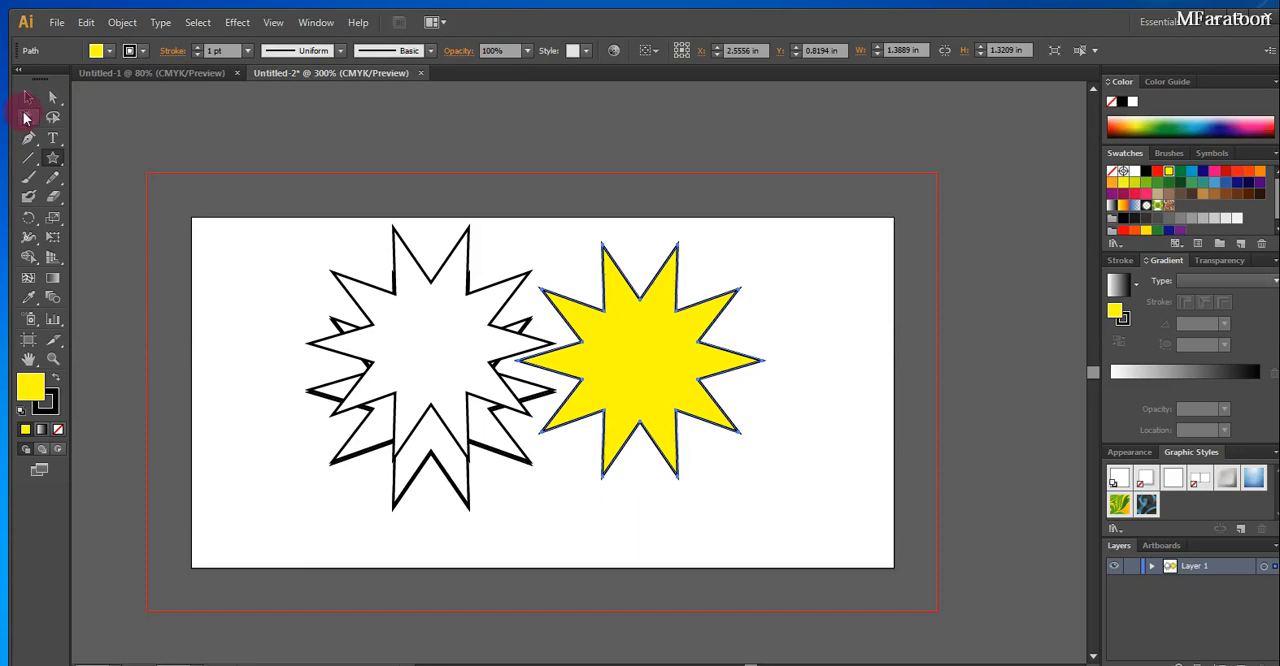
Fill the topmost star of the overlapping stack with dark blue
{"action": "left_click", "coordinate": [85, 68]}
{"action": "left_click", "coordinate": [437, 317]}
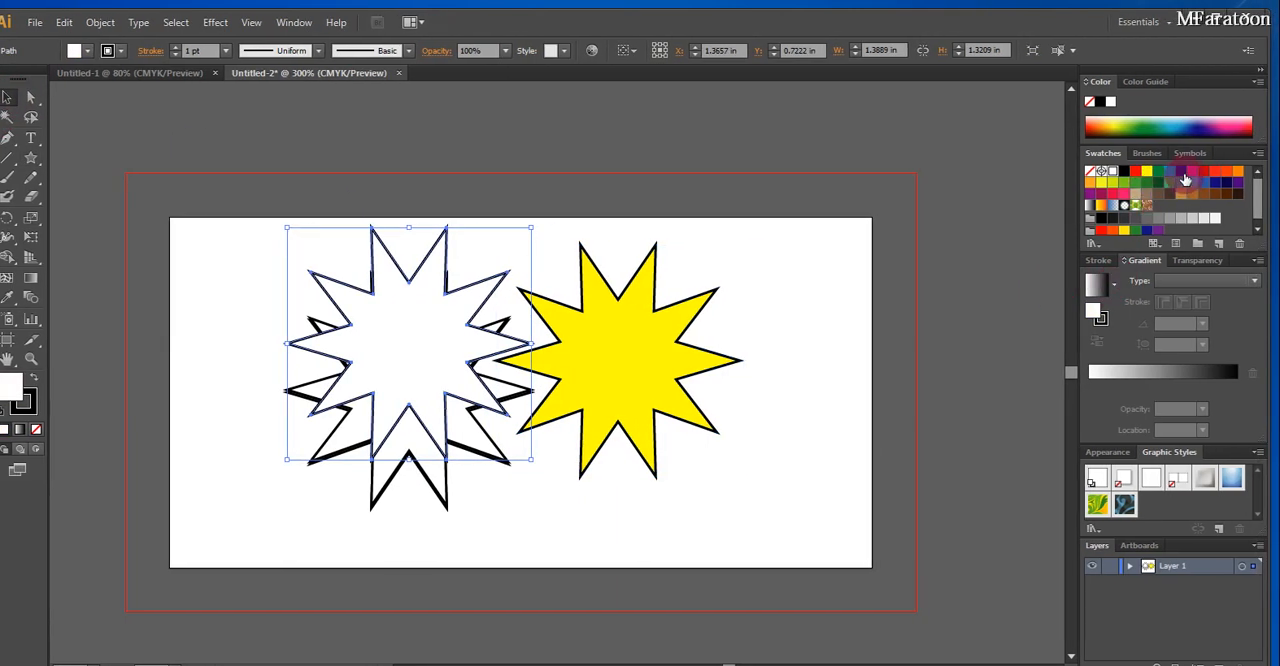
{"action": "left_click", "coordinate": [1185, 179]}
Fill the star beneath the blue one with dark brown and move the blue star to the artboard's left side
{"action": "left_click", "coordinate": [402, 443]}
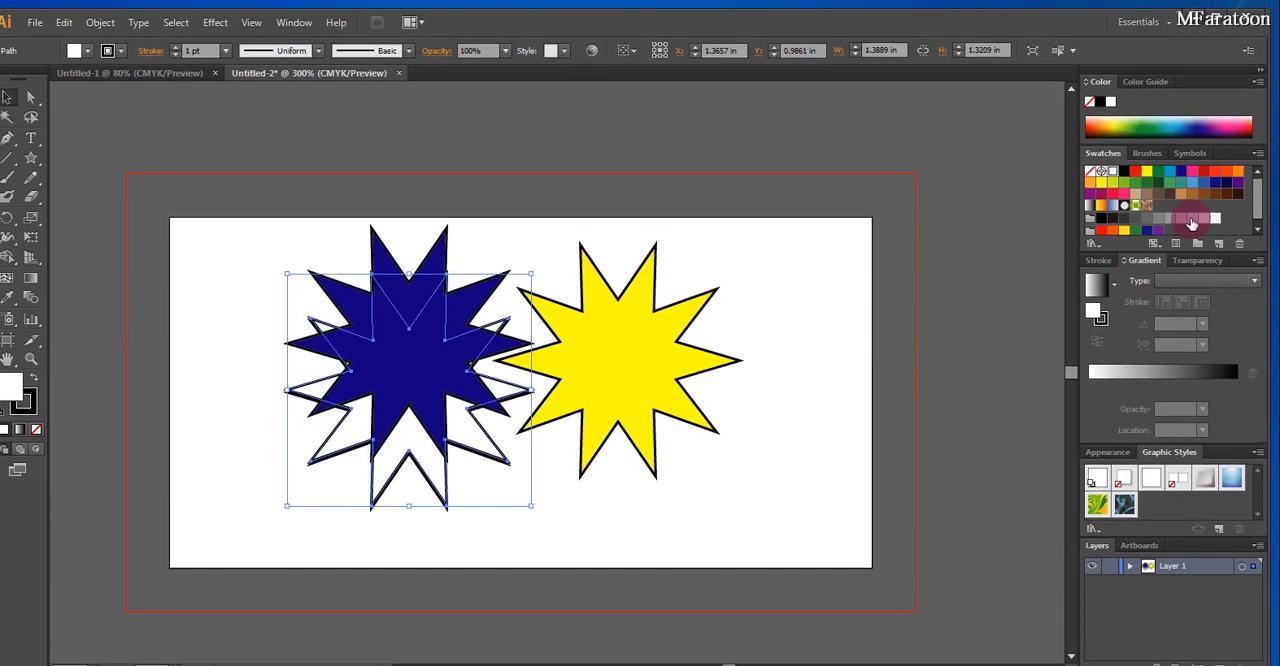
{"action": "left_click", "coordinate": [1191, 129]}
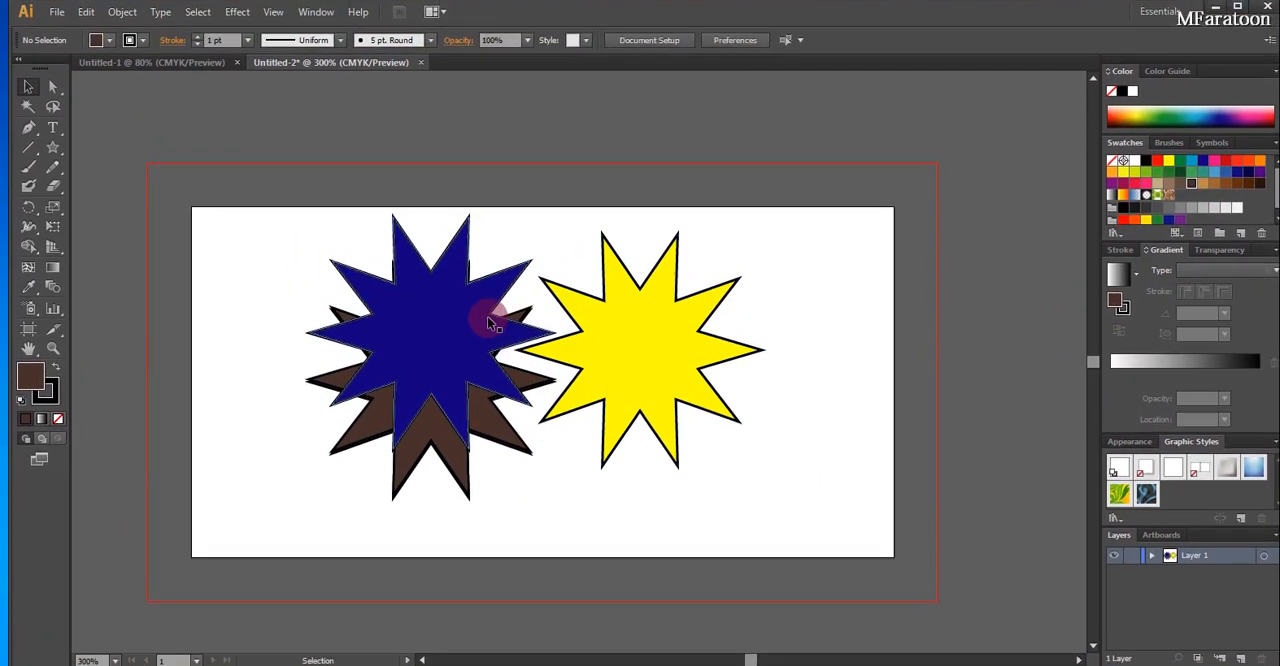
{"action": "left_click_drag", "start_coordinate": [471, 259], "coordinate": [337, 252]}
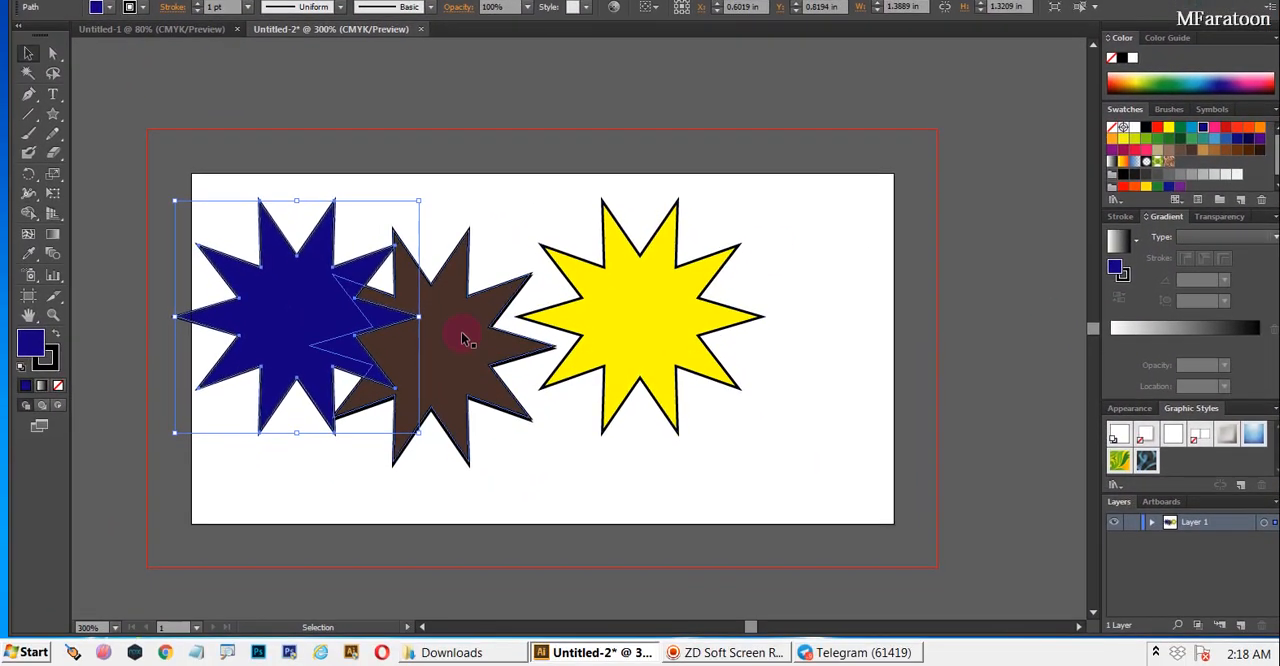
{"action": "left_click_drag", "start_coordinate": [451, 377], "coordinate": [485, 377]}
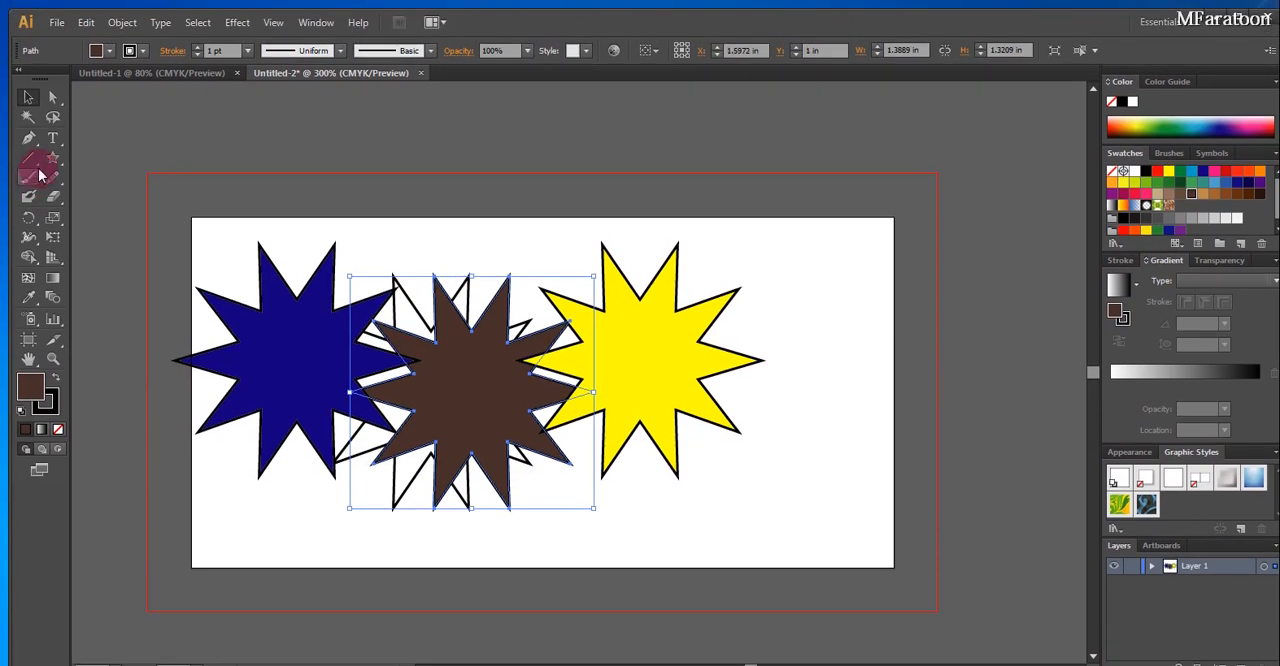
{"action": "left_click", "coordinate": [53, 138]}
{"action": "left_click", "coordinate": [581, 455]}
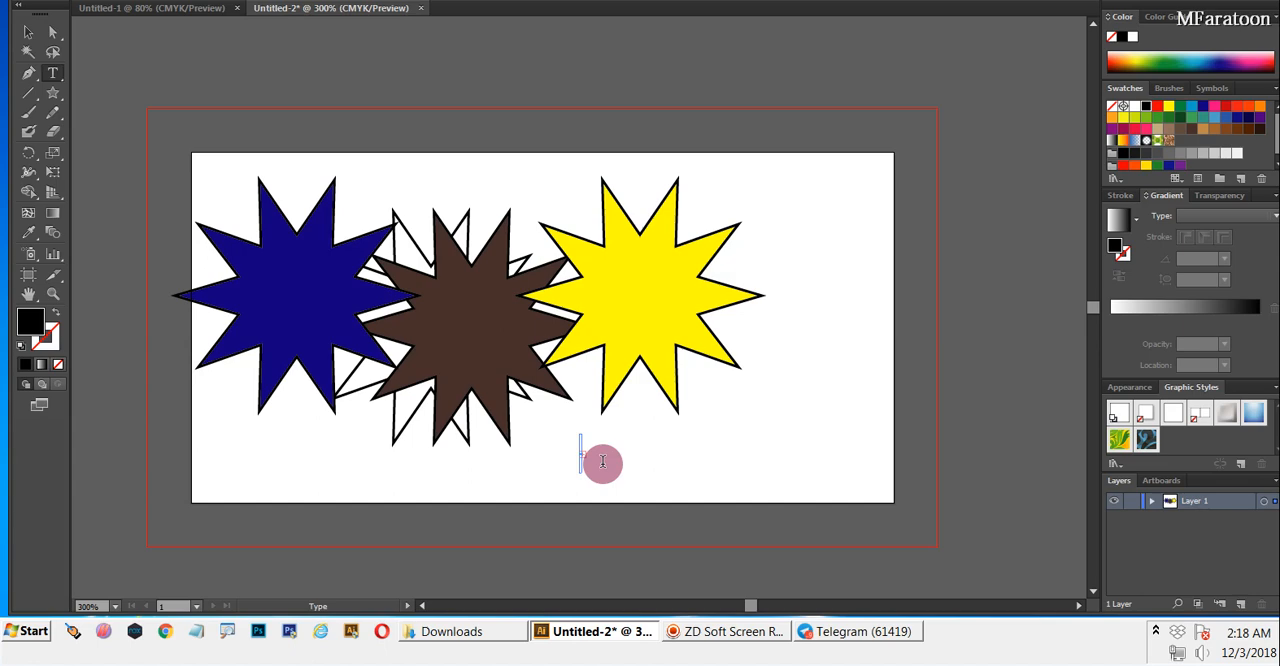
{"action": "key", "text": "ctrl+z"}
{"action": "key", "text": "ctrl+z"}
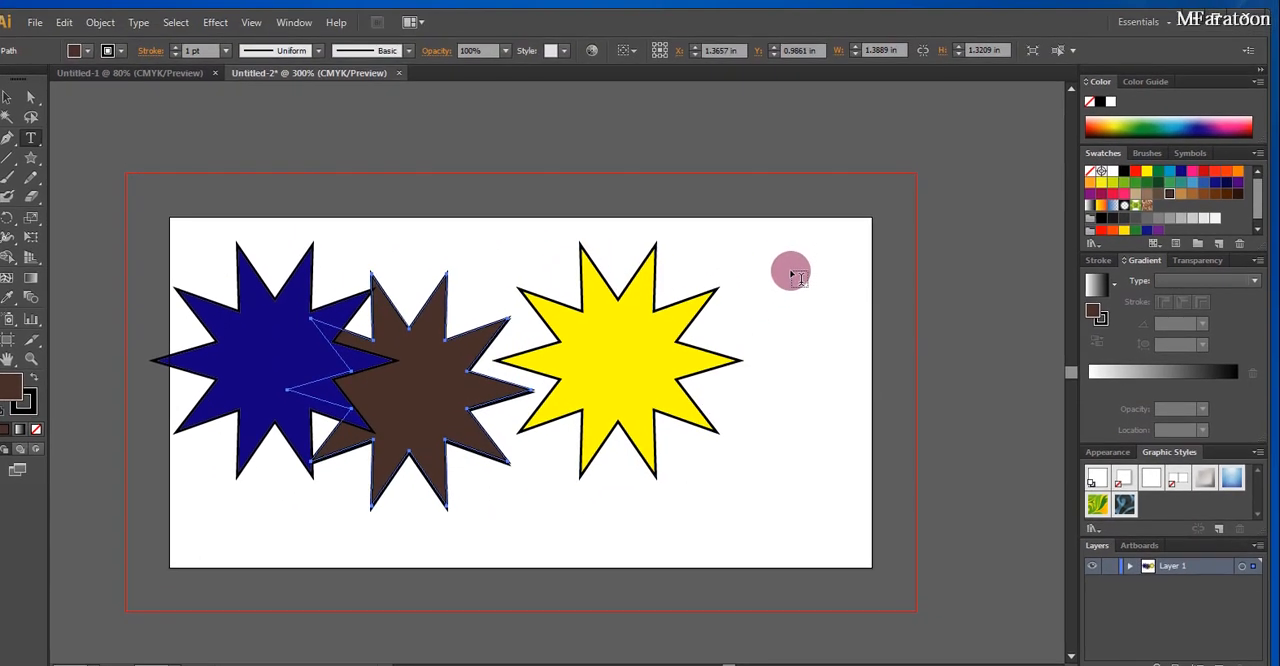
Add the text MFARATOON and move it to the lower-right area of the artboard
{"action": "left_click", "coordinate": [791, 276]}
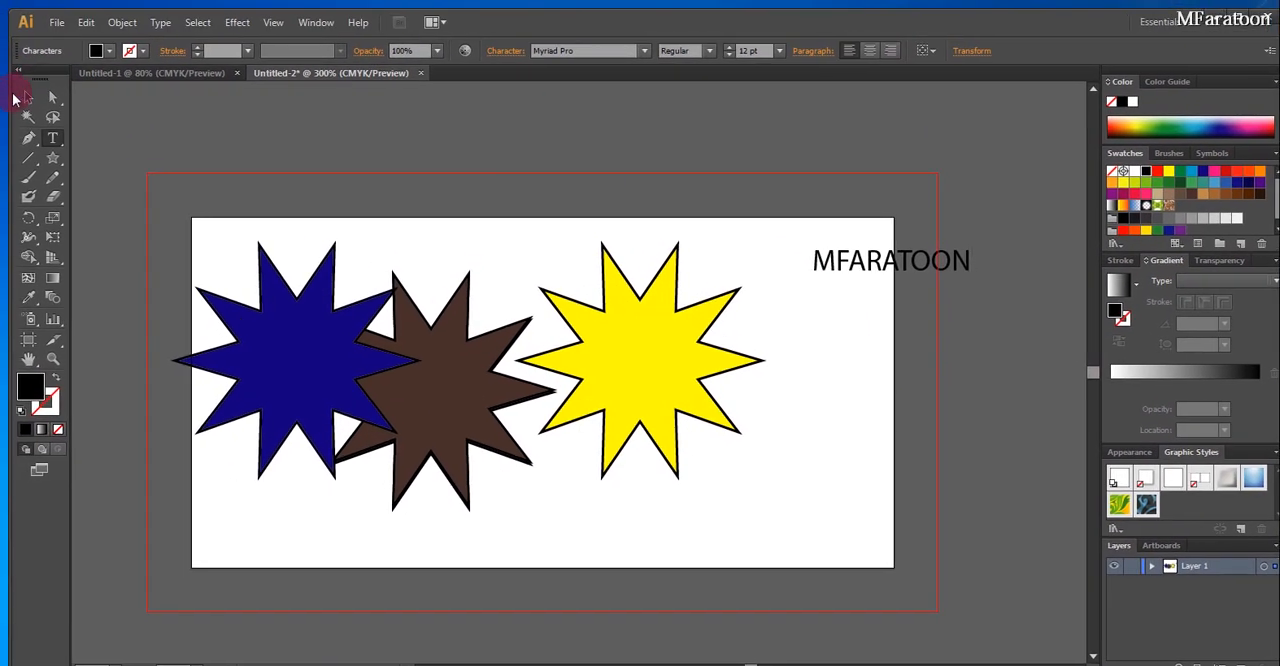
{"action": "left_click", "coordinate": [7, 96]}
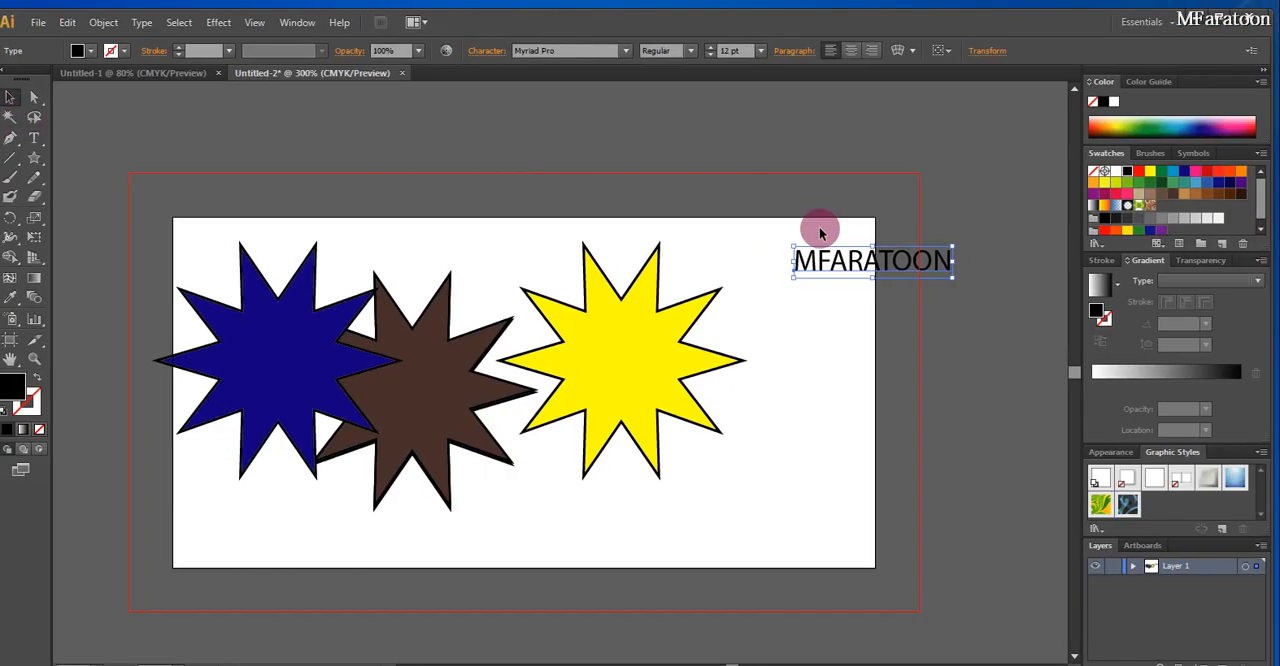
{"action": "left_click_drag", "start_coordinate": [820, 233], "coordinate": [733, 508]}
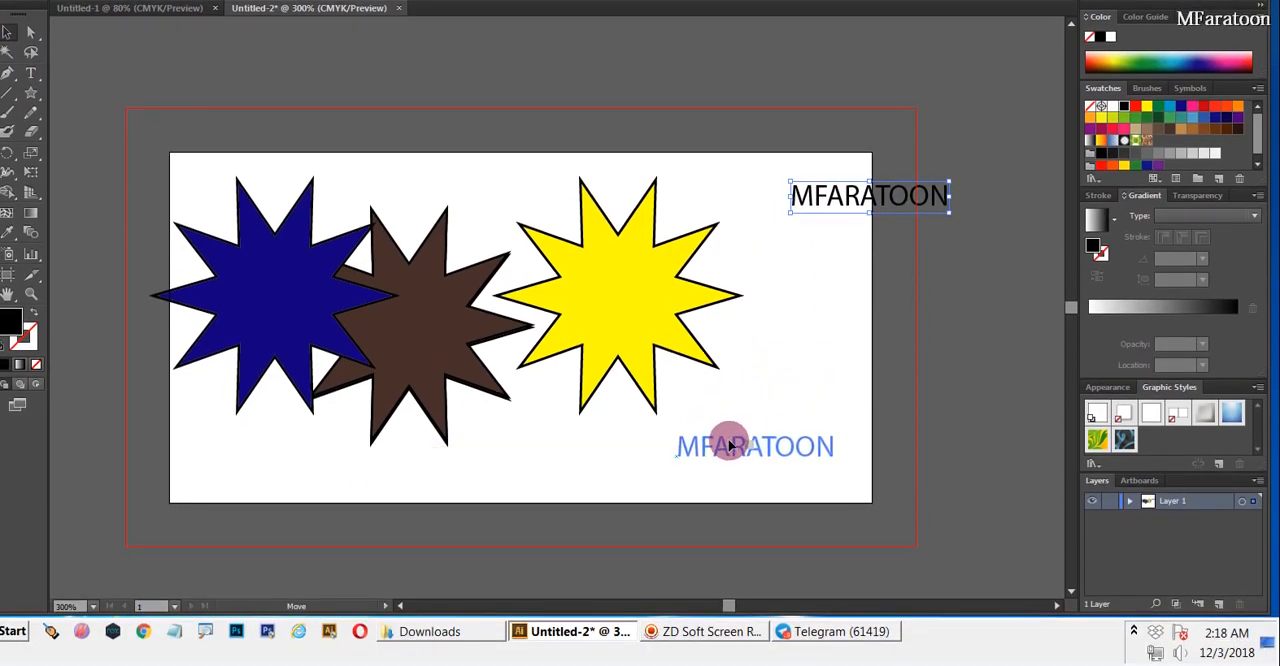
{"action": "left_click_drag", "start_coordinate": [730, 445], "coordinate": [730, 443]}
Review the available fonts for the MFARATOON text without changing its font
{"action": "right_click", "coordinate": [730, 440]}
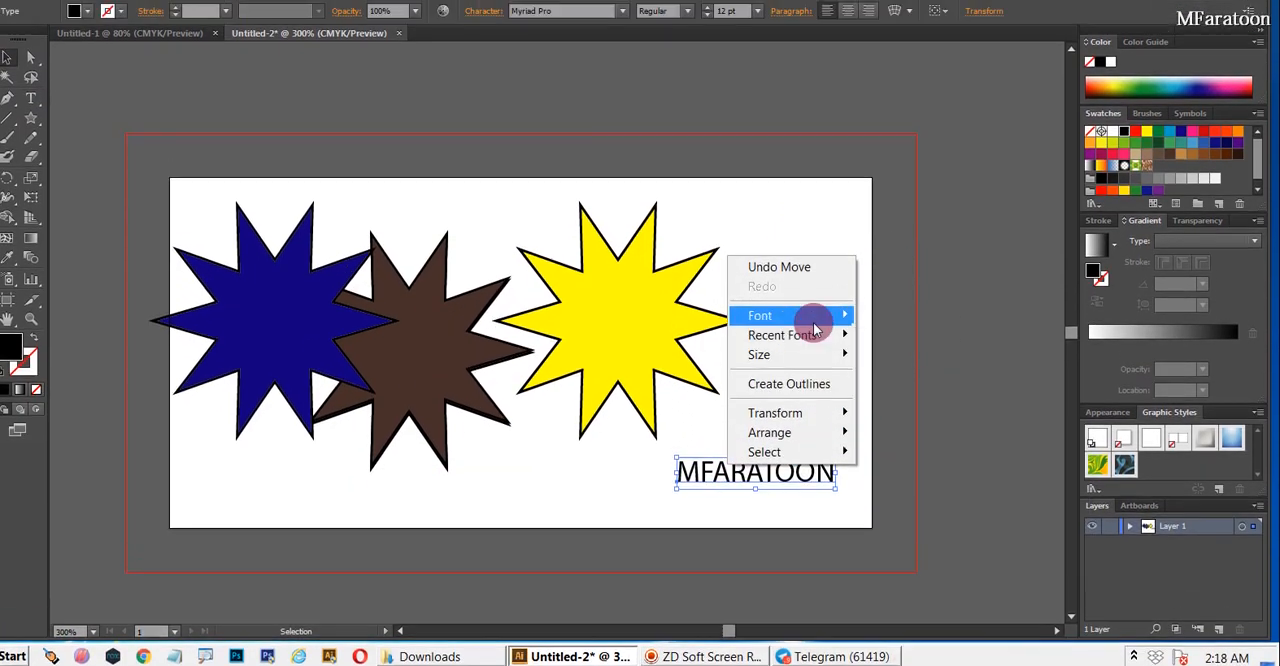
{"action": "mouse_move", "coordinate": [815, 318]}
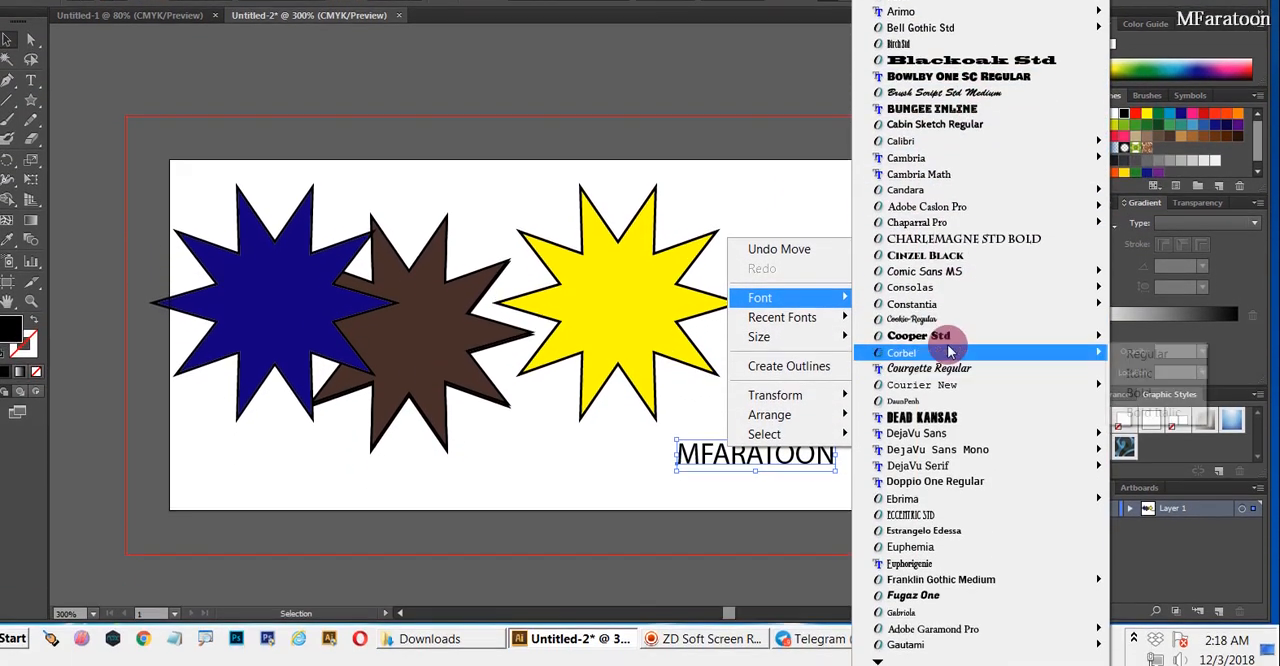
{"action": "mouse_move", "coordinate": [963, 157]}
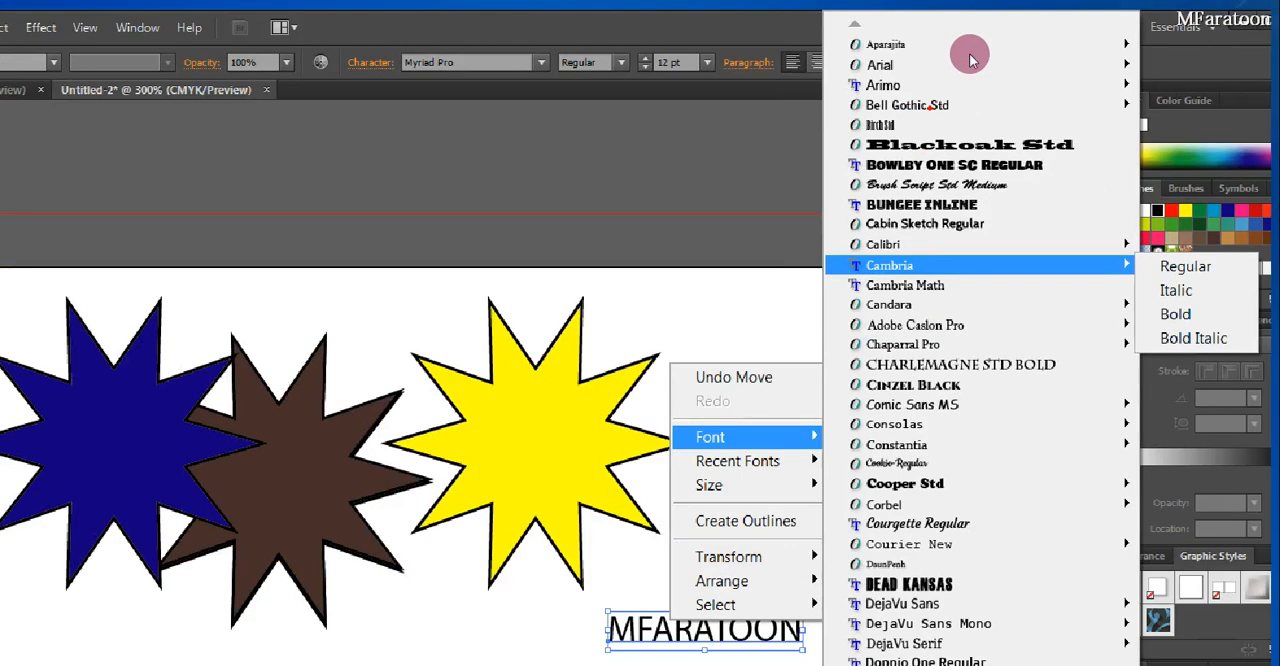
{"action": "key", "text": "Escape"}
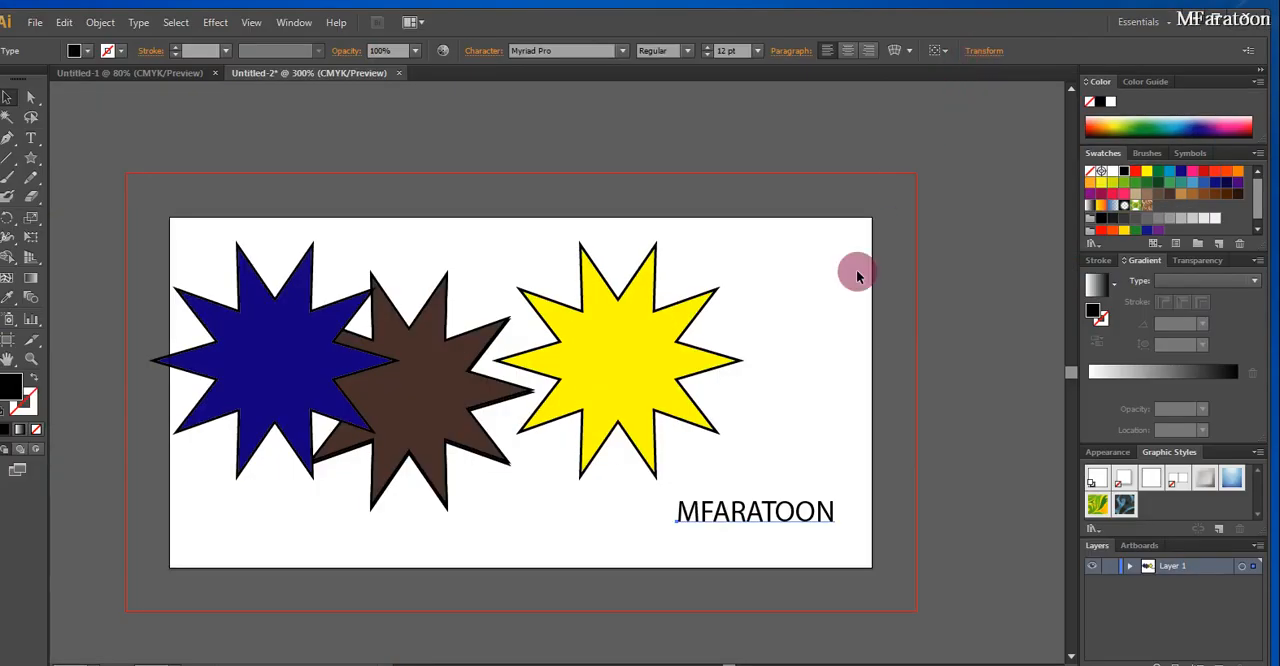
Change the font of the MFARATOON text to Dead Kansas
{"action": "right_click", "coordinate": [772, 452]}
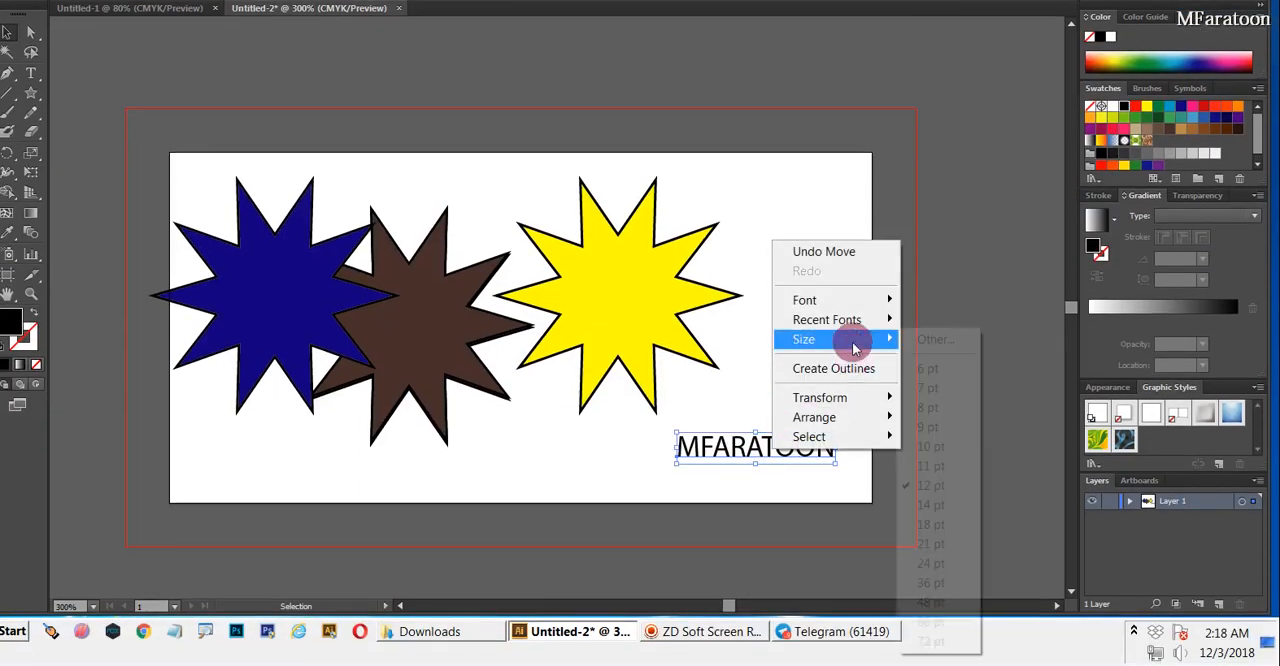
{"action": "mouse_move", "coordinate": [845, 302]}
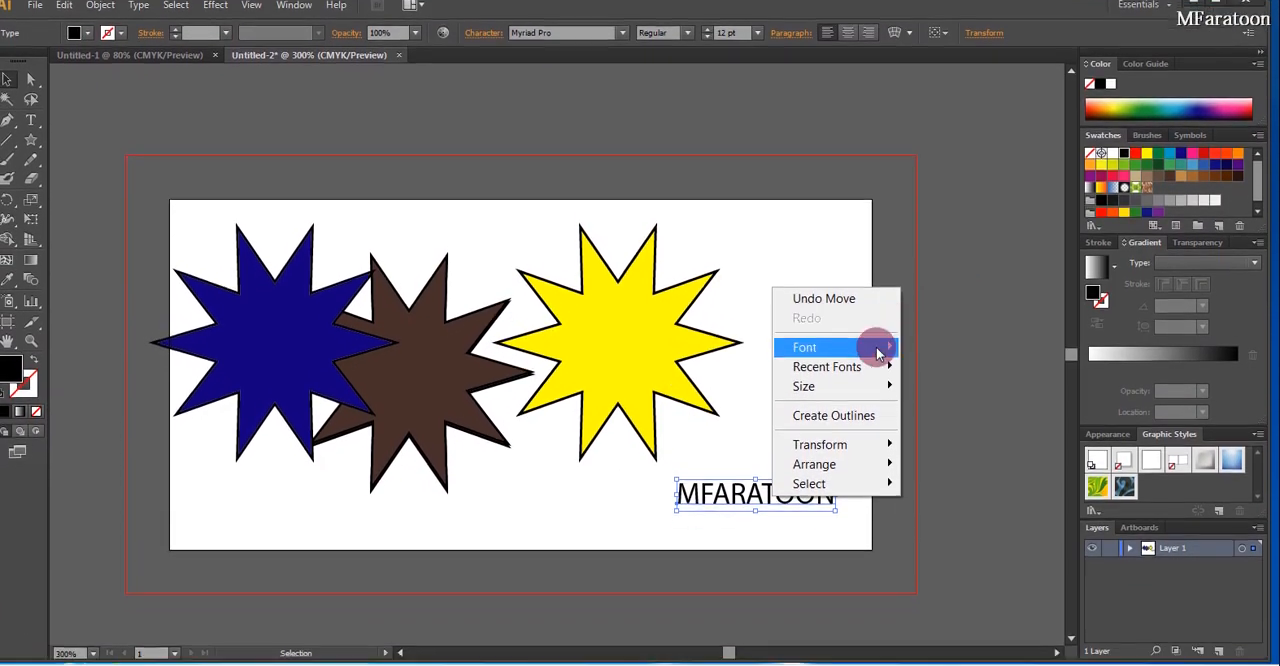
{"action": "mouse_move", "coordinate": [878, 350]}
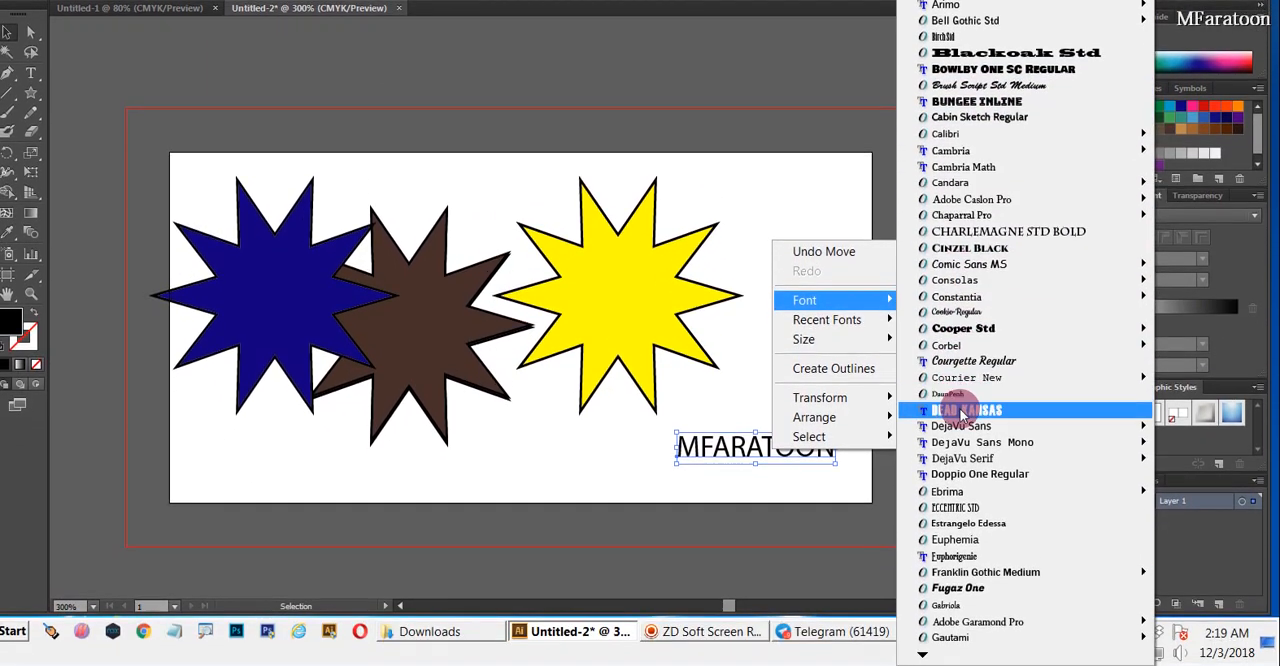
{"action": "left_click", "coordinate": [955, 475]}
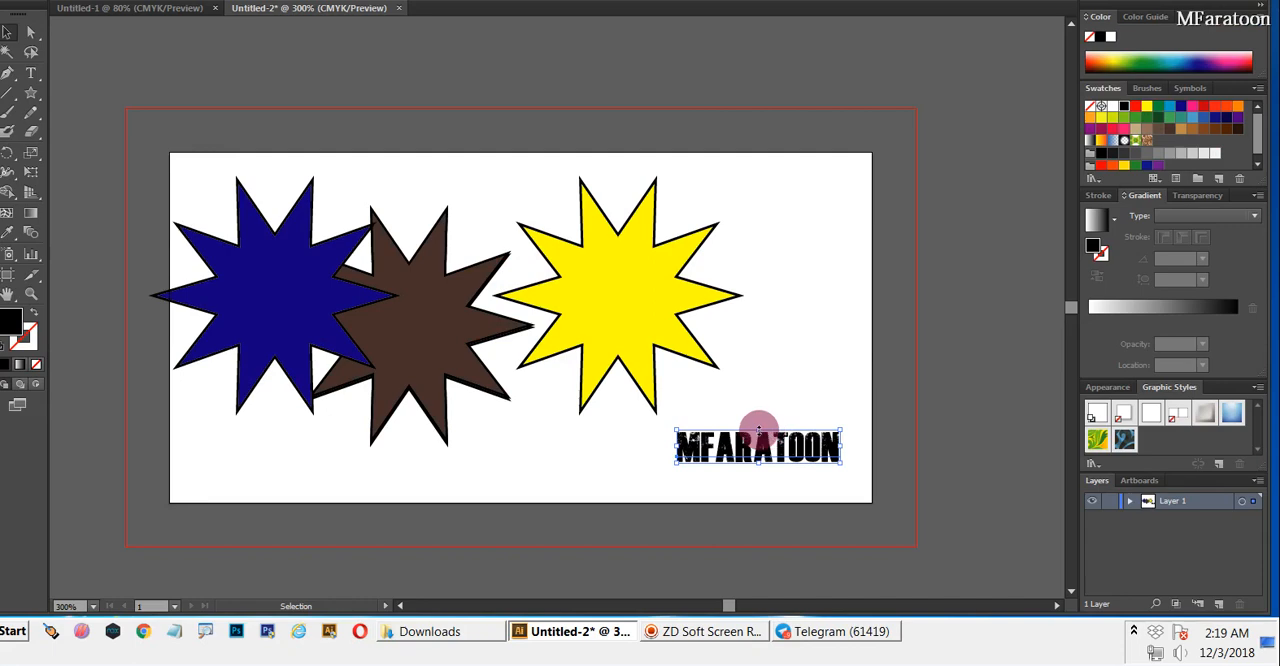
Stretch the MFARATOON text taller, to about 46 pt, and move it to the artboard's lower-right corner
{"action": "left_click_drag", "start_coordinate": [759, 432], "coordinate": [760, 338]}
{"action": "left_click_drag", "start_coordinate": [678, 399], "coordinate": [668, 448]}
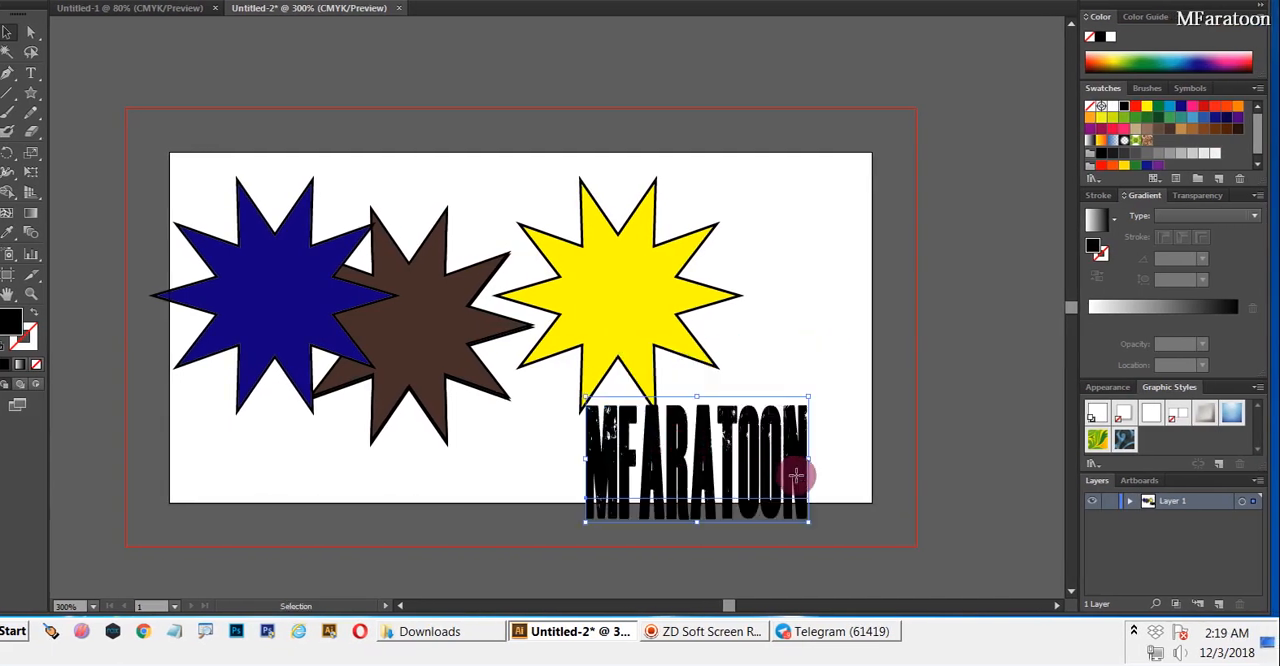
{"action": "left_click", "coordinate": [889, 332]}
{"action": "left_click_drag", "start_coordinate": [784, 454], "coordinate": [866, 420]}
{"action": "double_click", "coordinate": [756, 429]}
{"action": "right_click", "coordinate": [750, 424]}
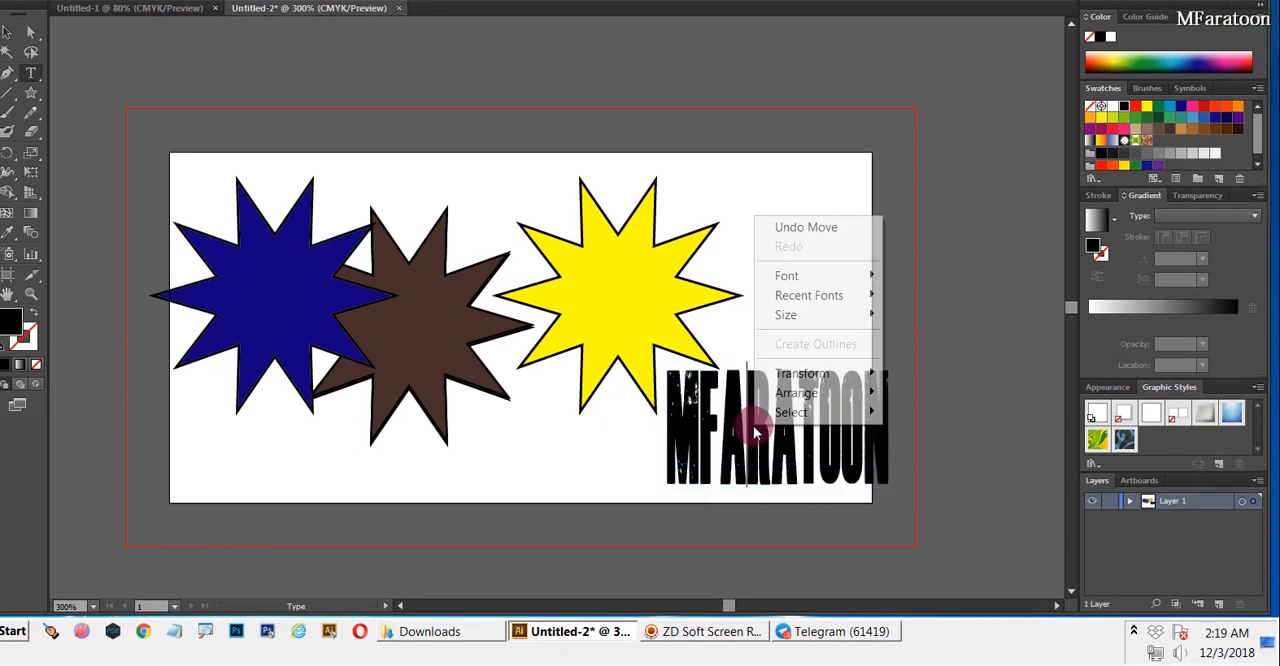
{"action": "double_click", "coordinate": [770, 451]}
{"action": "right_click", "coordinate": [768, 447]}
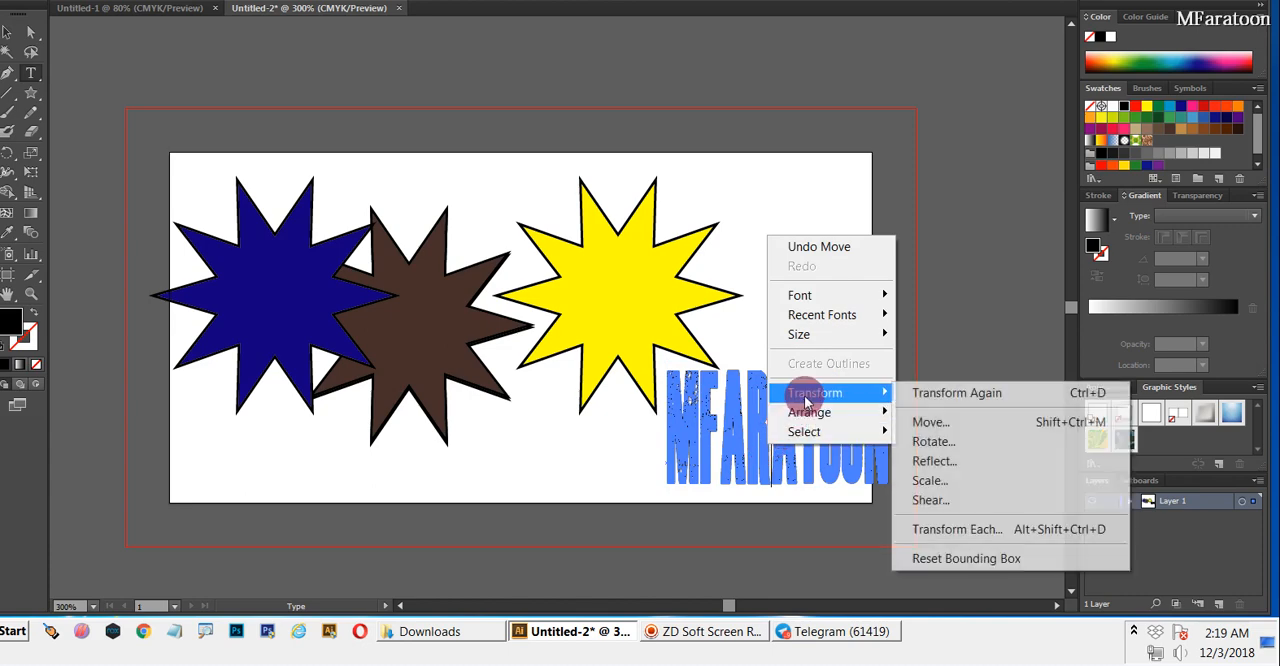
{"action": "mouse_move", "coordinate": [810, 412]}
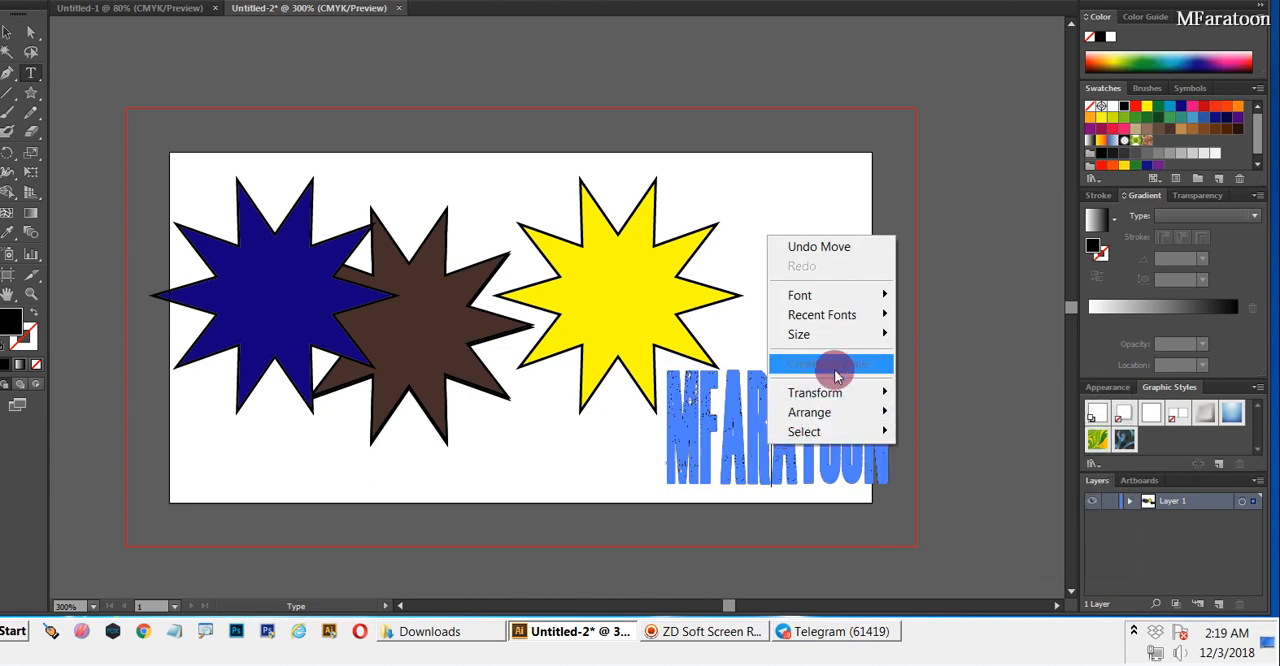
{"action": "left_click", "coordinate": [836, 374]}
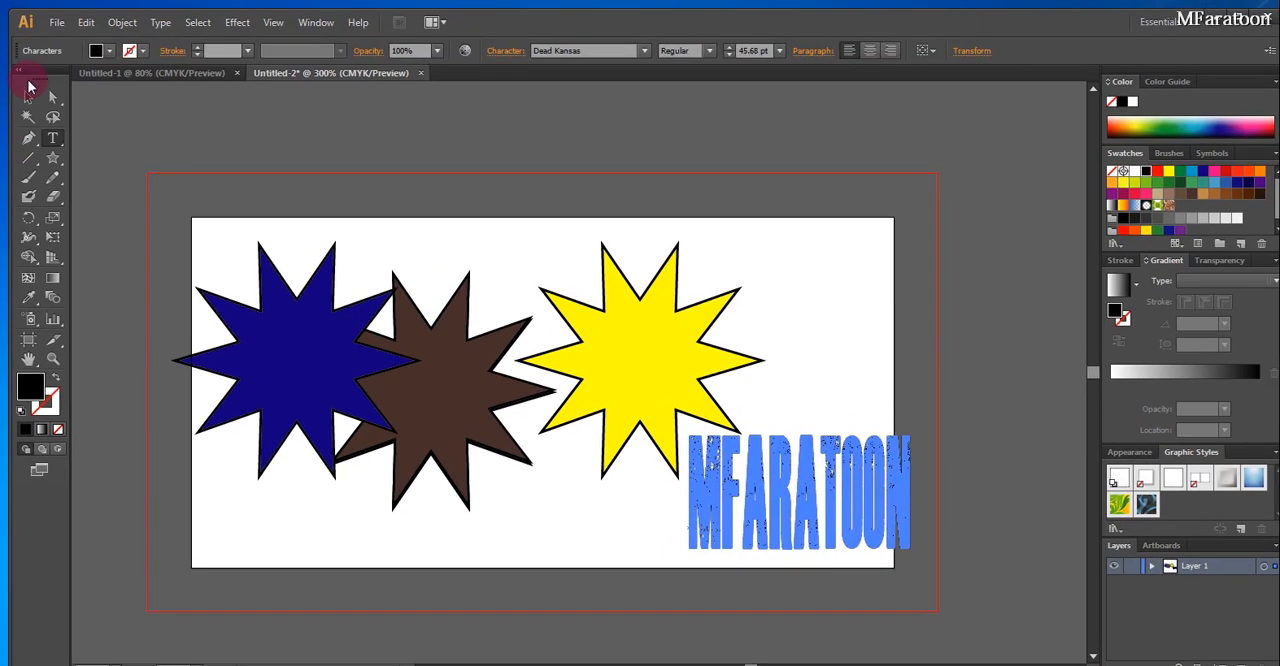
Convert the MFARATOON text object to outlines
{"action": "left_click", "coordinate": [29, 32]}
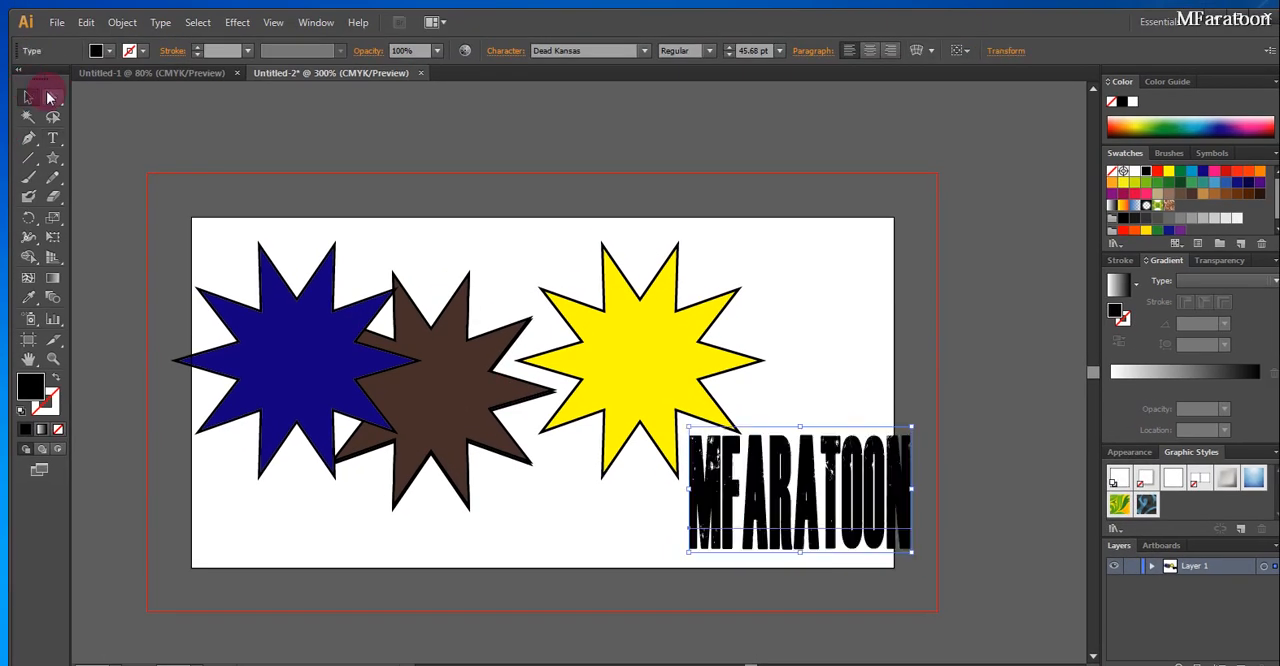
{"action": "right_click", "coordinate": [836, 468]}
{"action": "left_click", "coordinate": [862, 603]}
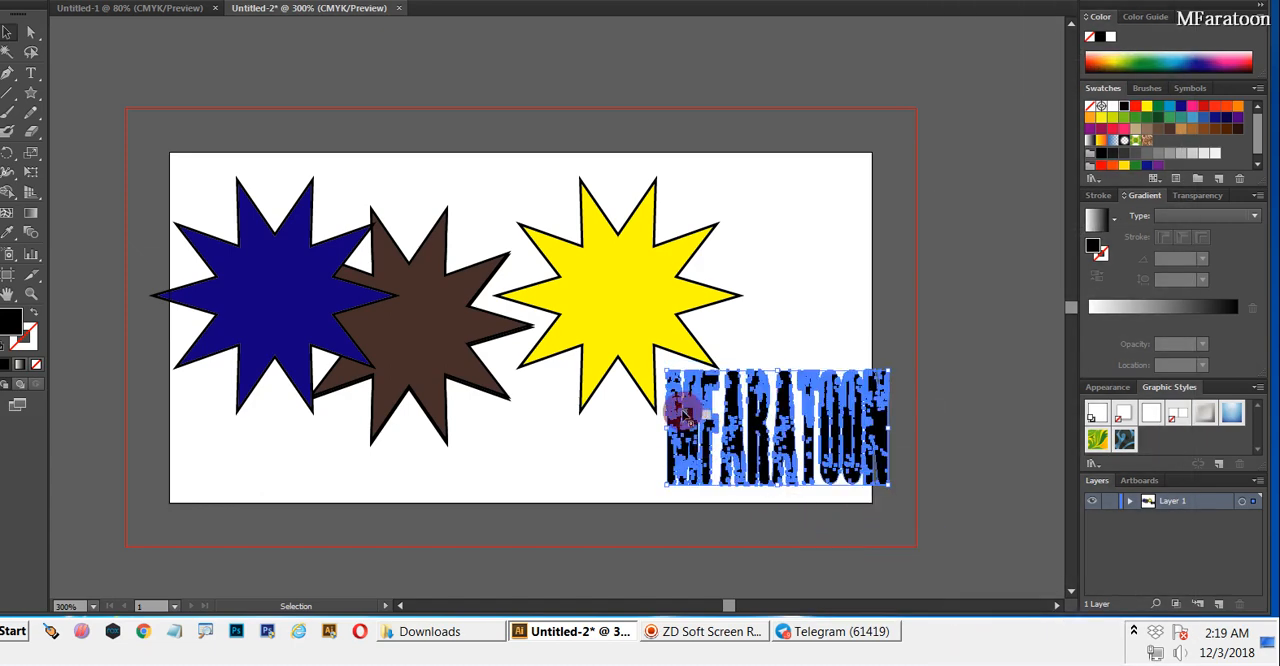
{"action": "left_click", "coordinate": [617, 434]}
{"action": "left_click", "coordinate": [671, 476]}
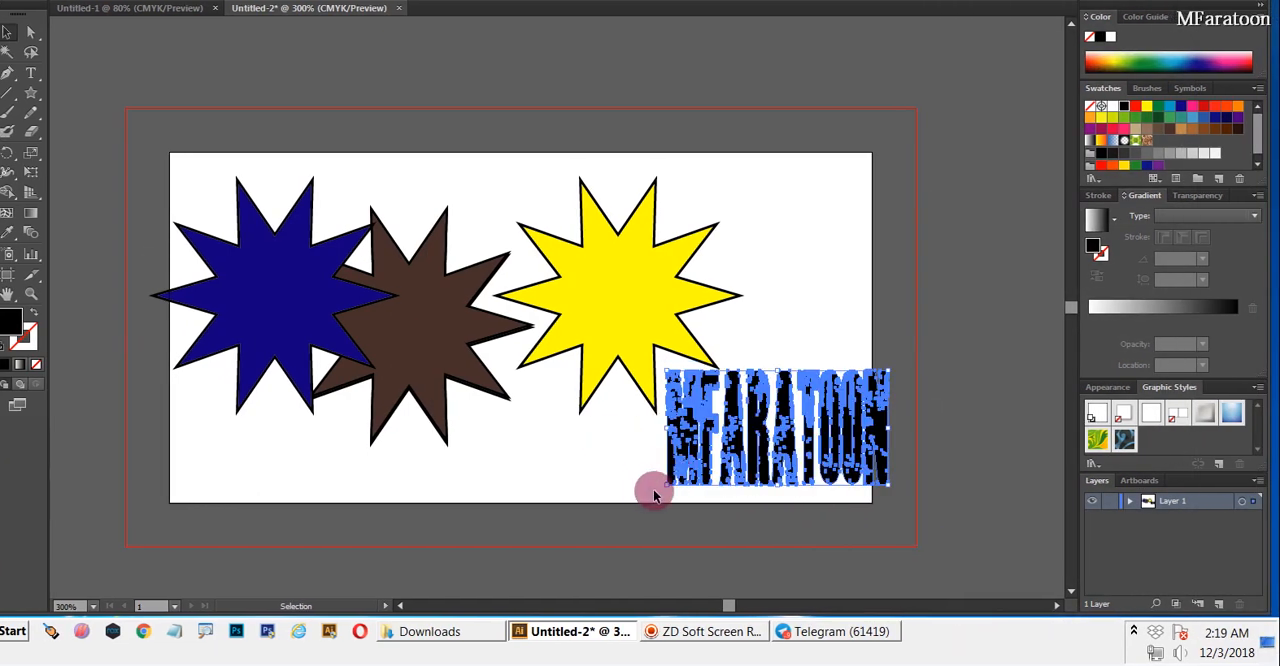
{"action": "left_click", "coordinate": [655, 487]}
{"action": "left_click", "coordinate": [675, 482]}
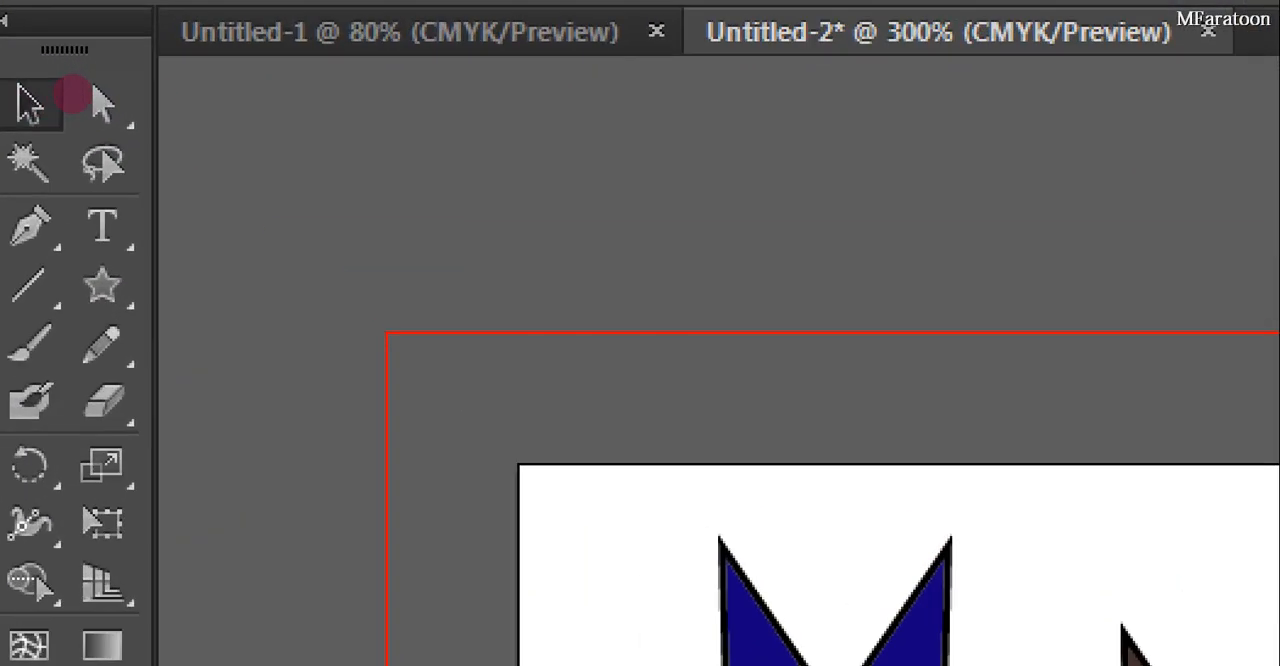
Fill only the outlined letter M with the orange swatch C=0 M=50 Y=100 K=0
{"action": "left_click", "coordinate": [103, 103]}
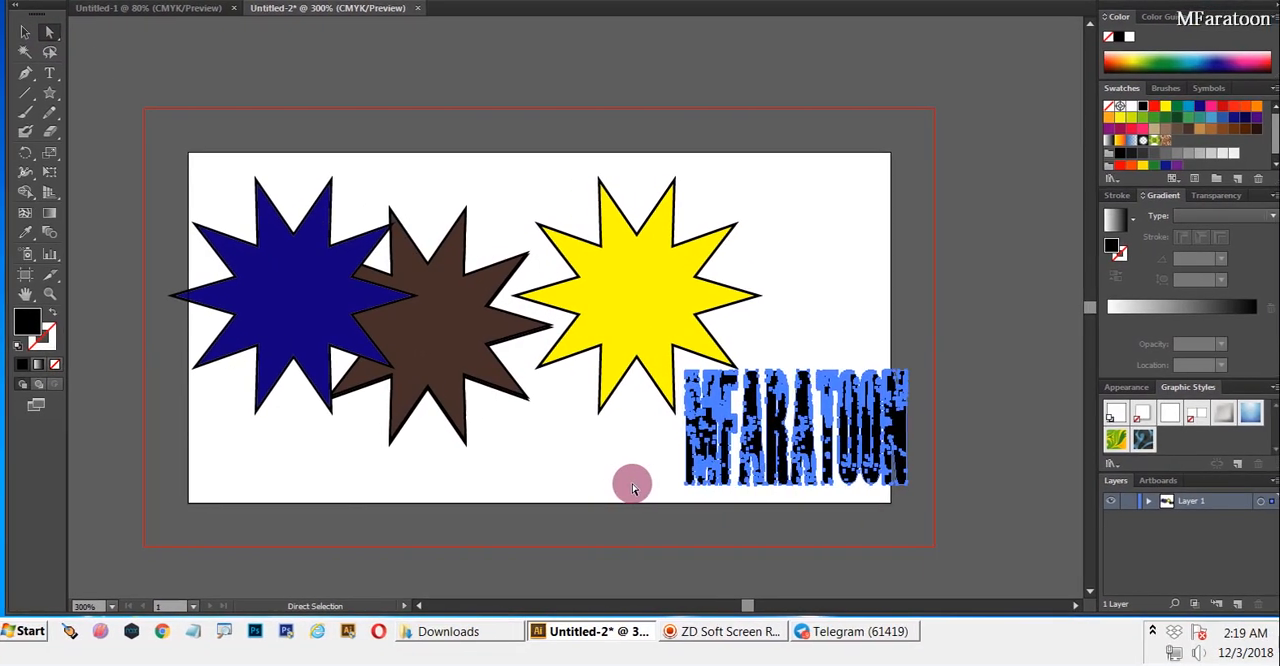
{"action": "left_click", "coordinate": [689, 476]}
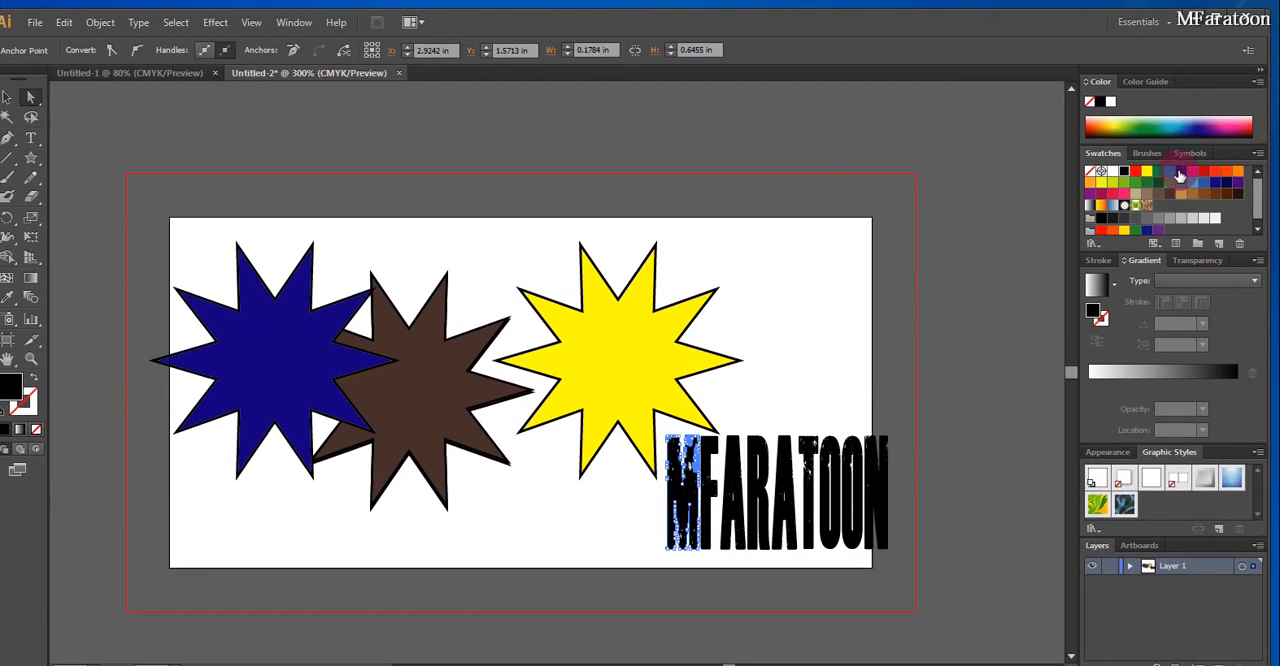
{"action": "left_click", "coordinate": [1179, 172]}
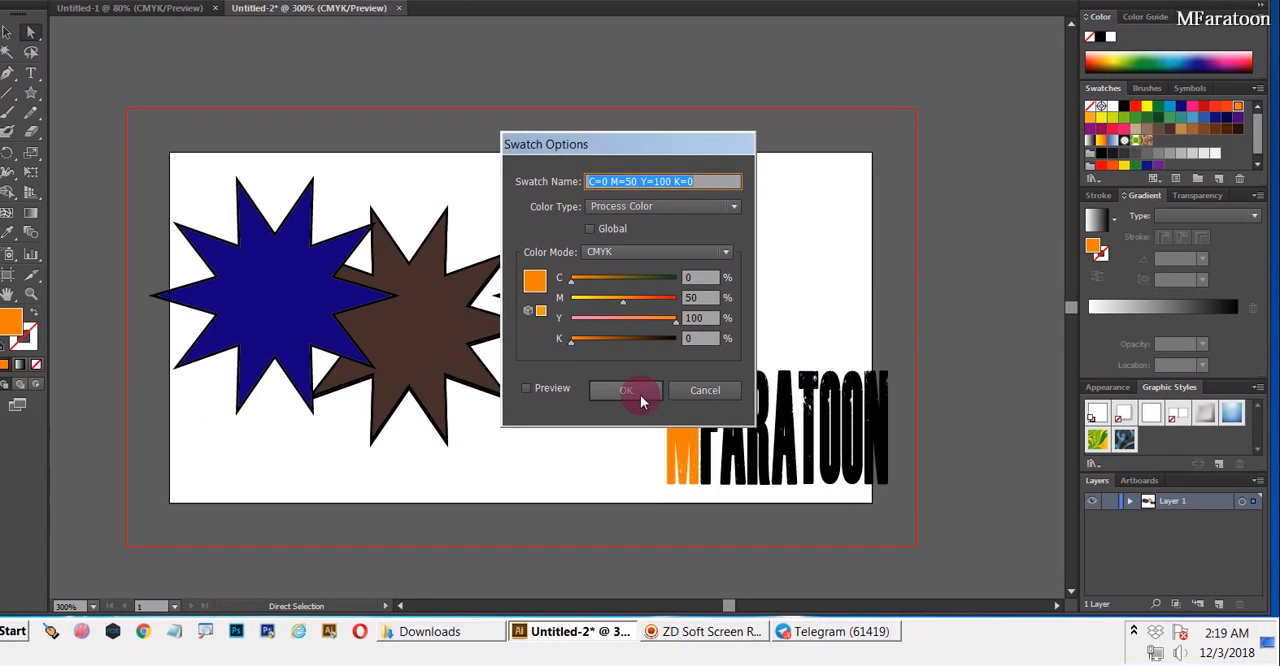
{"action": "left_click", "coordinate": [648, 455]}
Fill the first letter A of the outlined word with light green
{"action": "left_click", "coordinate": [755, 514]}
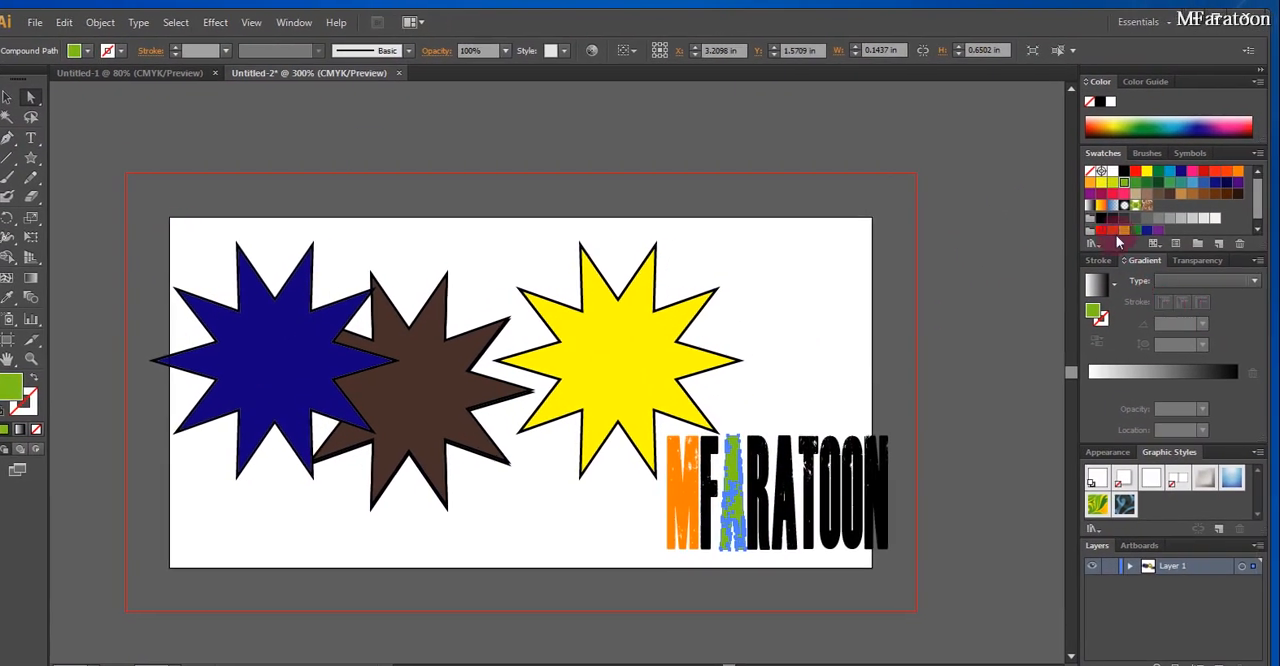
{"action": "left_click", "coordinate": [686, 520], "text": "shift"}
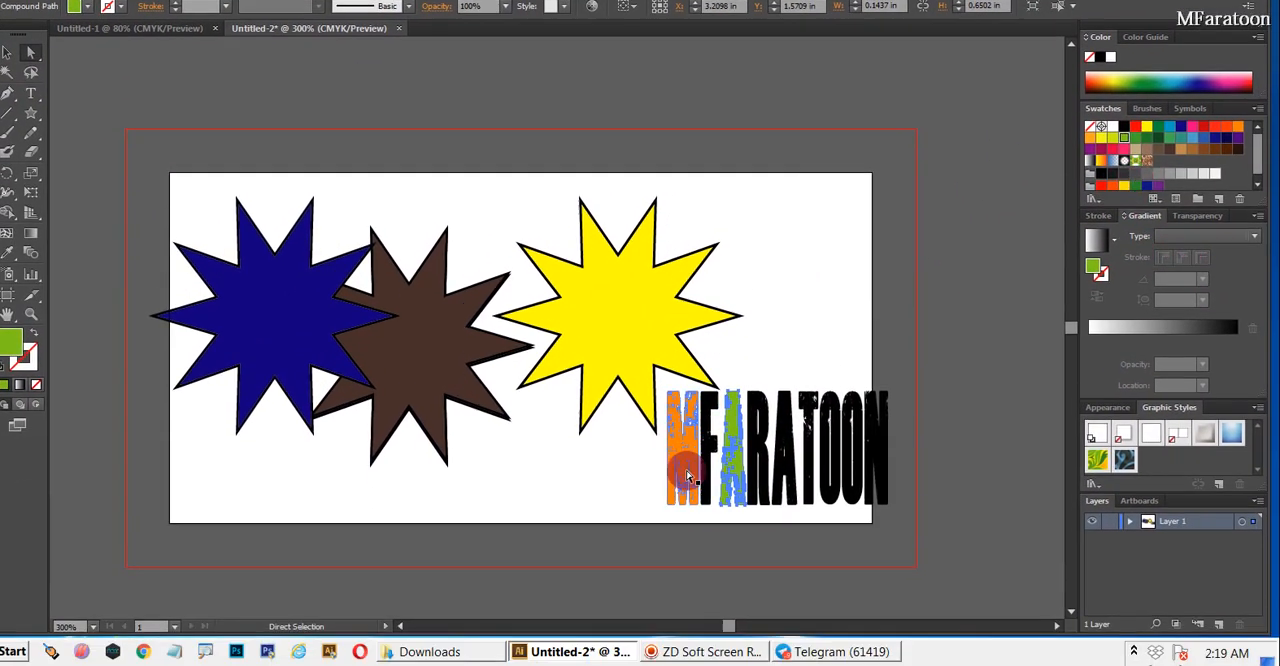
{"action": "left_click", "coordinate": [746, 473]}
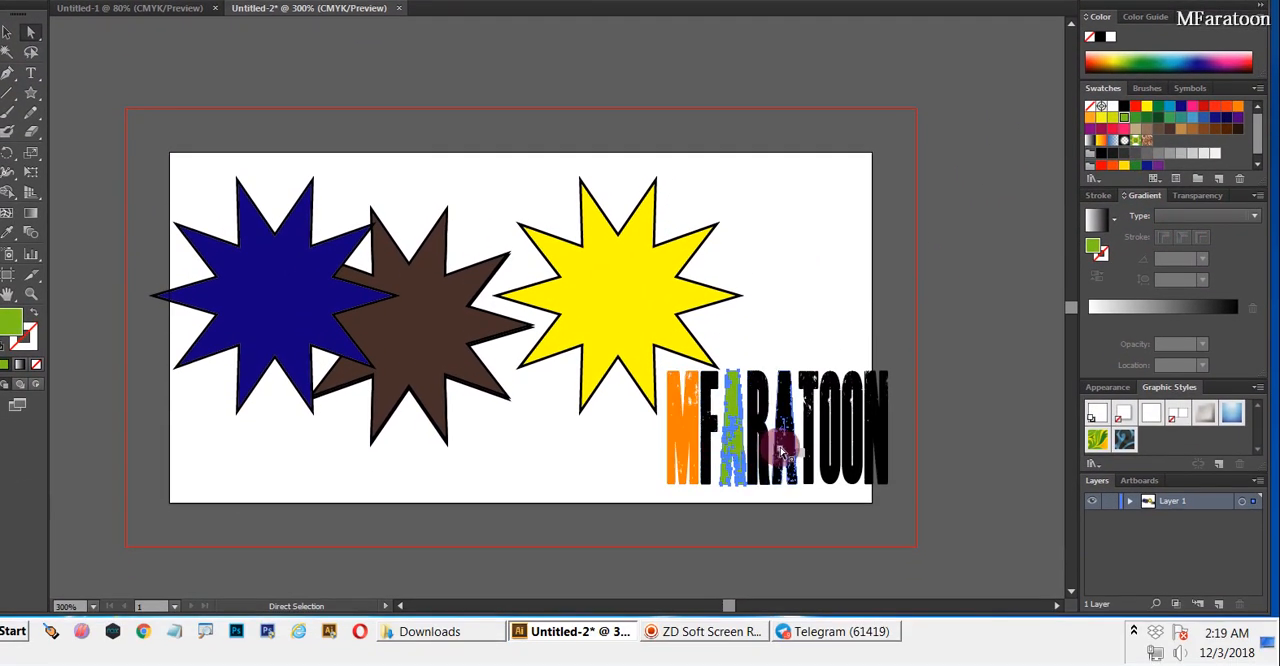
Fill the letter T with dark green and the second letter A with purple, leaving nothing selected
{"action": "left_click", "coordinate": [780, 451]}
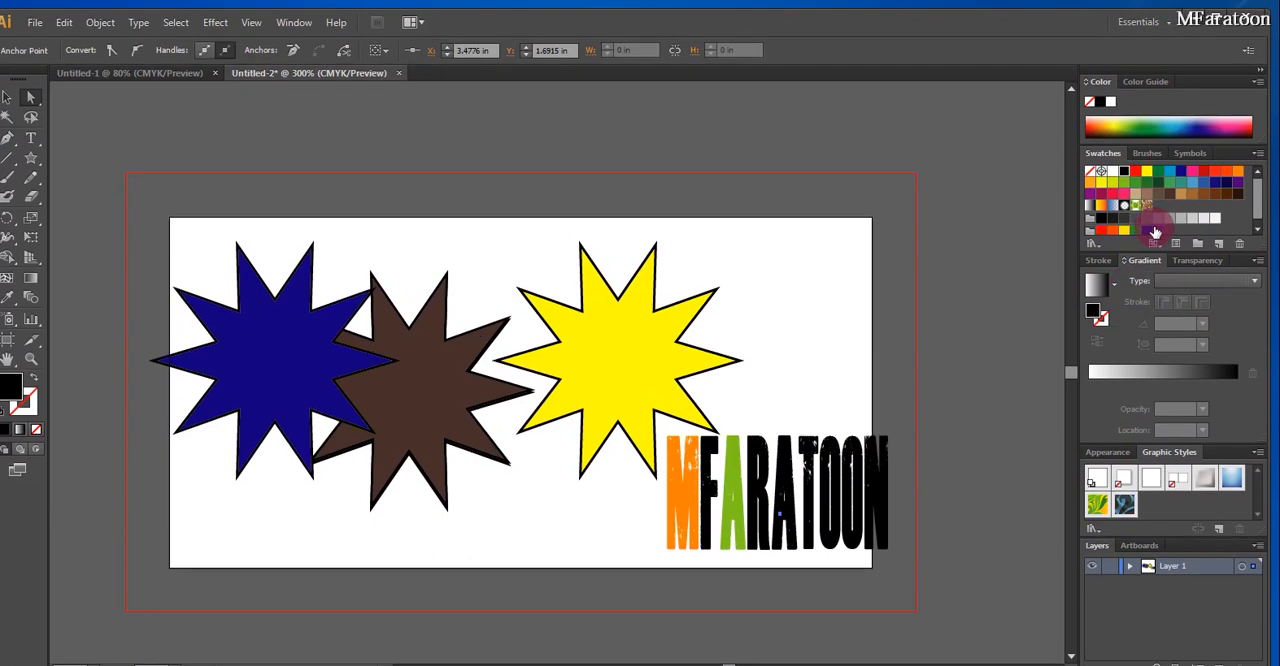
{"action": "left_click", "coordinate": [1165, 235]}
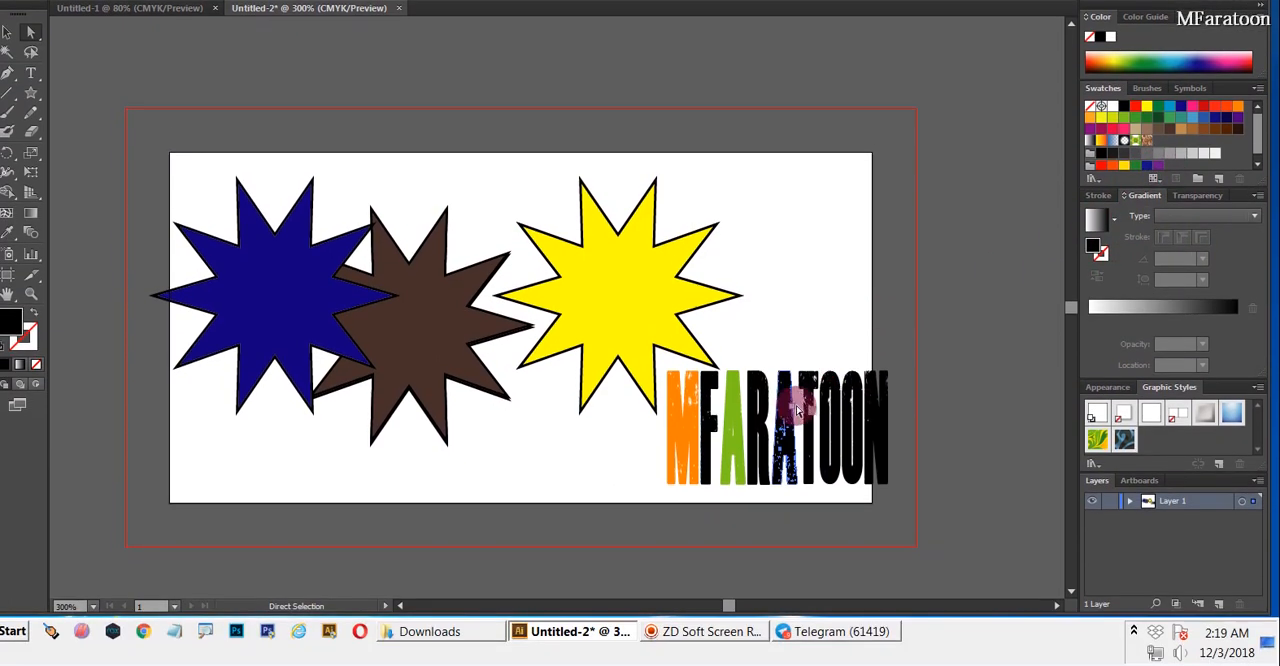
{"action": "left_click", "coordinate": [808, 405]}
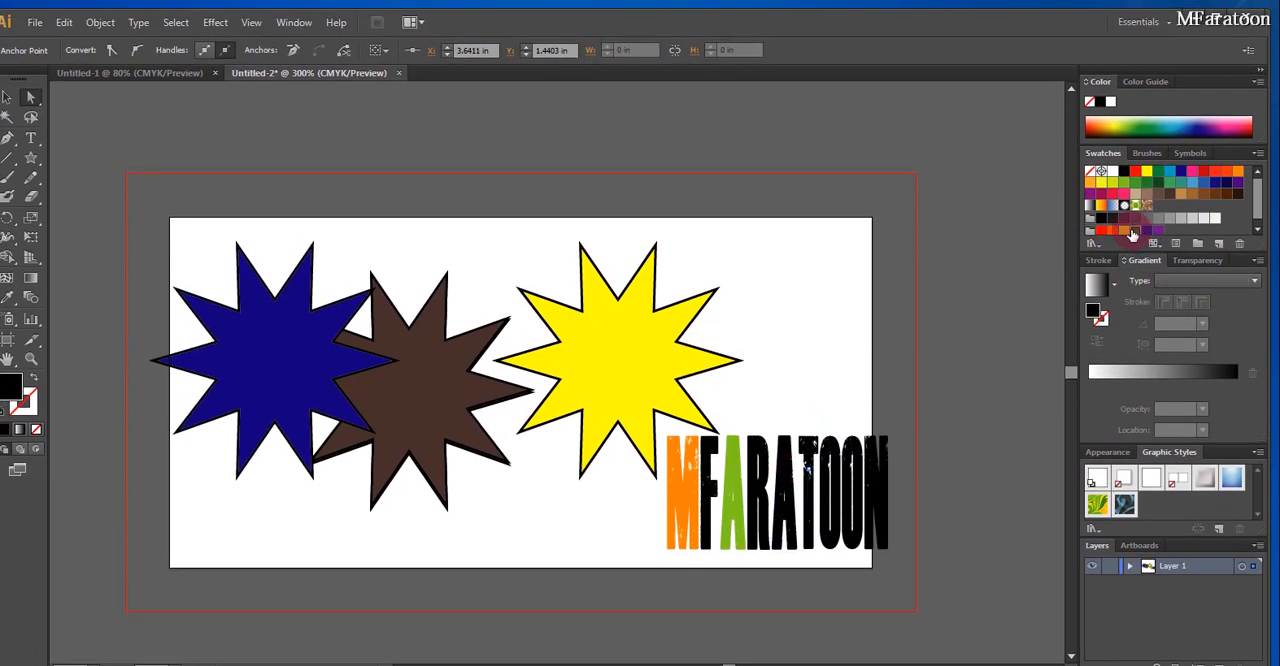
{"action": "double_click", "coordinate": [1133, 235]}
{"action": "left_click", "coordinate": [634, 451]}
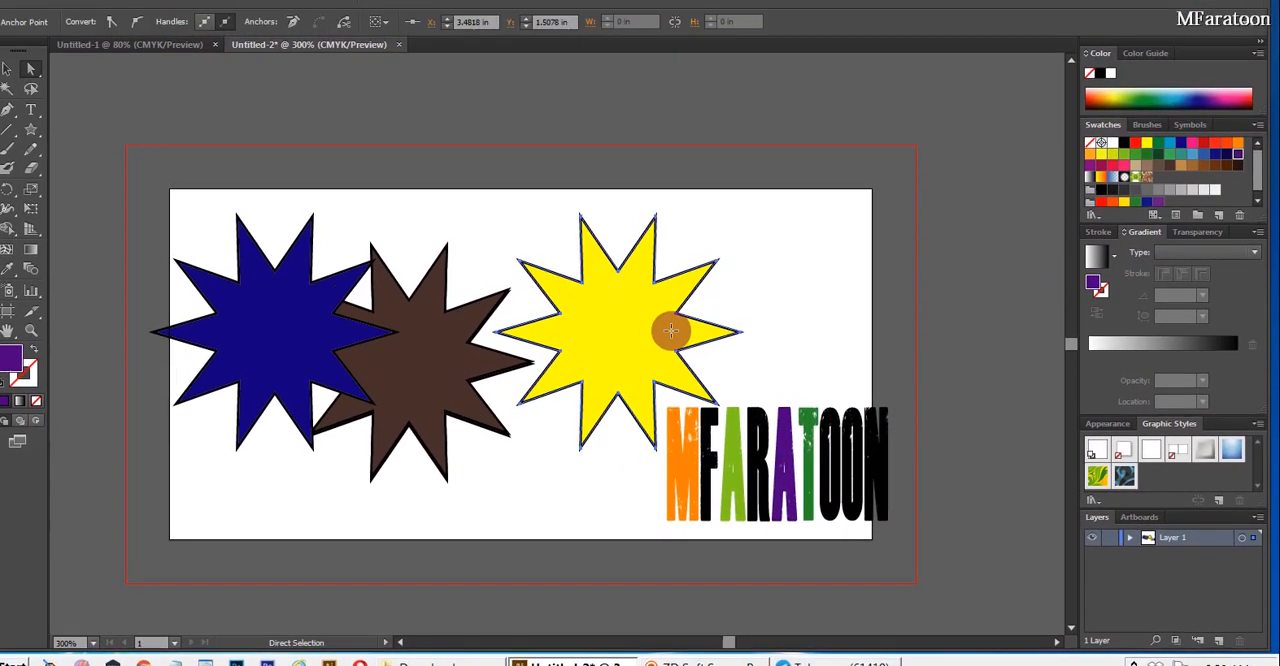
{"action": "left_click", "coordinate": [671, 360]}
{"action": "left_click", "coordinate": [802, 455]}
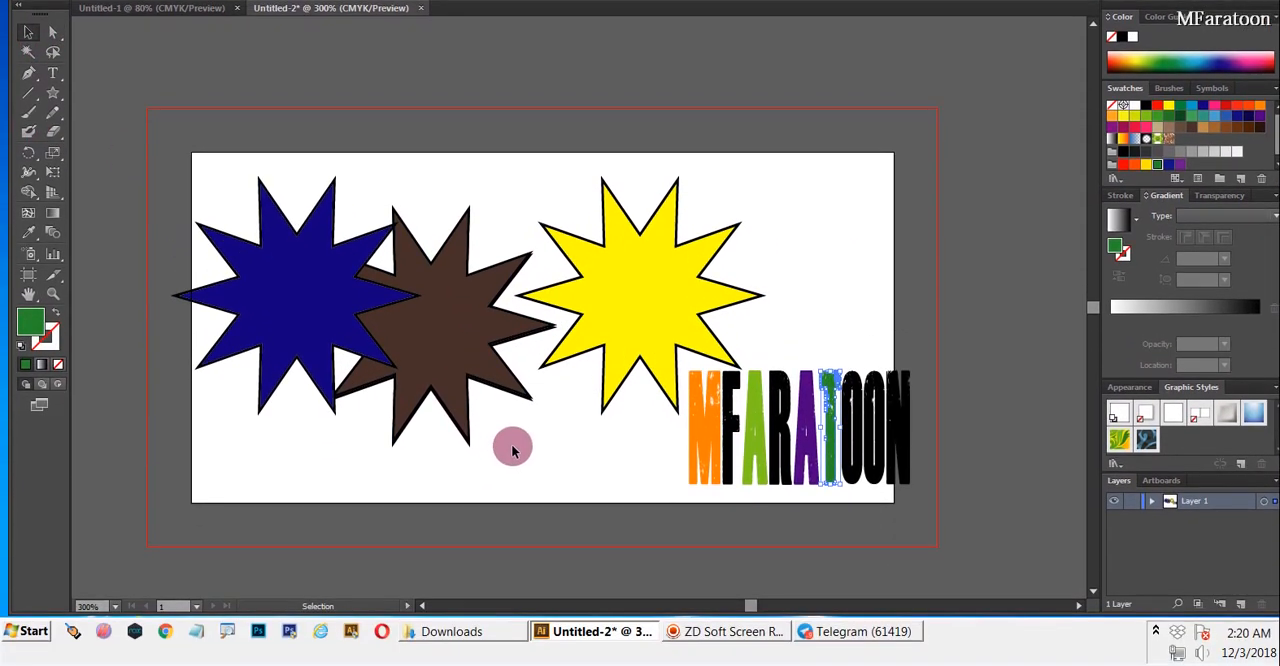
{"action": "left_click", "coordinate": [579, 509]}
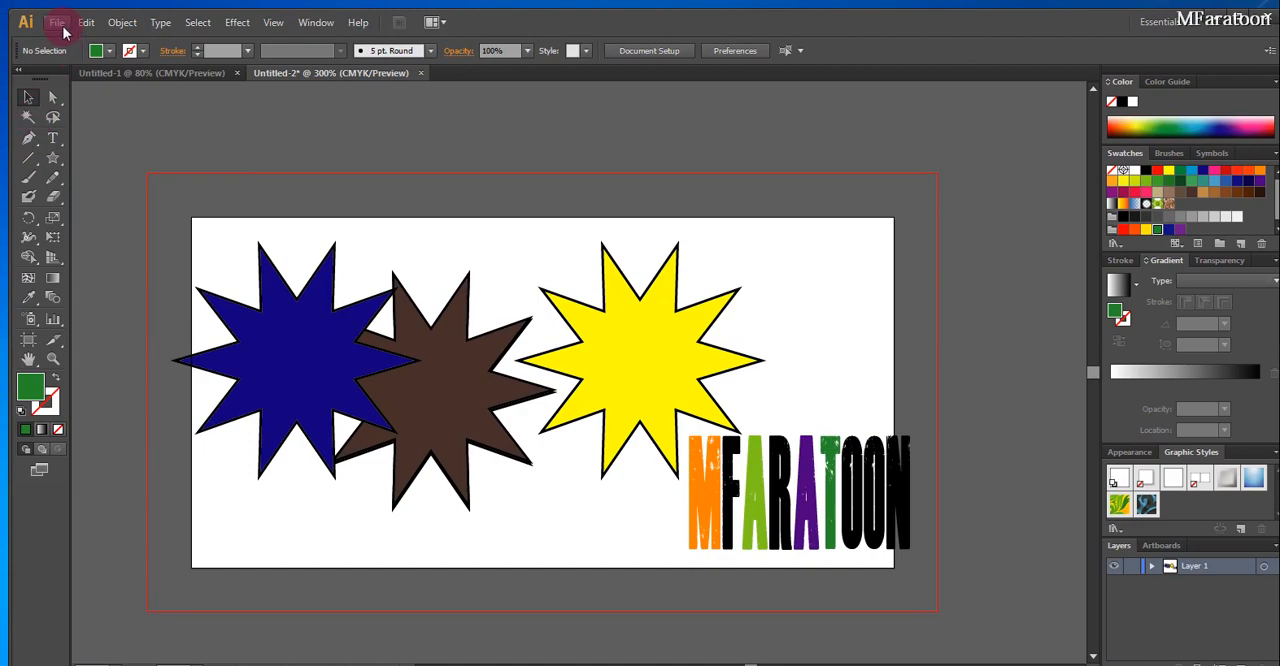
Review the Document Setup options for units, bleed, transparency and type without changing them
{"action": "left_click", "coordinate": [57, 22]}
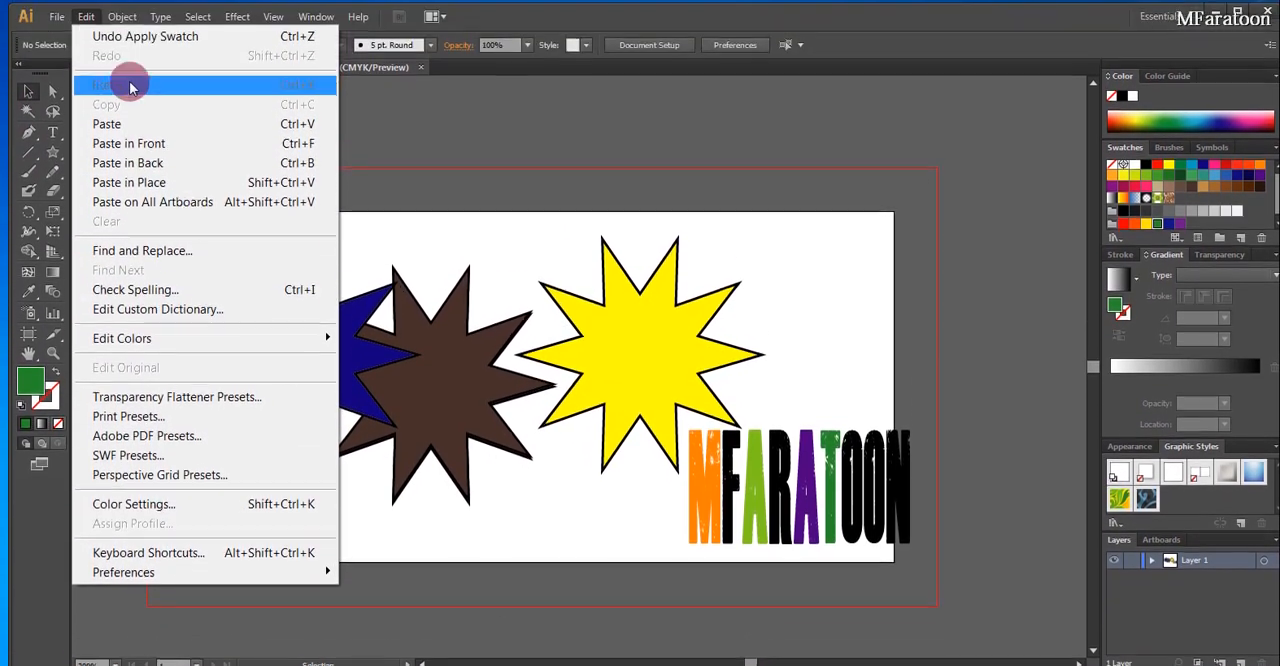
{"action": "mouse_move", "coordinate": [129, 22]}
{"action": "mouse_move", "coordinate": [325, 27]}
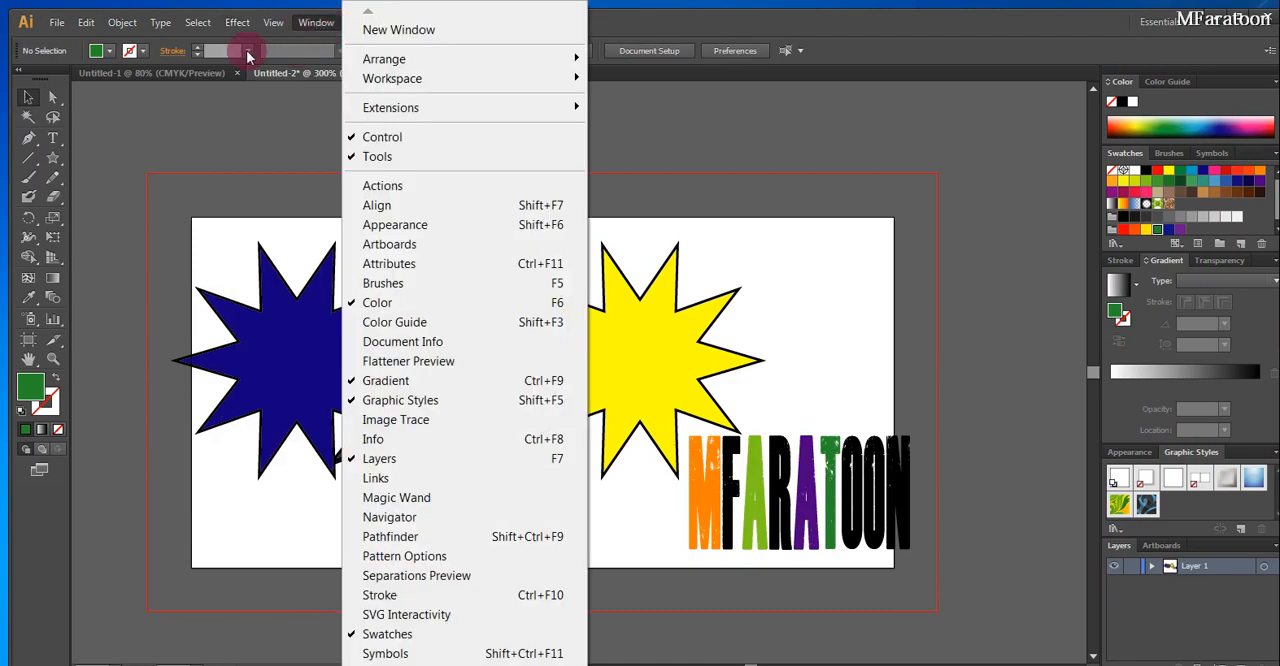
{"action": "left_click", "coordinate": [868, 28]}
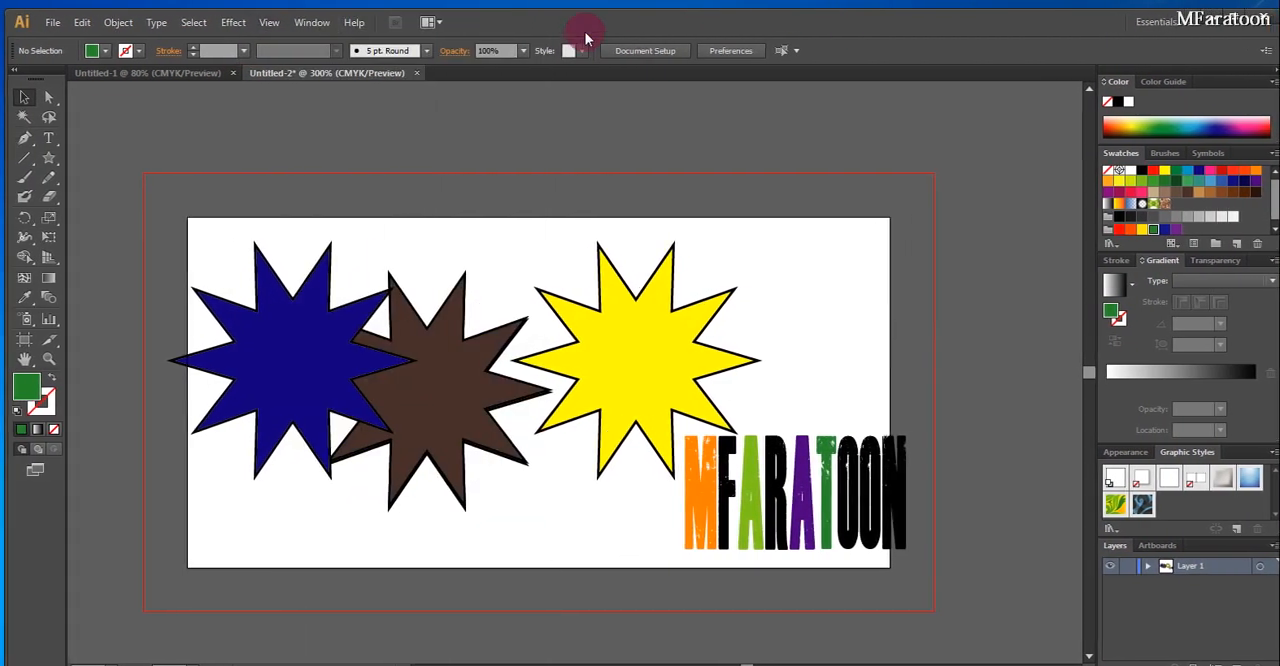
{"action": "left_click", "coordinate": [638, 50]}
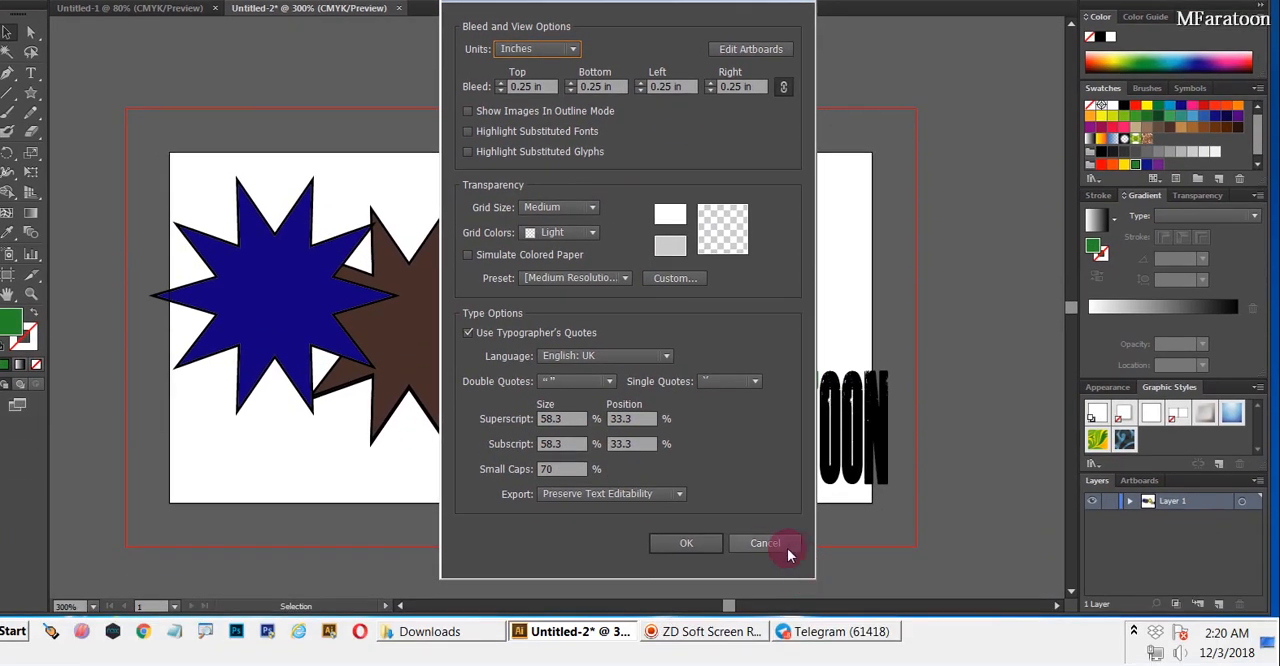
{"action": "left_click", "coordinate": [783, 608]}
Give the dark blue star a red outline
{"action": "left_click", "coordinate": [285, 301]}
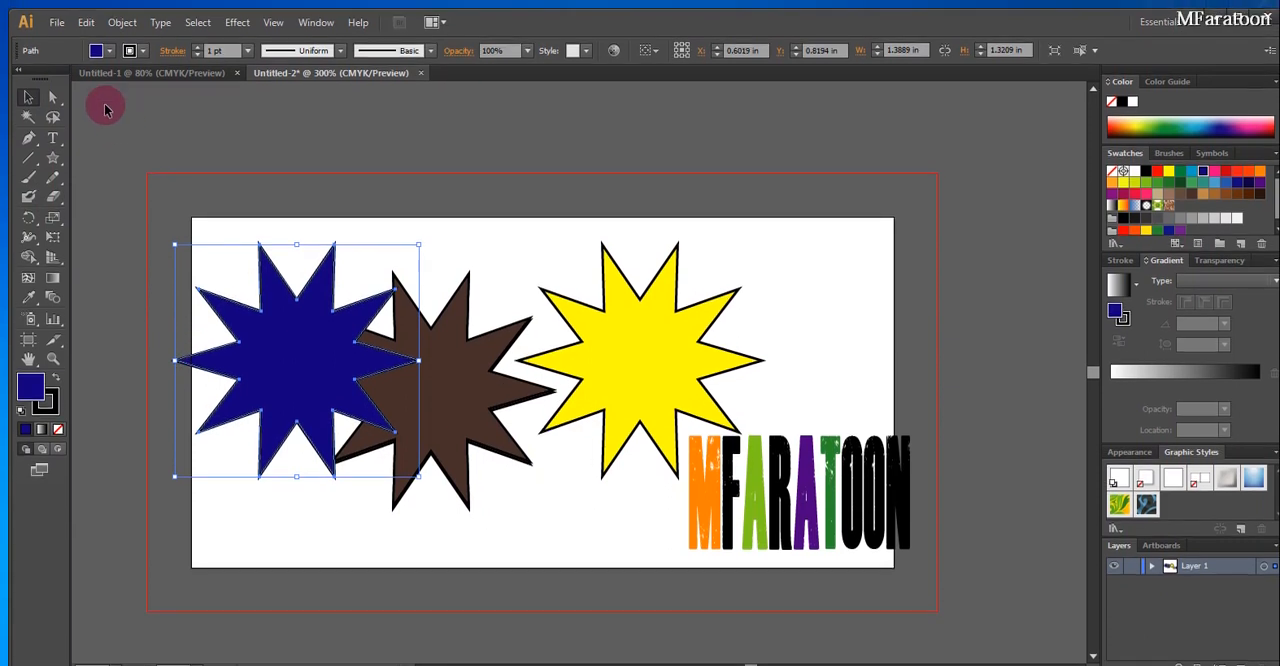
{"action": "left_click", "coordinate": [144, 58]}
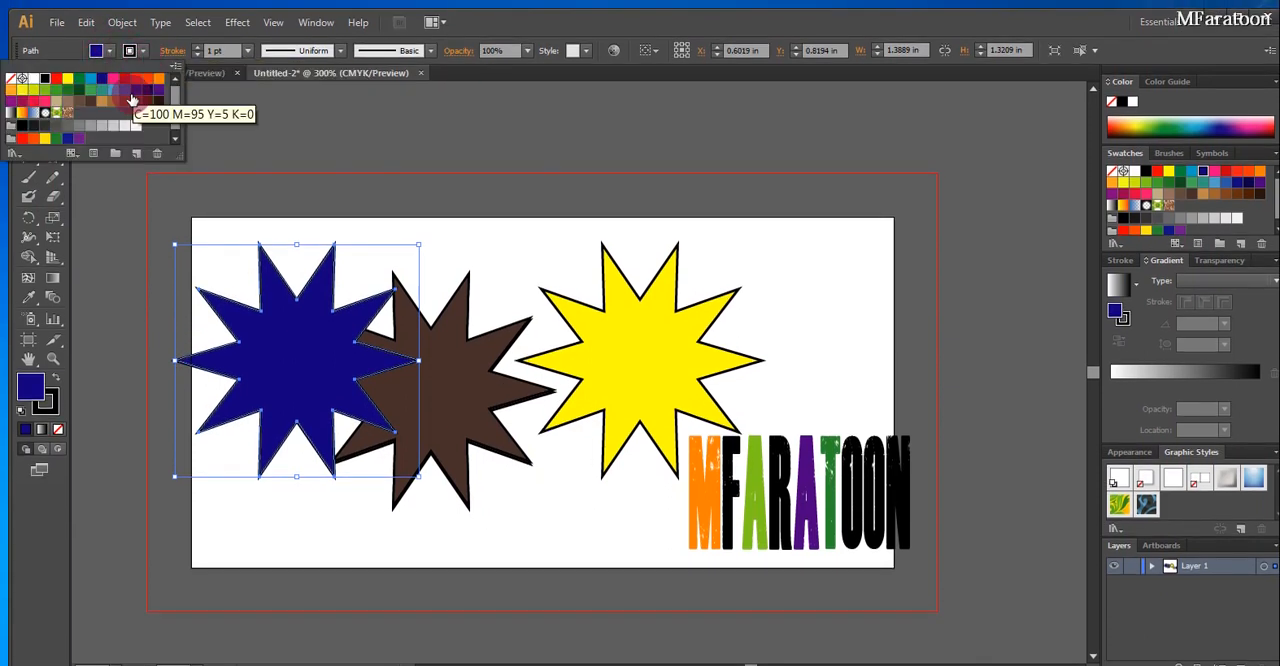
{"action": "left_click", "coordinate": [136, 82]}
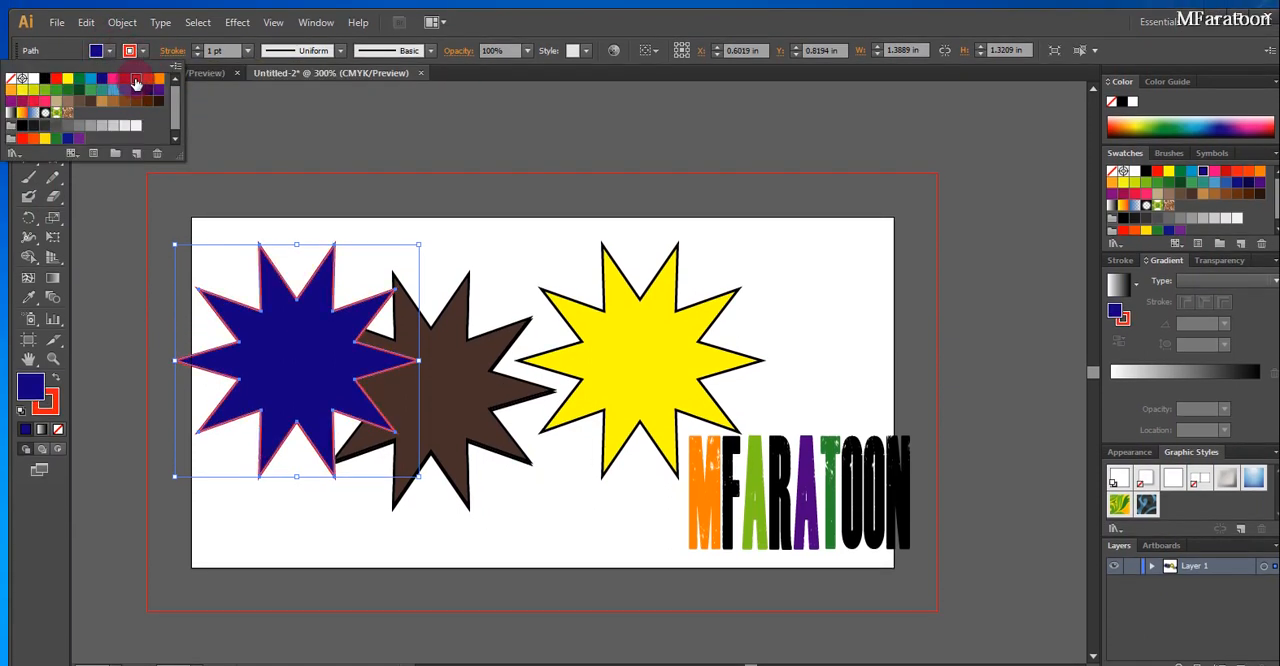
Try a 16 pt stroke weight on the dark blue star, and reduce it to 4 pt
{"action": "left_click", "coordinate": [248, 50]}
{"action": "left_click", "coordinate": [267, 335]}
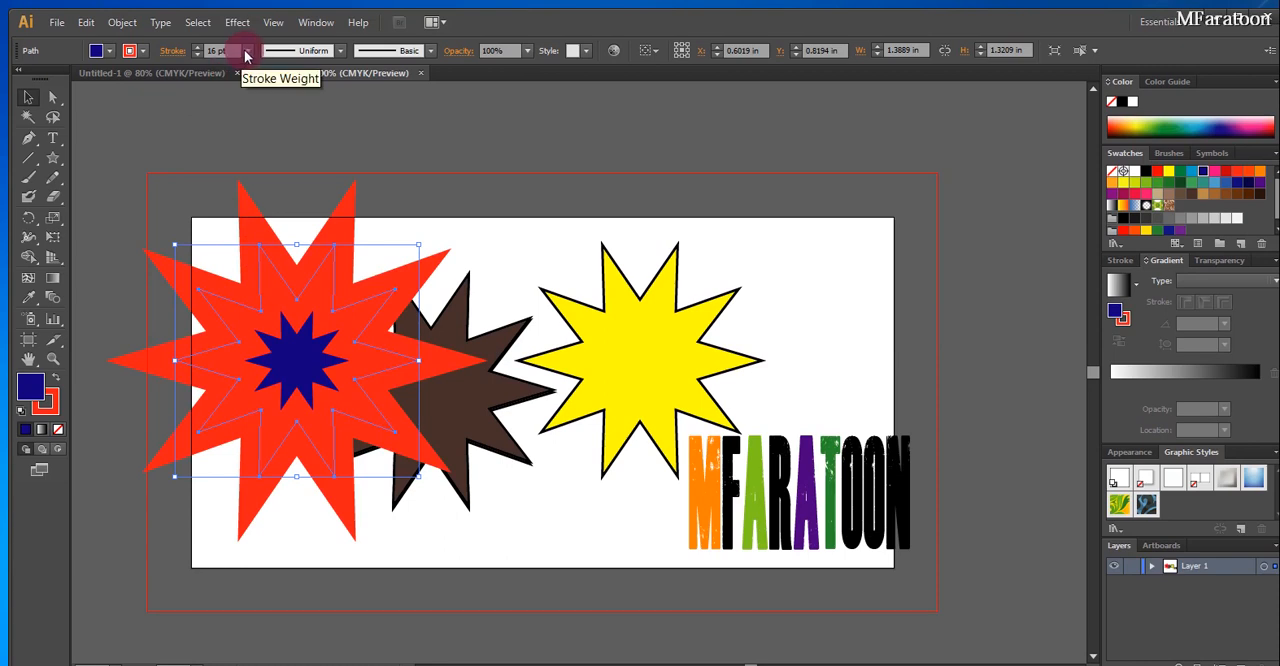
{"action": "left_click", "coordinate": [246, 55]}
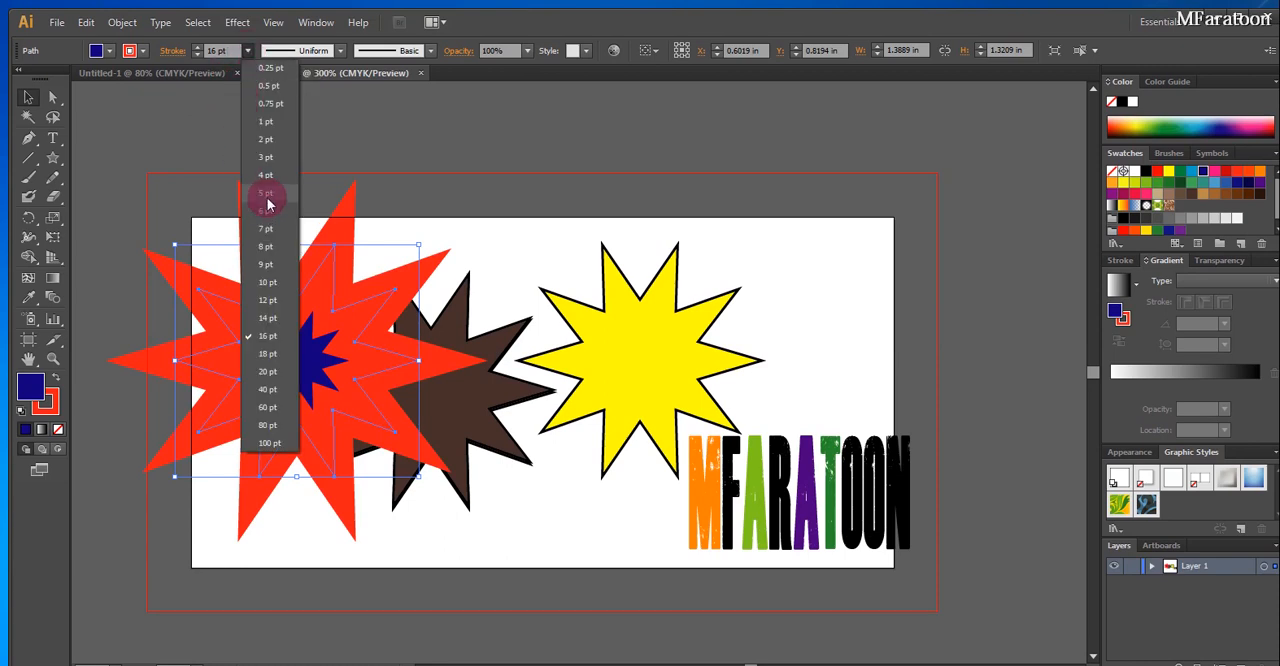
{"action": "left_click", "coordinate": [265, 179]}
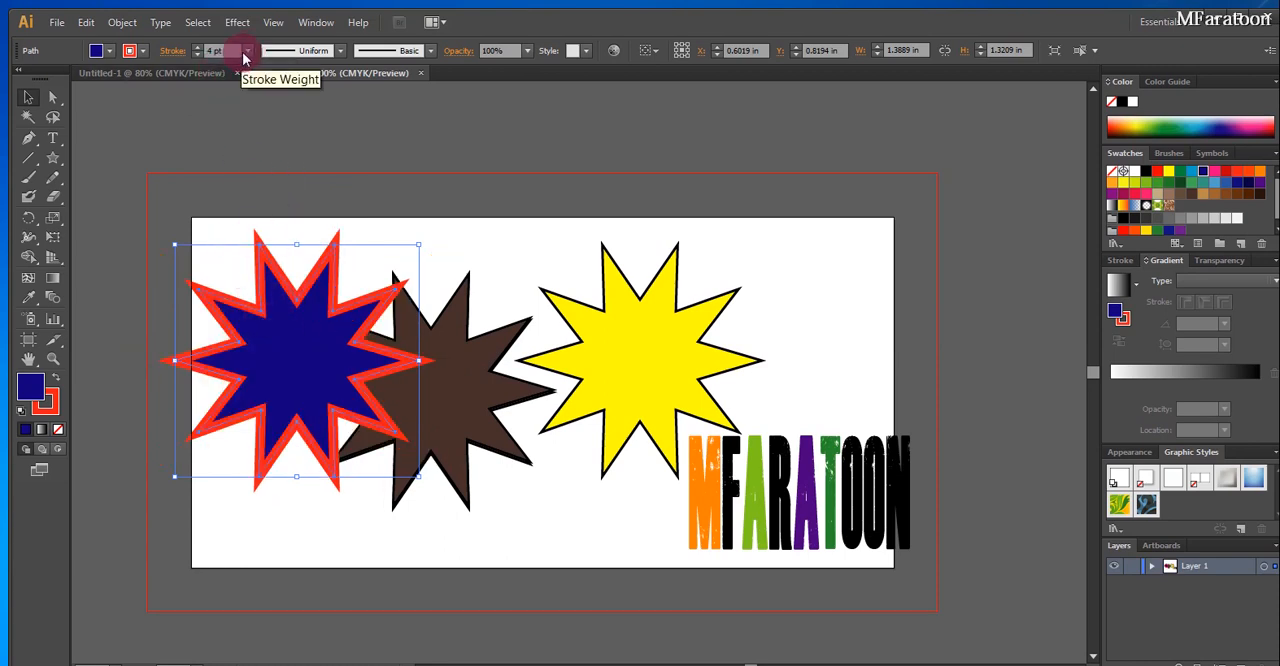
Change the dark blue star's outline color to yellow-green
{"action": "left_click", "coordinate": [145, 53]}
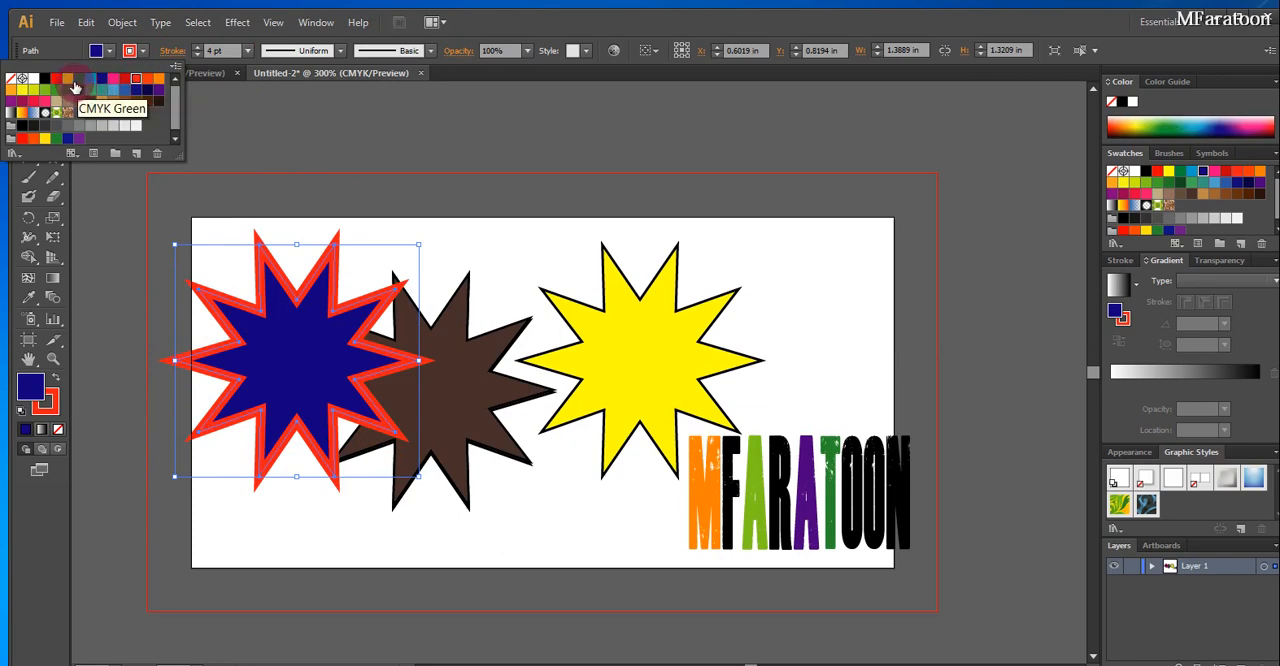
{"action": "left_click", "coordinate": [33, 89]}
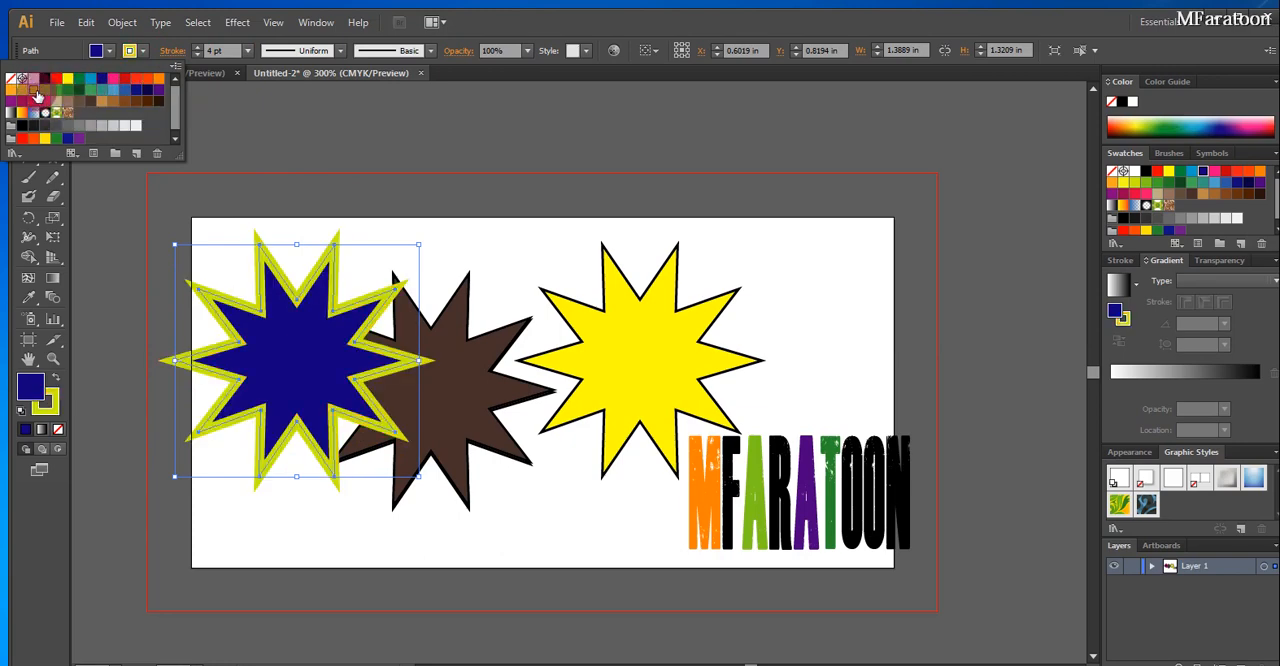
{"action": "left_click", "coordinate": [443, 337]}
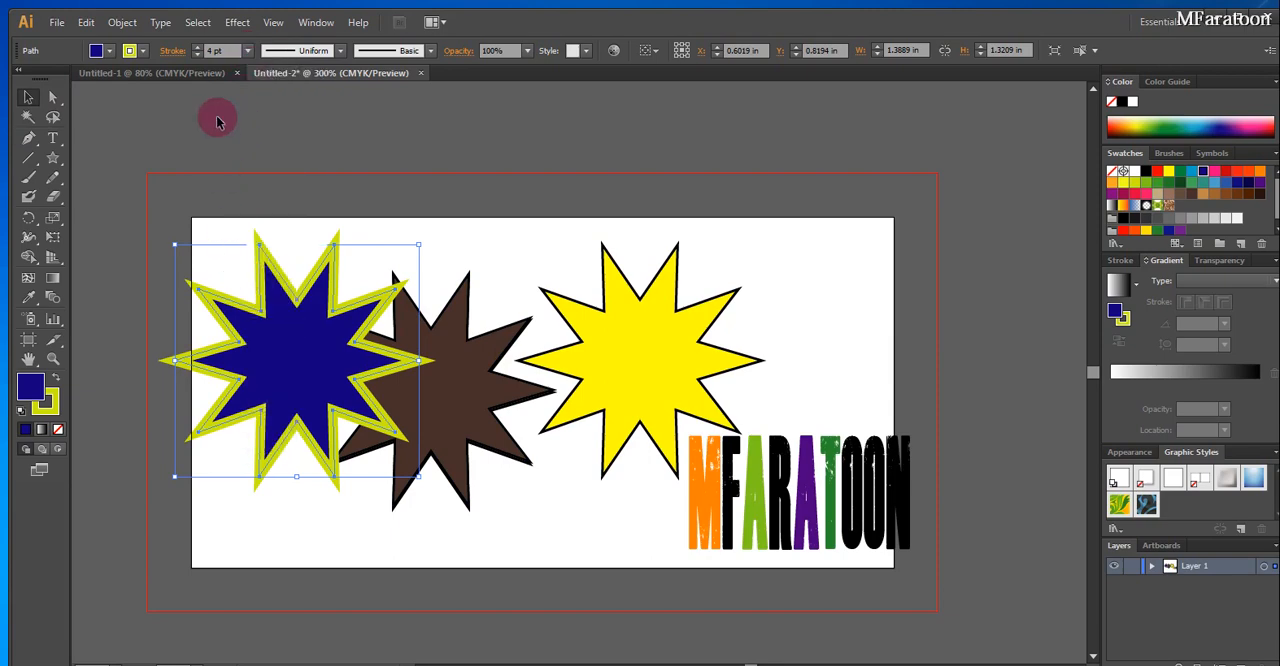
Increase the dark blue star's outline to a 9 pt stroke weight
{"action": "left_click", "coordinate": [249, 52]}
{"action": "left_click", "coordinate": [274, 265]}
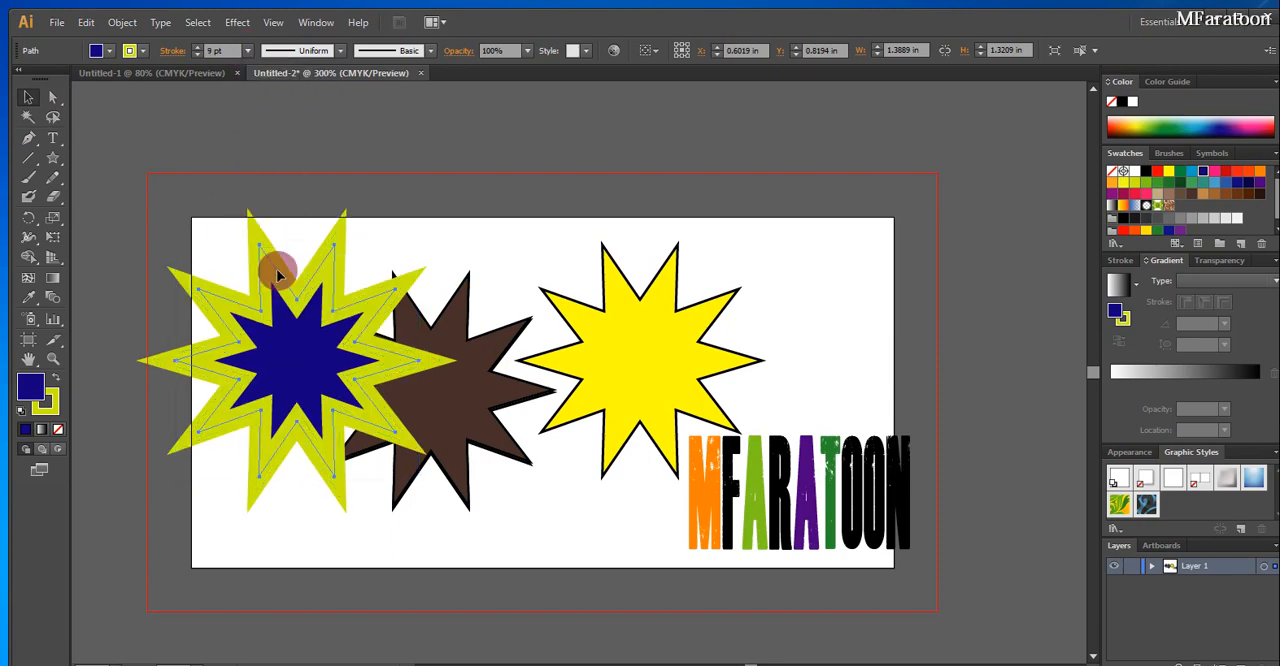
Move the brown star slightly down and to the right, and fill it with the white-to-black linear gradient
{"action": "left_click_drag", "start_coordinate": [459, 348], "coordinate": [482, 395]}
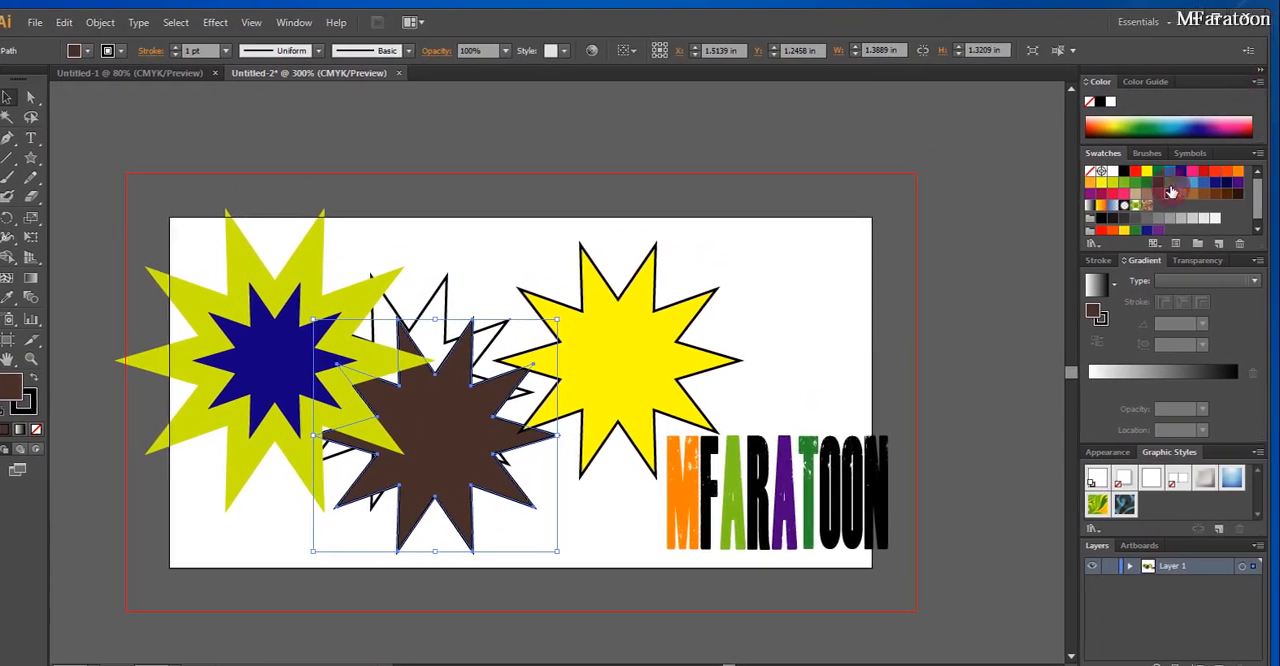
{"action": "left_click", "coordinate": [1098, 287]}
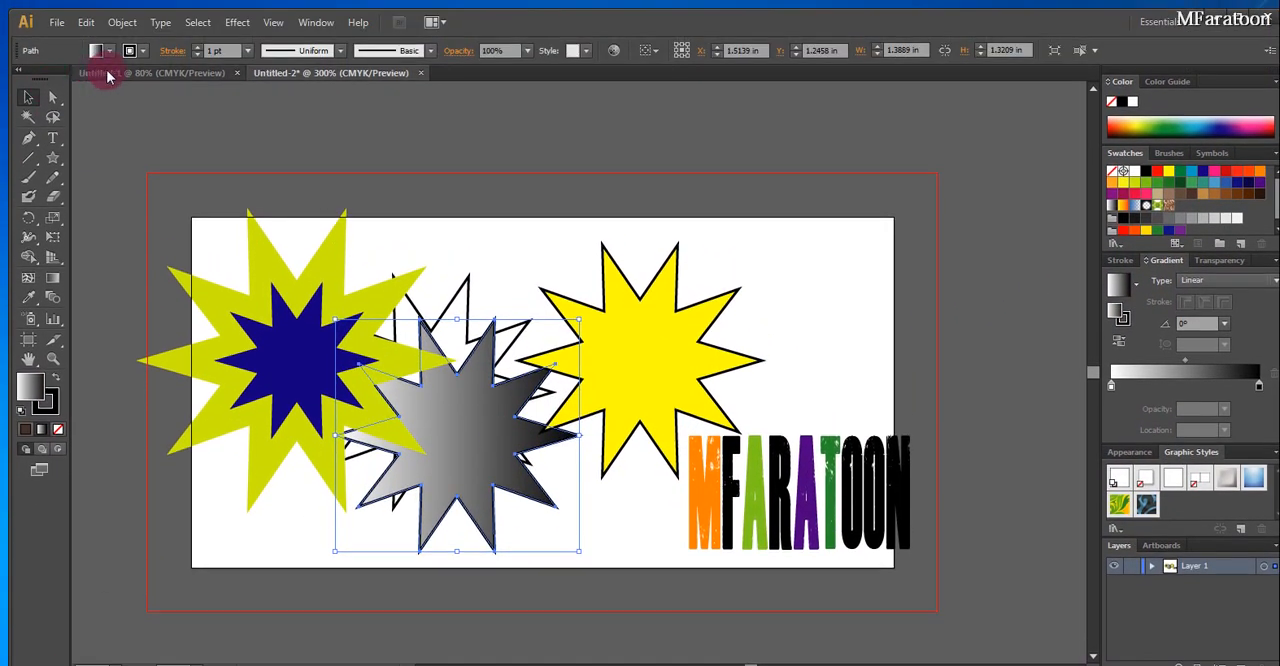
Try an orange outline on the gradient-filled star, and change the outline color to pinkish red
{"action": "left_click", "coordinate": [143, 50]}
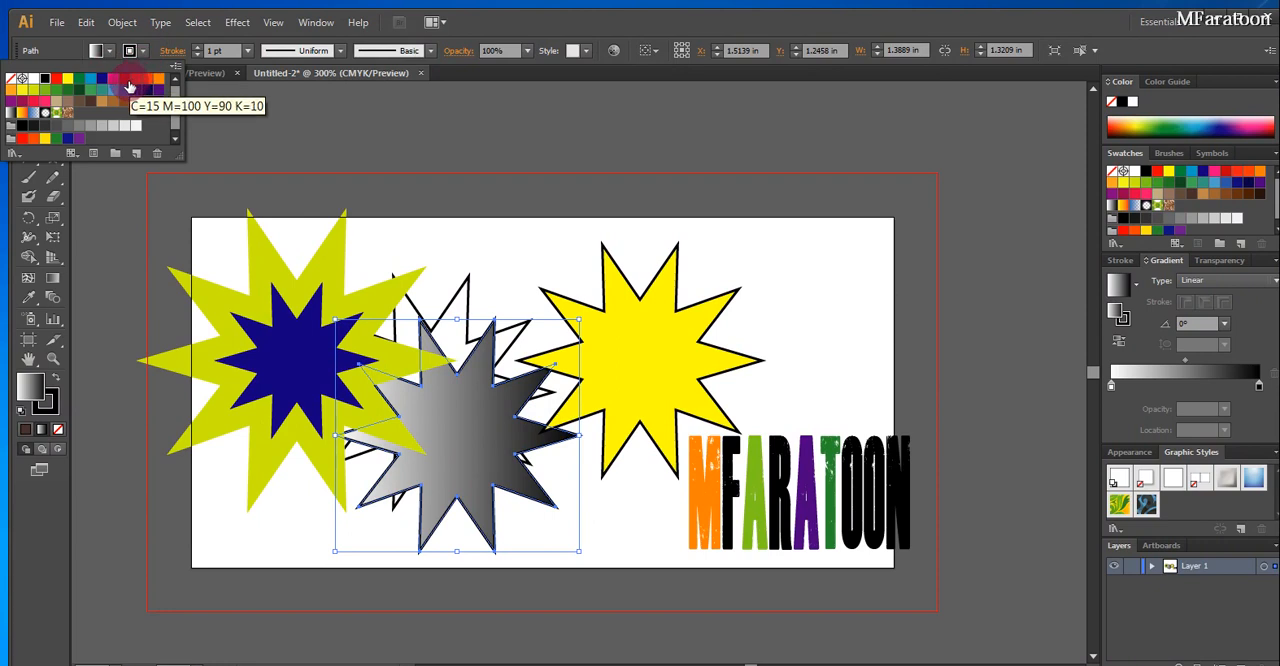
{"action": "left_click", "coordinate": [158, 82]}
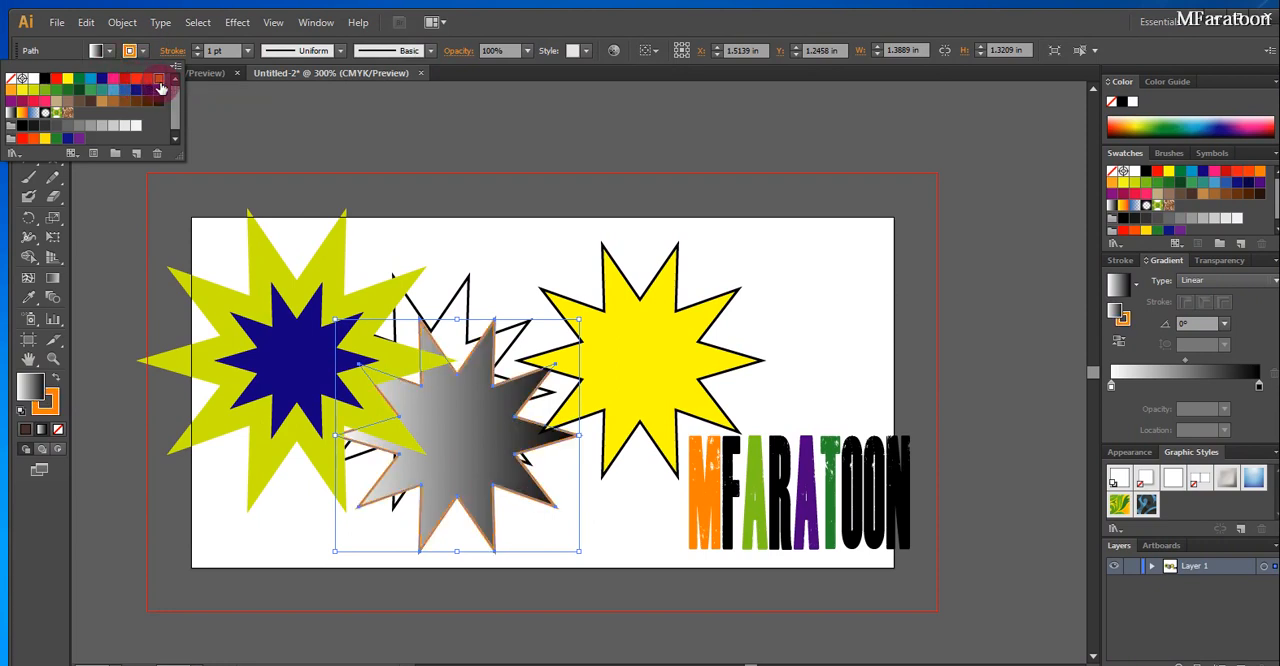
{"action": "left_click", "coordinate": [33, 101]}
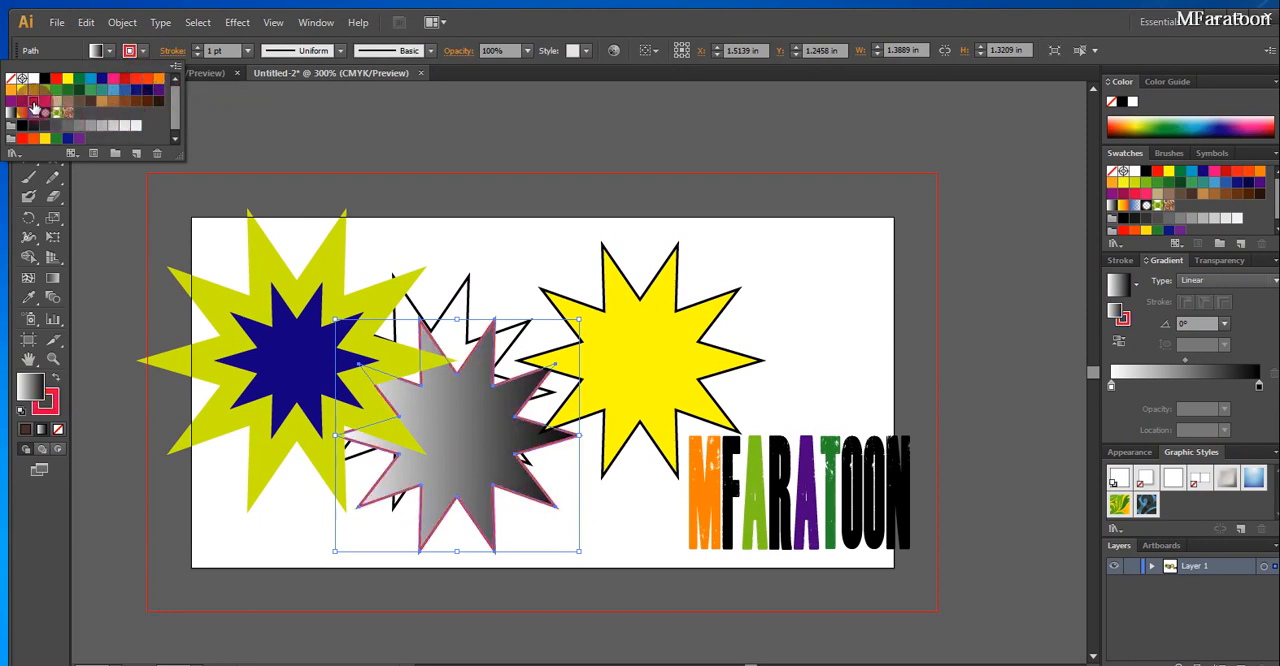
Set the gradient-filled star's stroke weight to 12 pt and deselect the star
{"action": "left_click", "coordinate": [247, 50]}
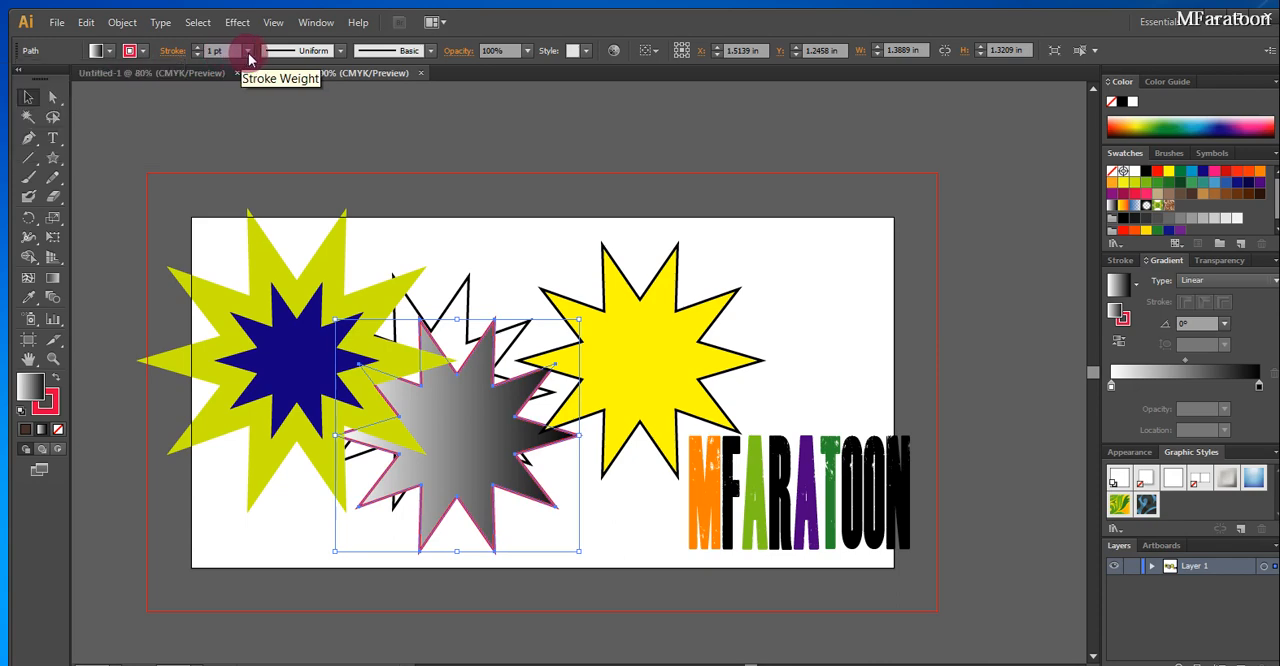
{"action": "left_click", "coordinate": [247, 50]}
{"action": "left_click", "coordinate": [268, 300]}
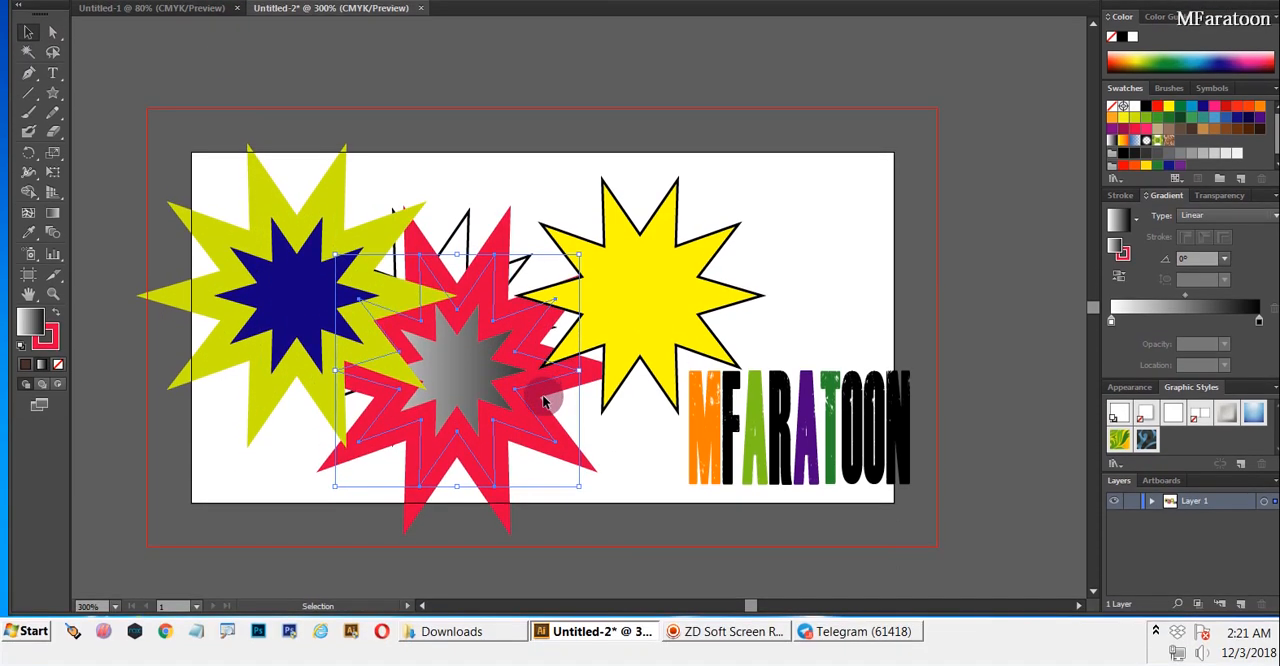
{"action": "left_click", "coordinate": [656, 495]}
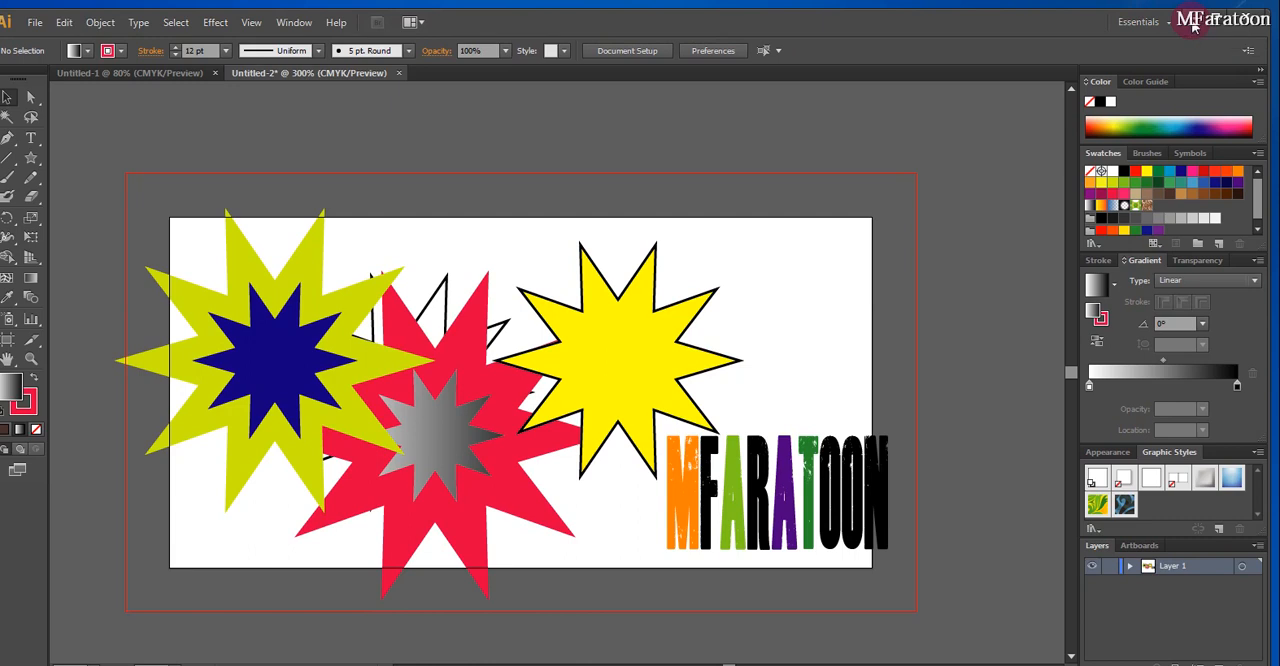
Minimize Illustrator, switch to Telegram, and look through the January lesson and assignment posts in the Fasalka Barashada Adobe Photoshop channel
{"action": "left_click", "coordinate": [1193, 28]}
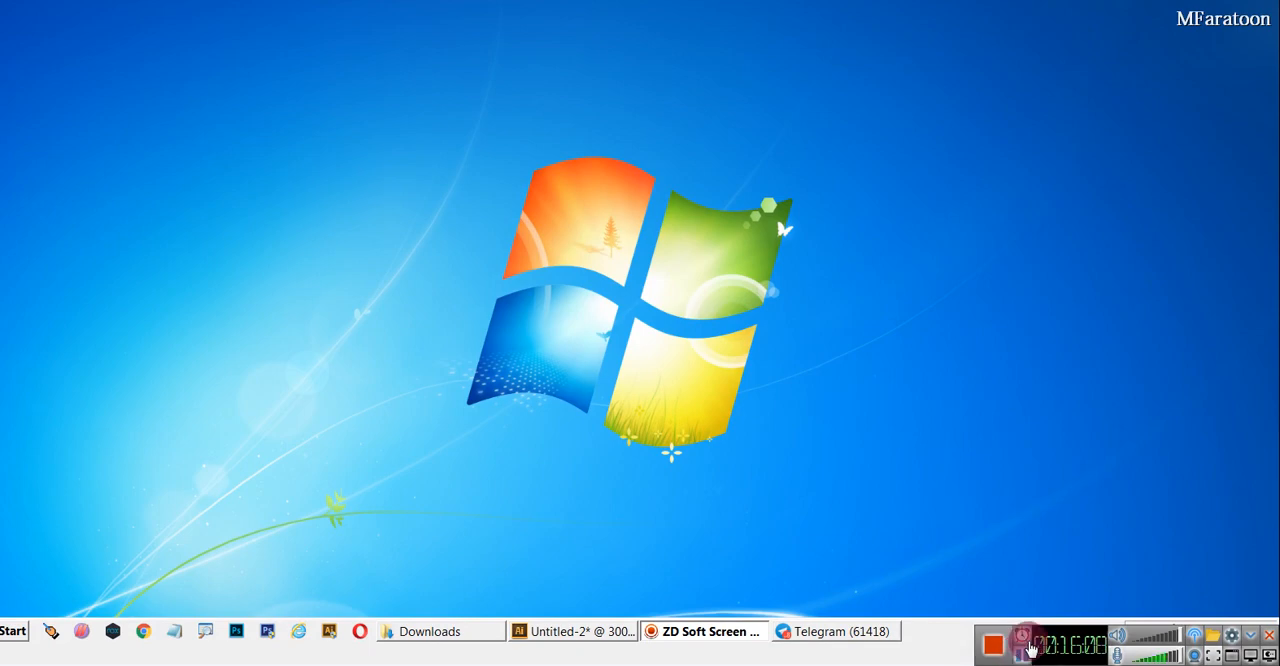
{"action": "left_click", "coordinate": [868, 631]}
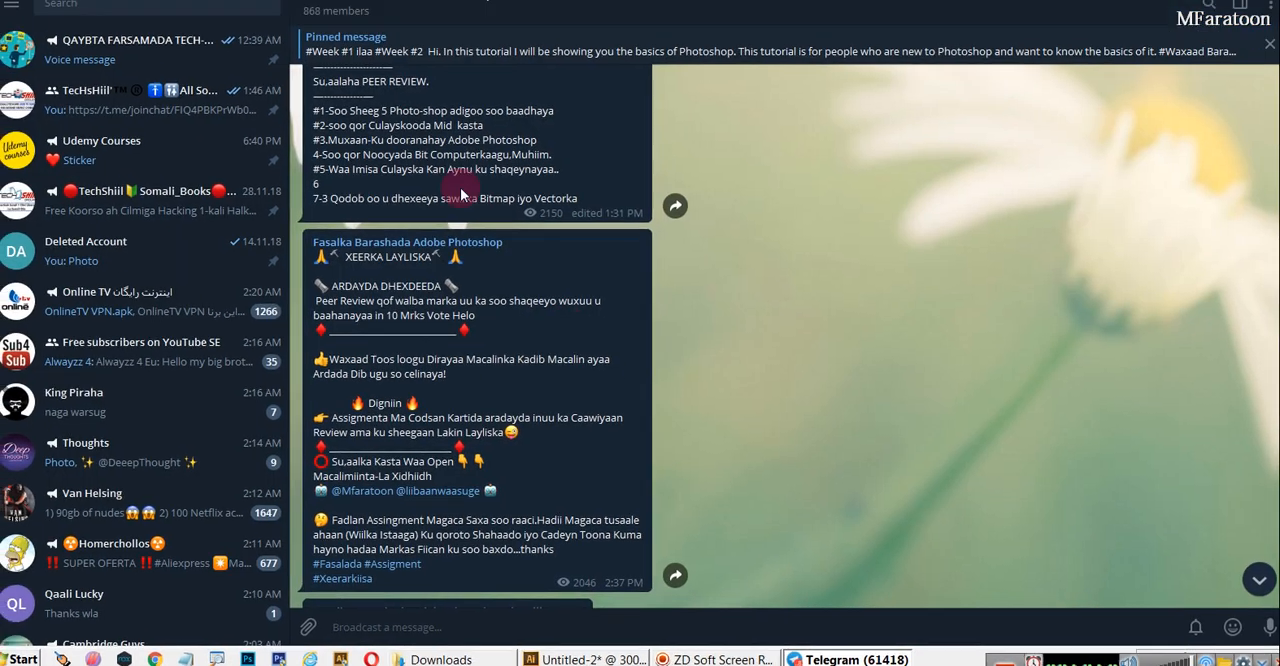
{"action": "scroll", "coordinate": [670, 432], "scroll_direction": "up", "scroll_amount": 1}
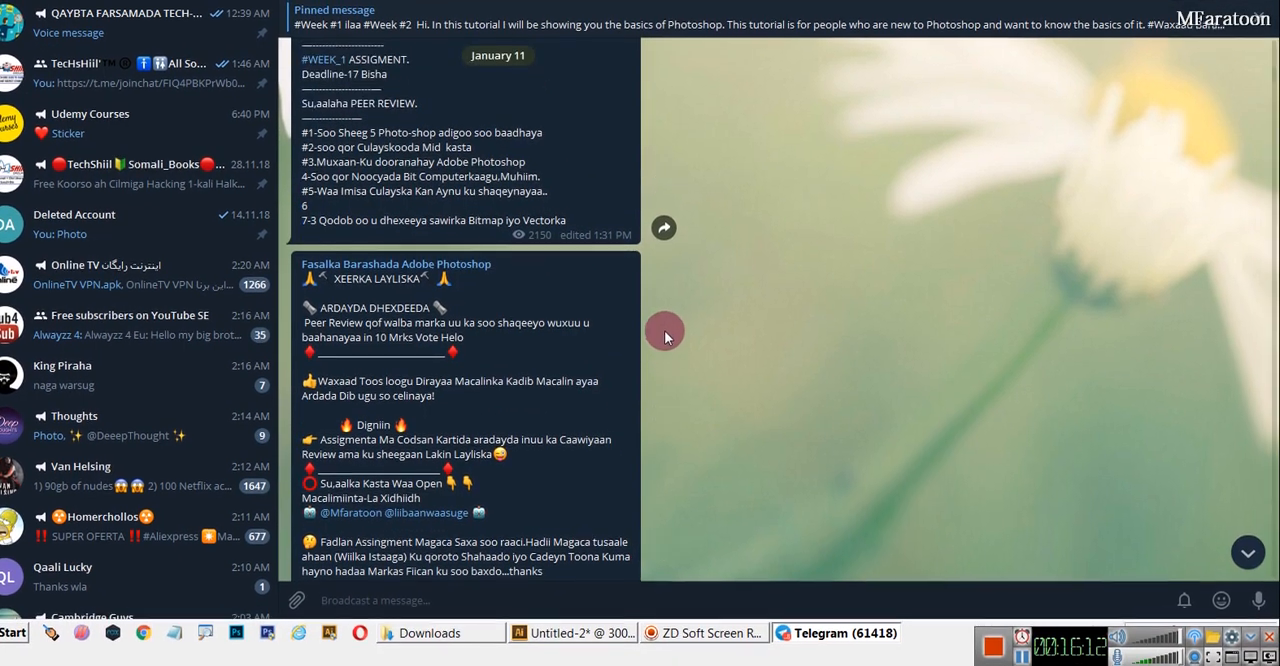
{"action": "scroll", "coordinate": [1270, 181], "scroll_direction": "down", "scroll_amount": 5}
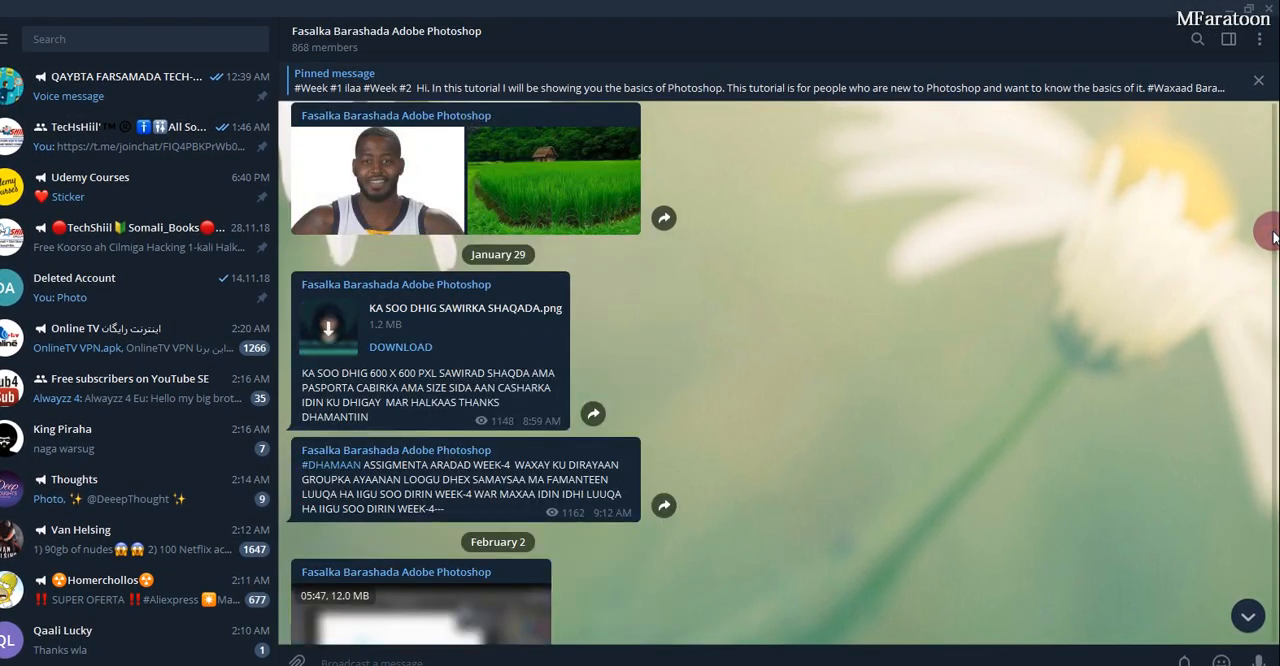
{"action": "scroll", "coordinate": [1272, 236], "scroll_direction": "up", "scroll_amount": 5}
{"action": "scroll", "coordinate": [1270, 229], "scroll_direction": "up", "scroll_amount": 3}
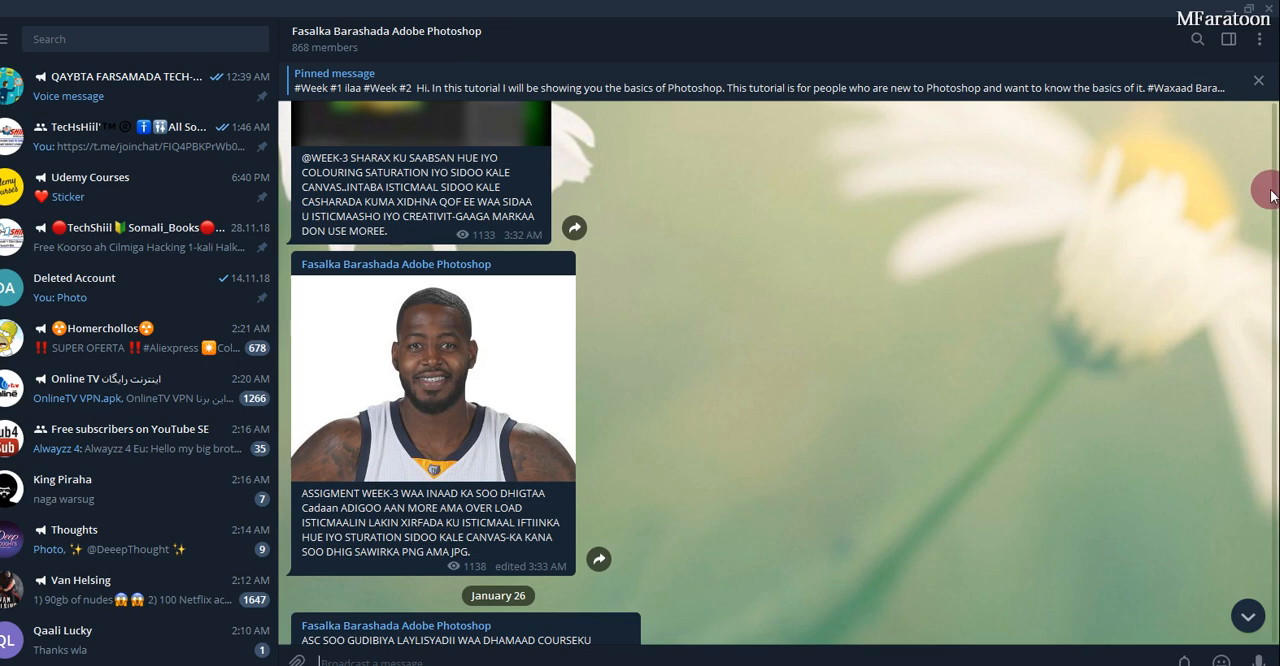
{"action": "scroll", "coordinate": [1270, 195], "scroll_direction": "up", "scroll_amount": 5}
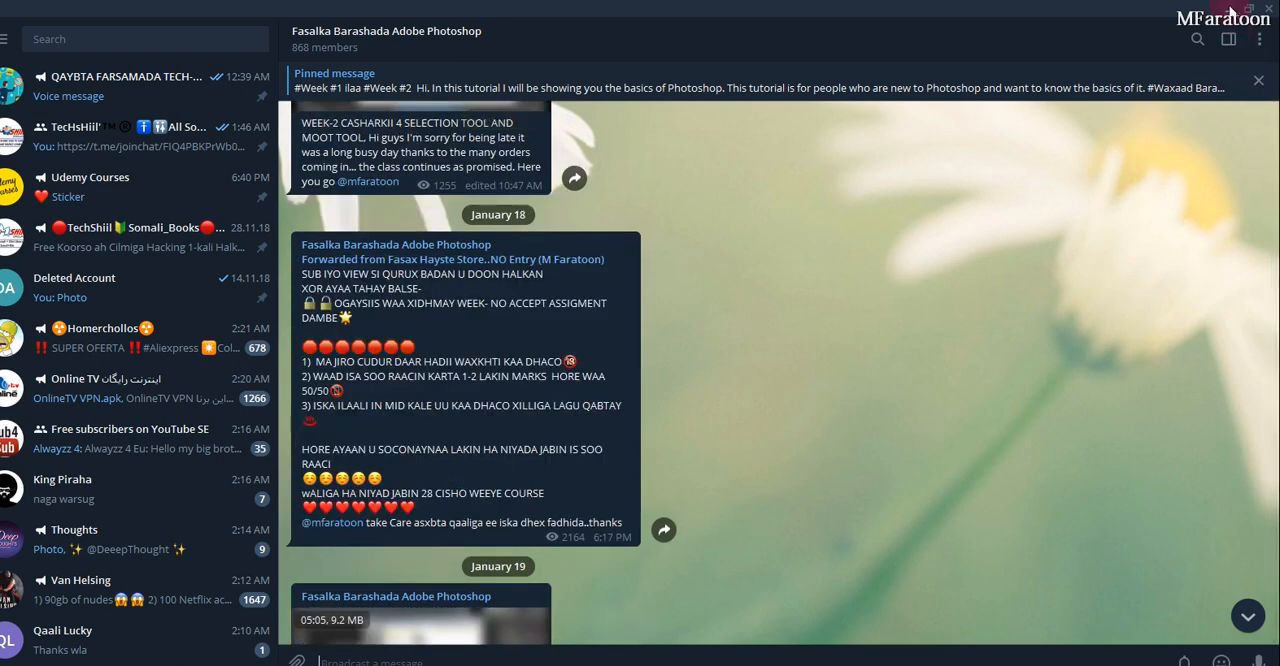